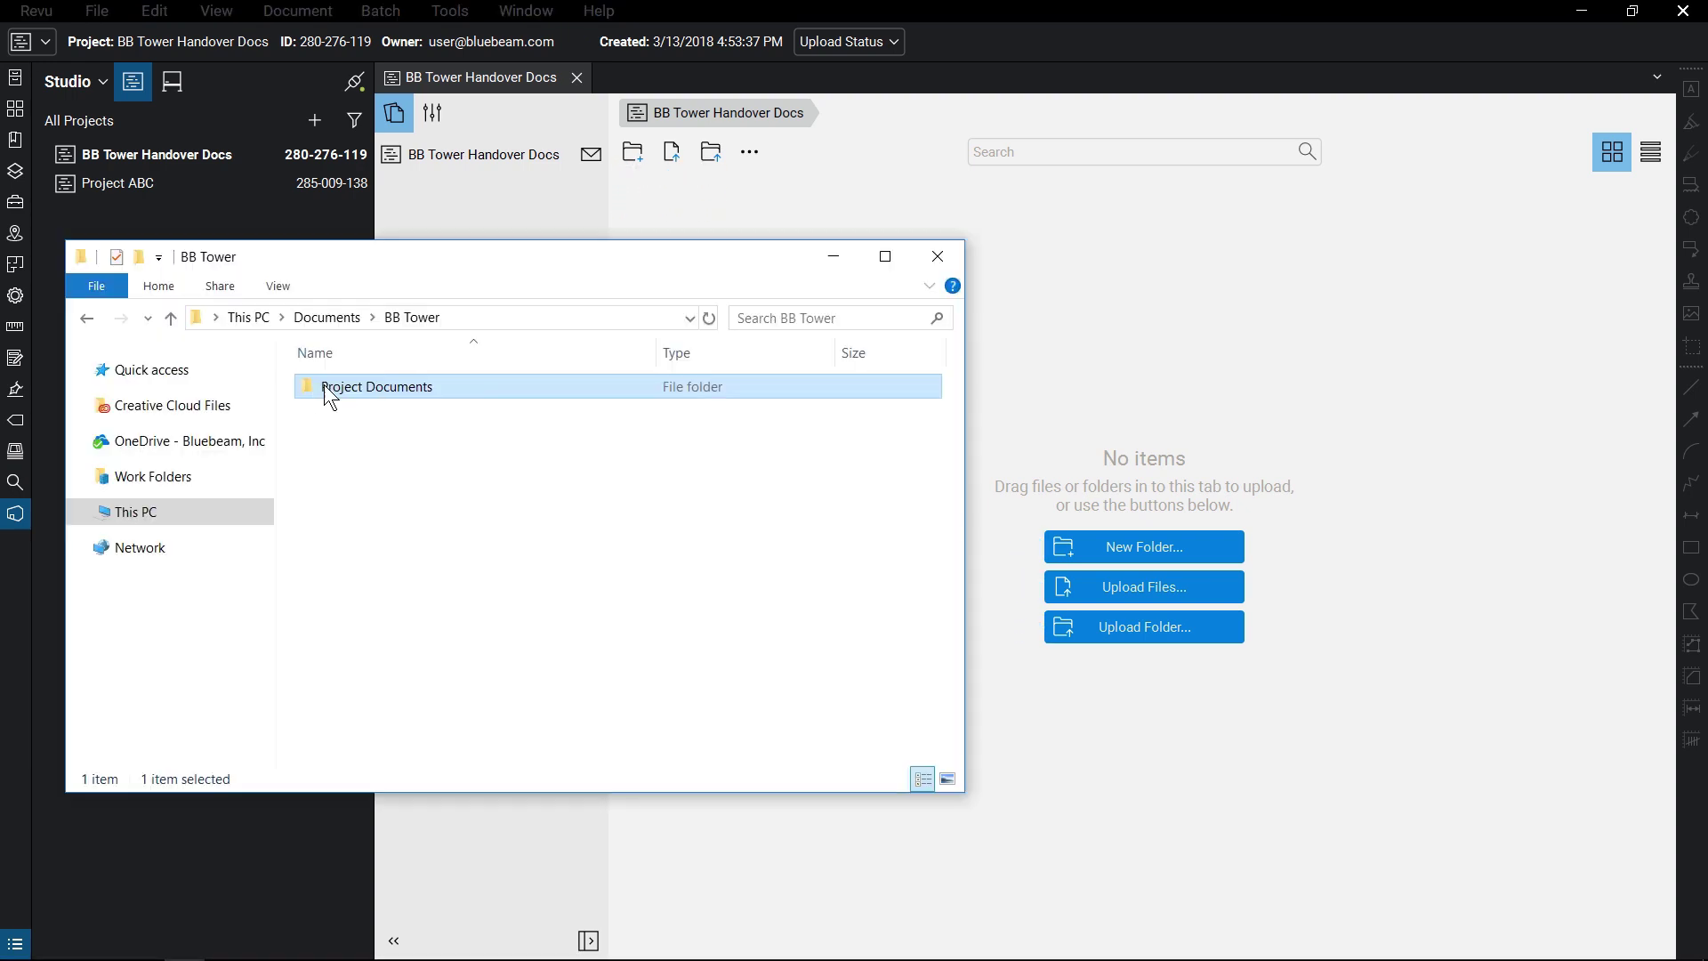
# - Drag the Project Documents folder into BB Tower Handover Docs, then briefly view Project ABC side by side
pyautogui.moveTo(324, 384); pyautogui.dragTo(1220, 428)
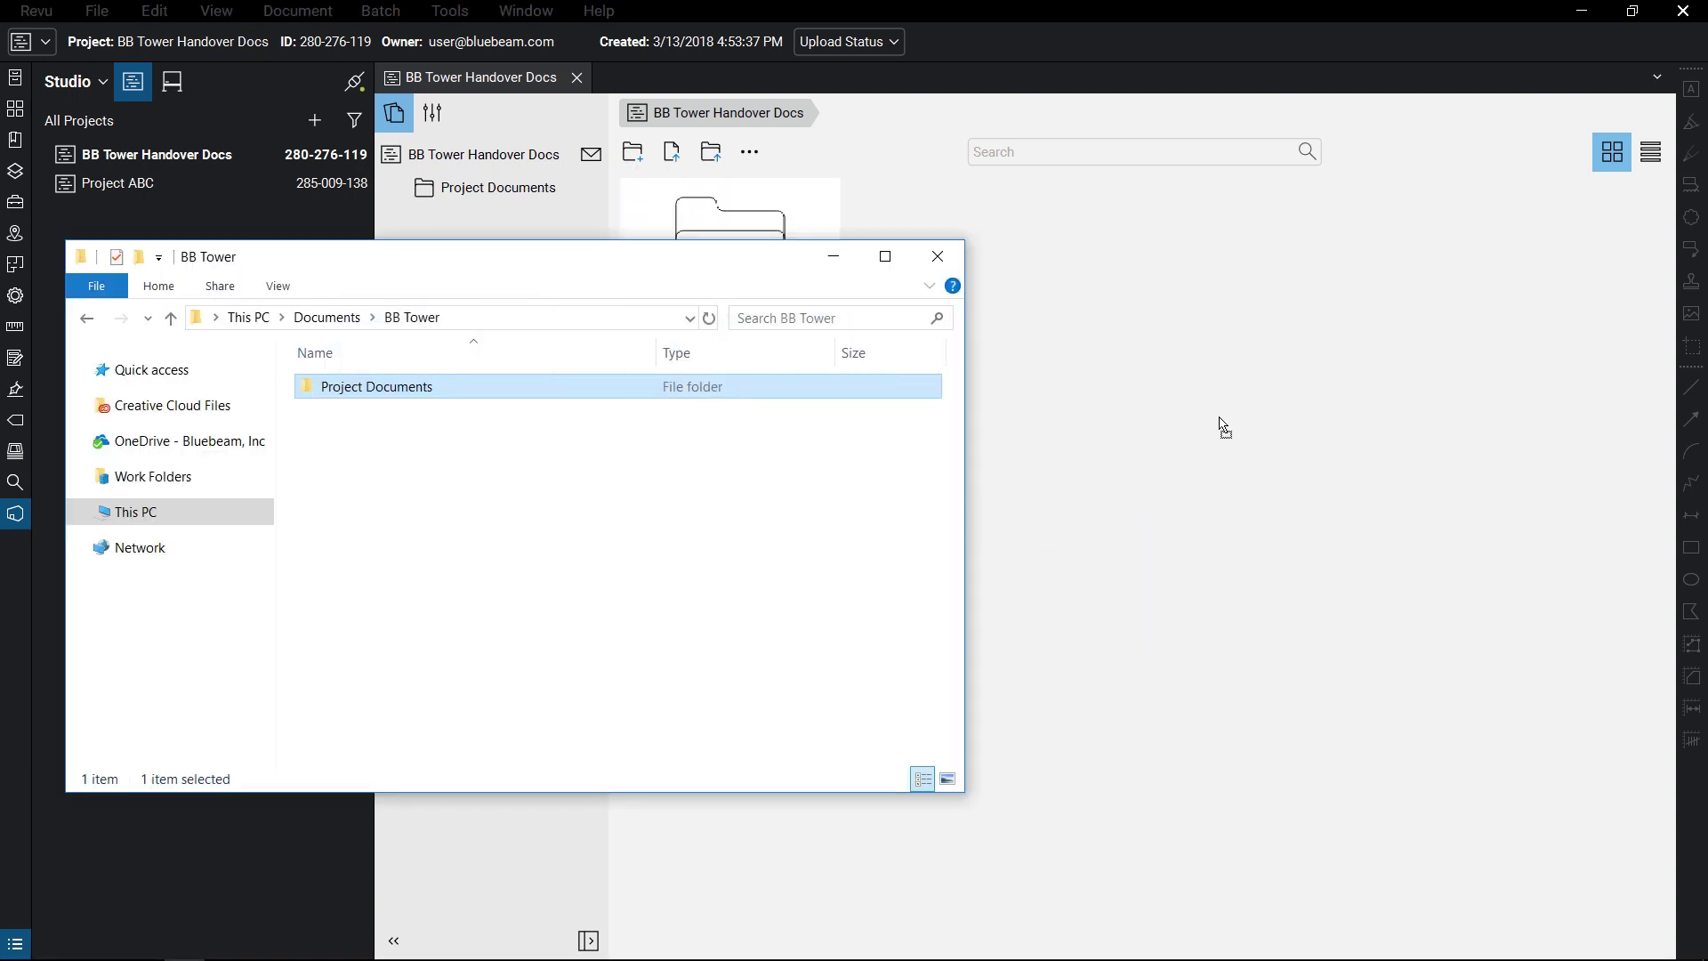
pyautogui.click(943, 258)
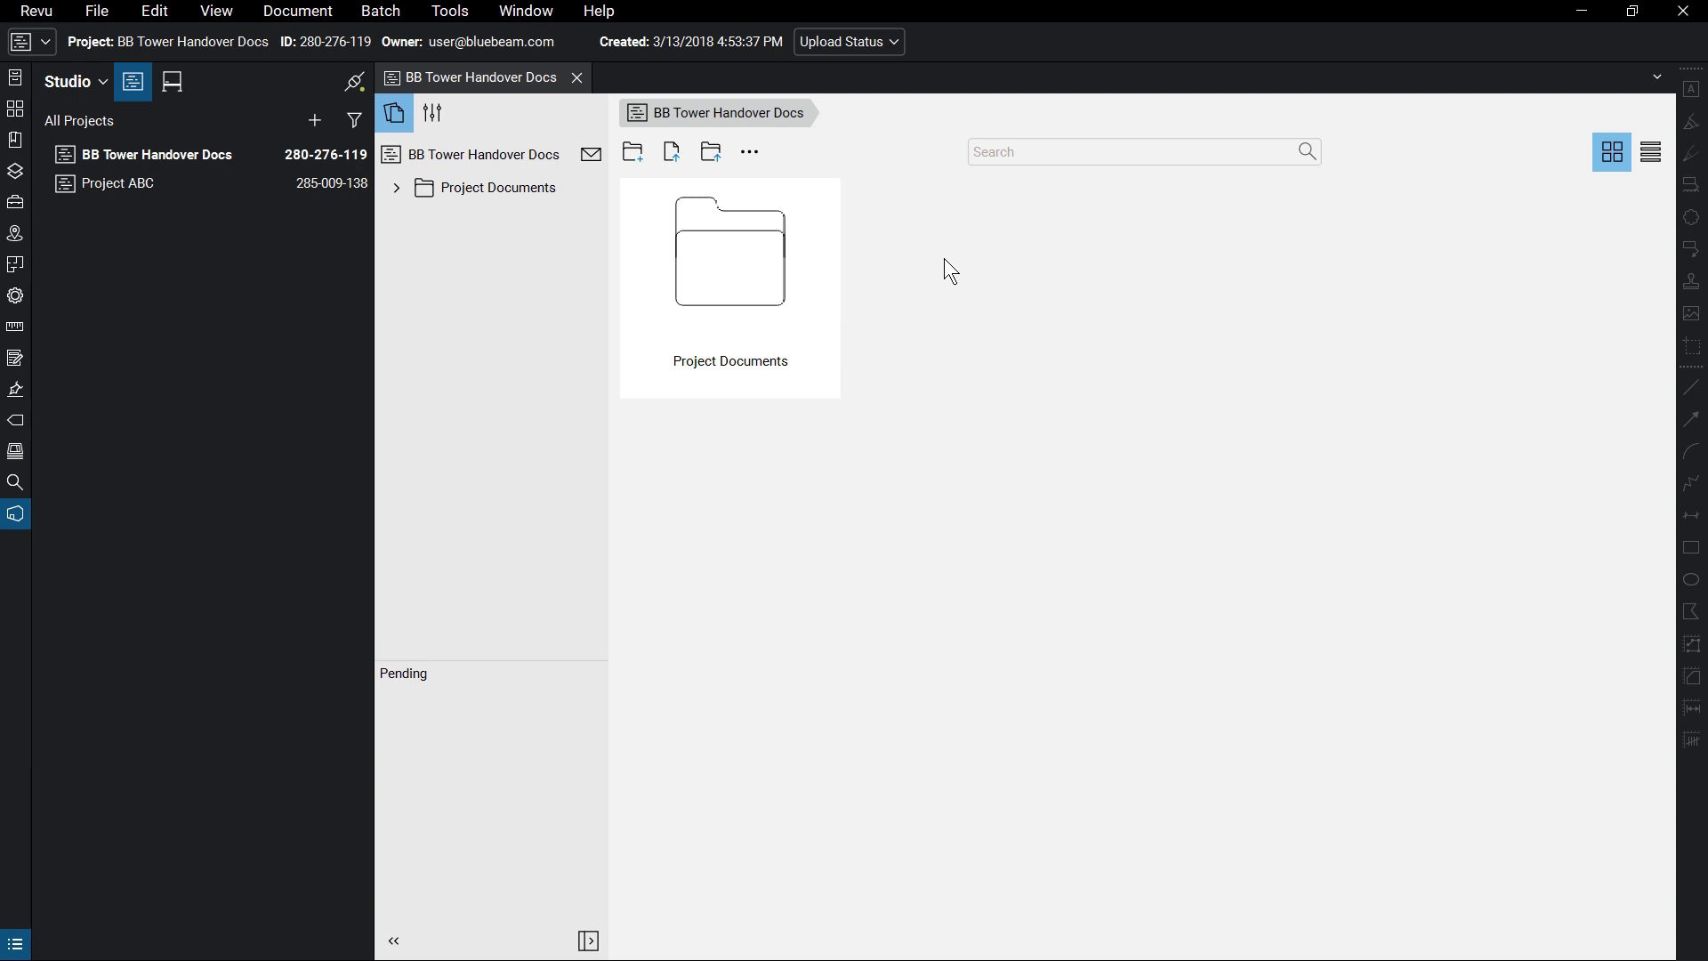
pyautogui.doubleClick(174, 194)
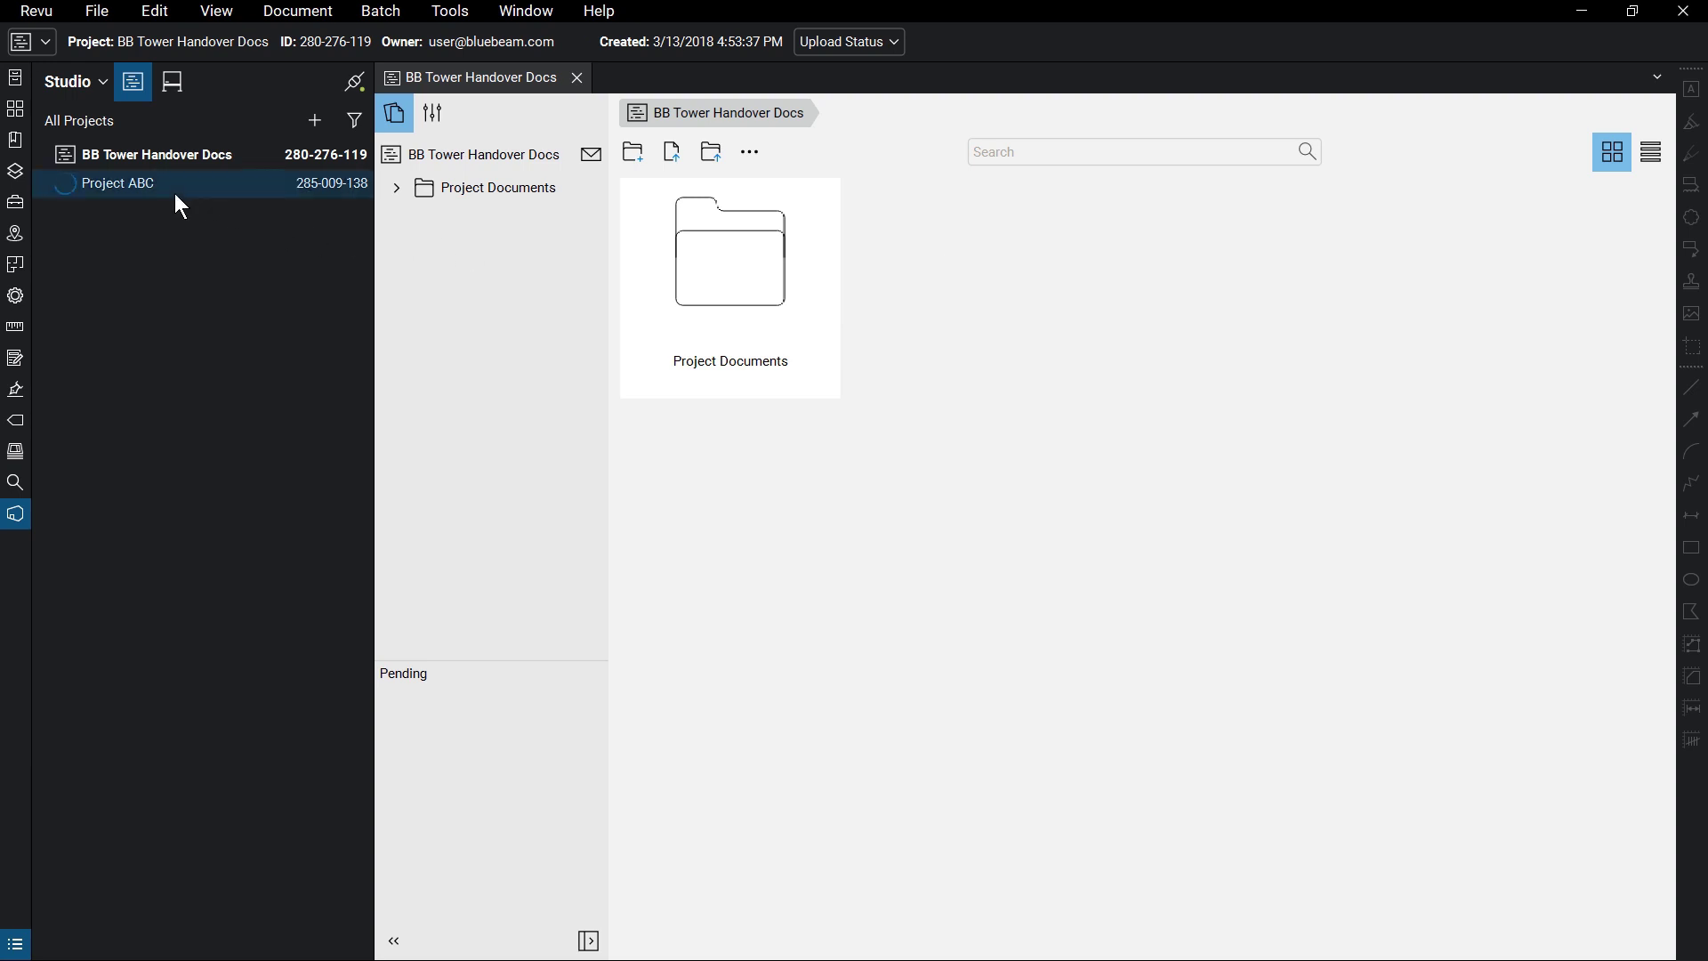
pyautogui.click(15, 513)
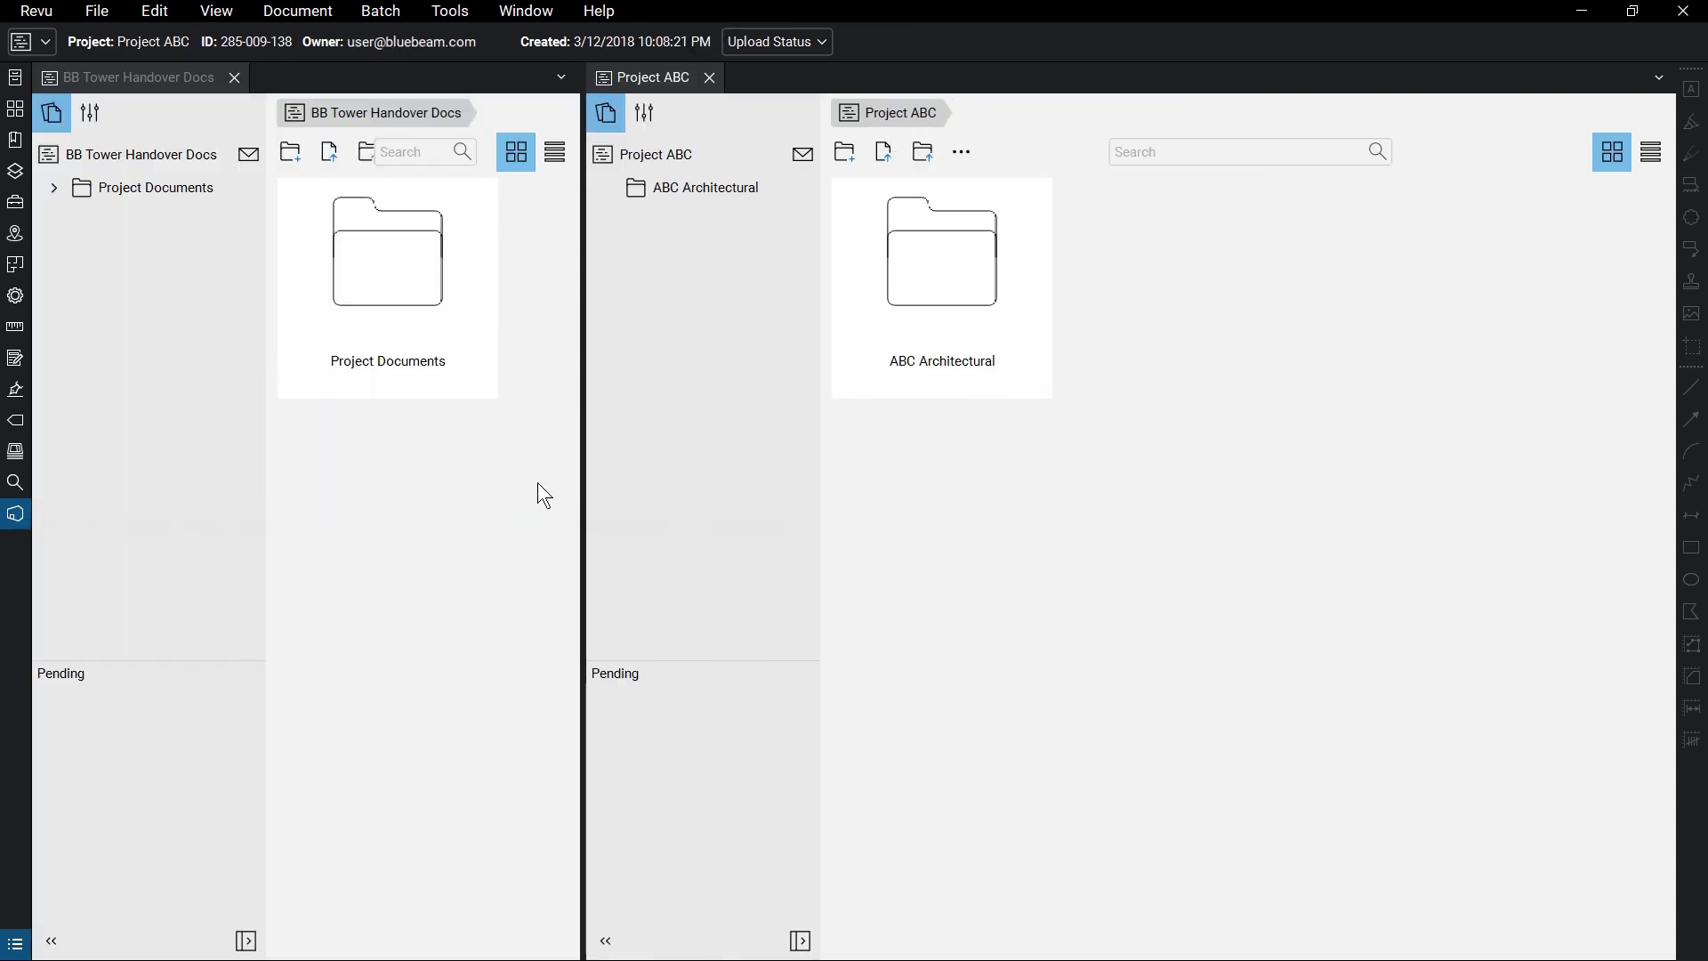
pyautogui.moveTo(585, 478); pyautogui.dragTo(788, 480)
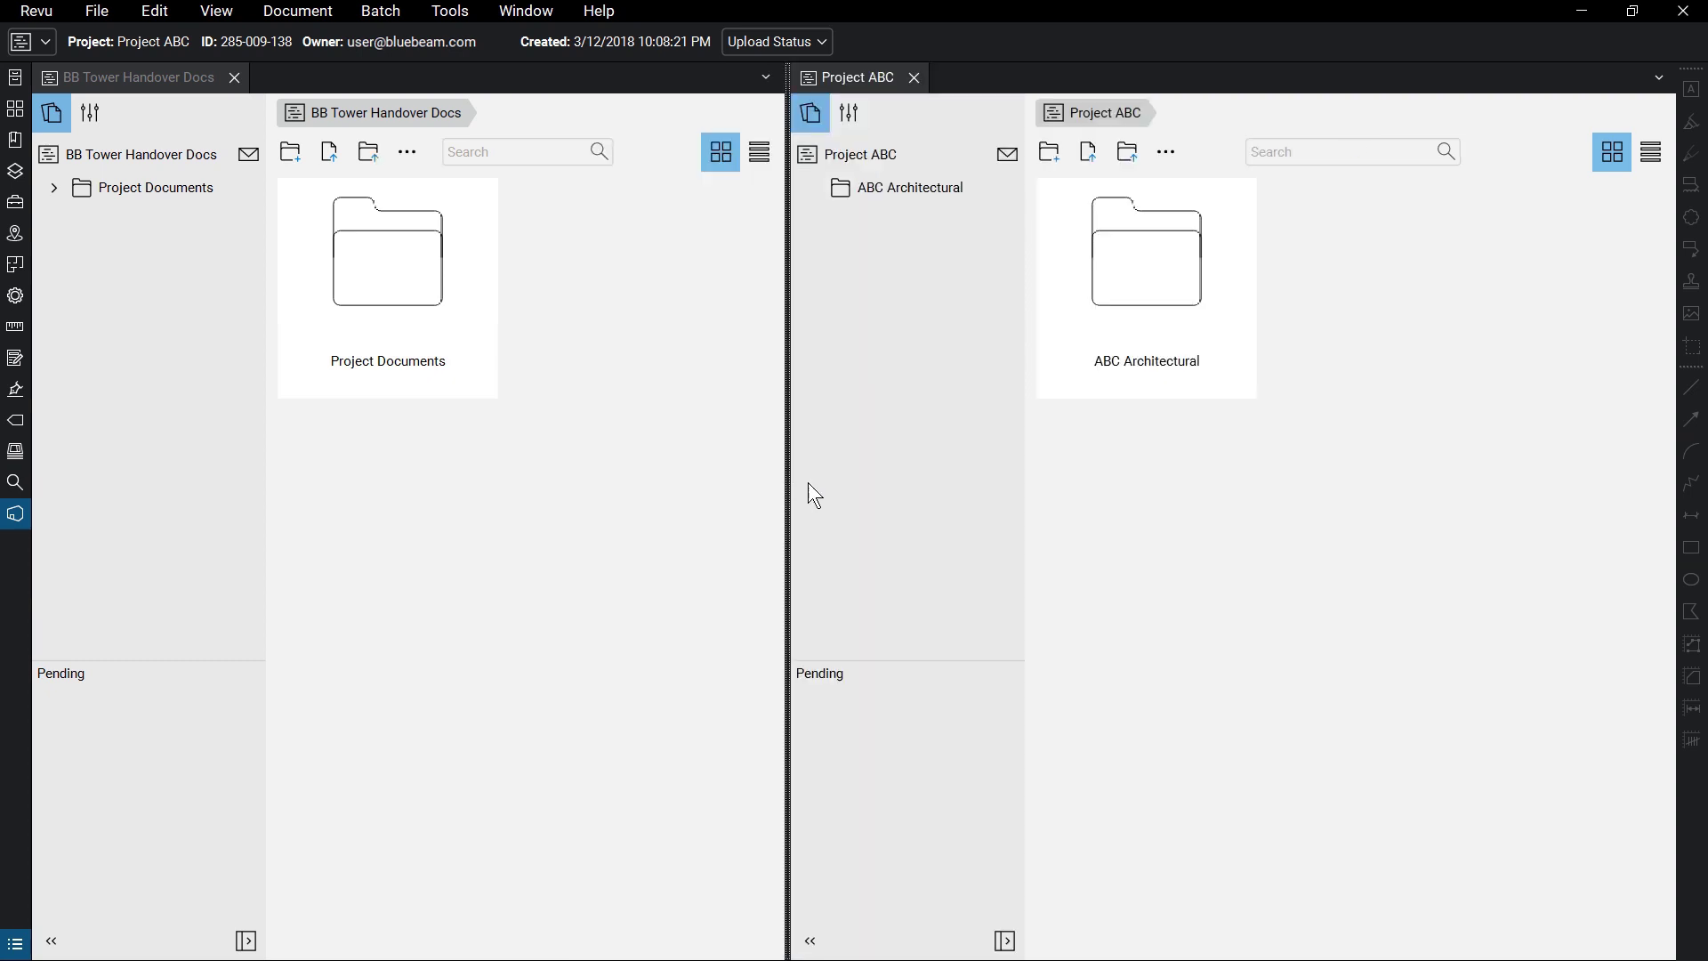
pyautogui.click(915, 79)
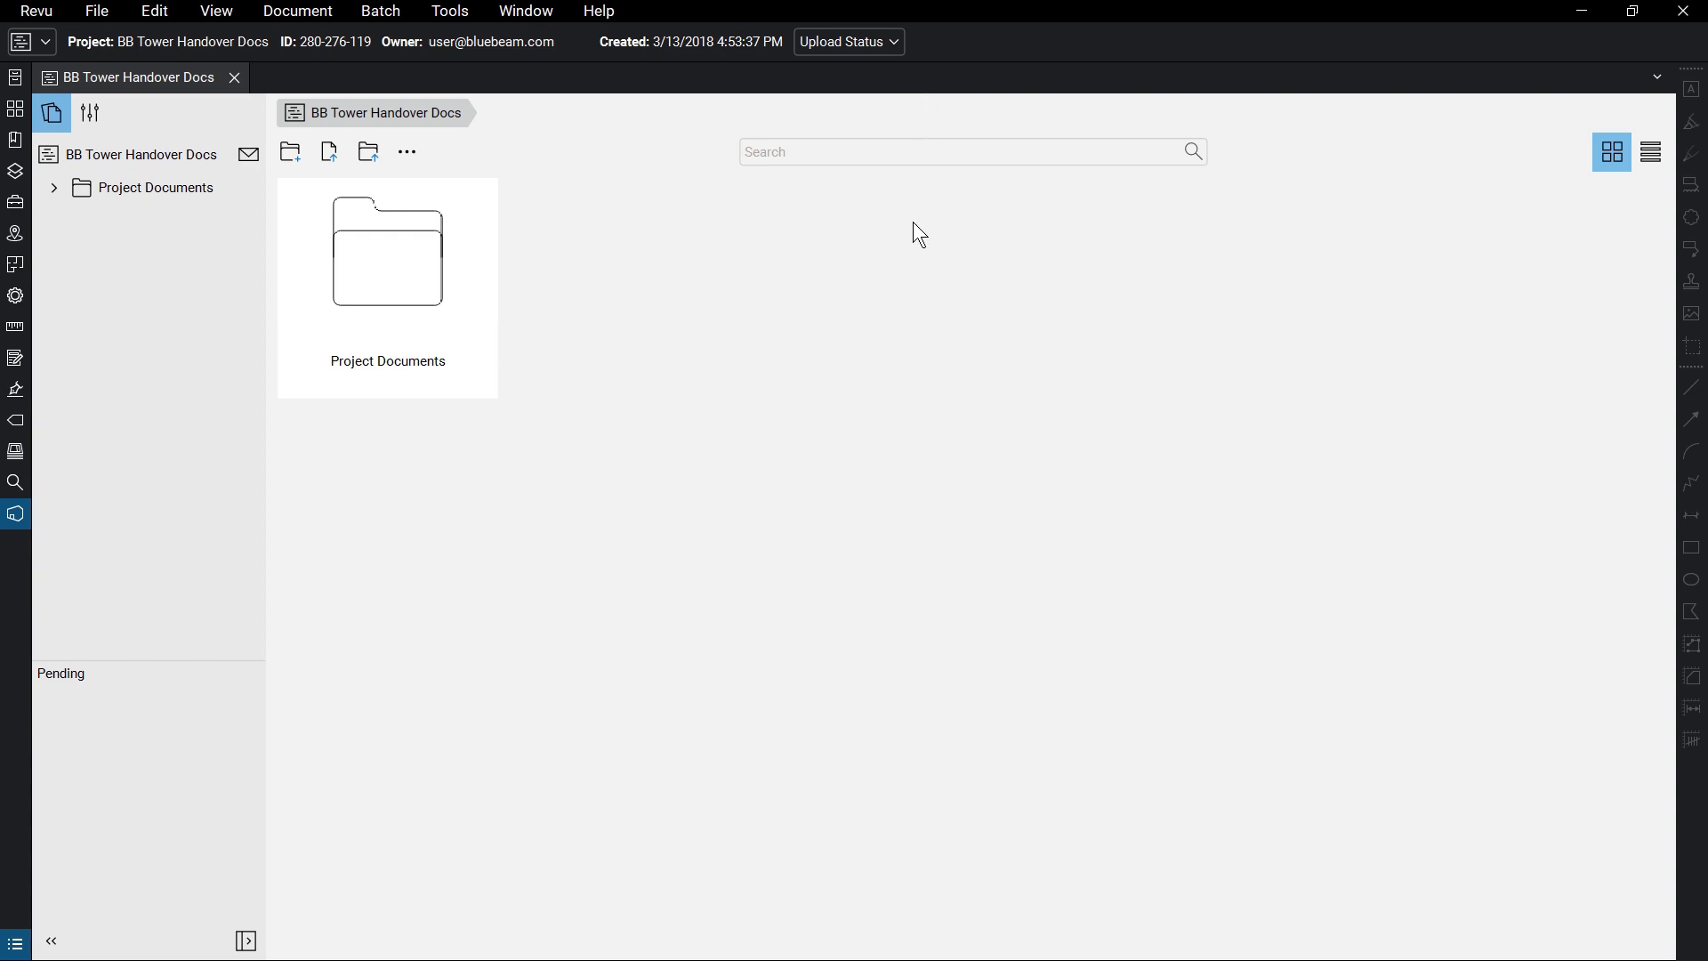
# - Browse the Project Documents folder and try a search for 'plumbing', then clear it
pyautogui.click(55, 188)
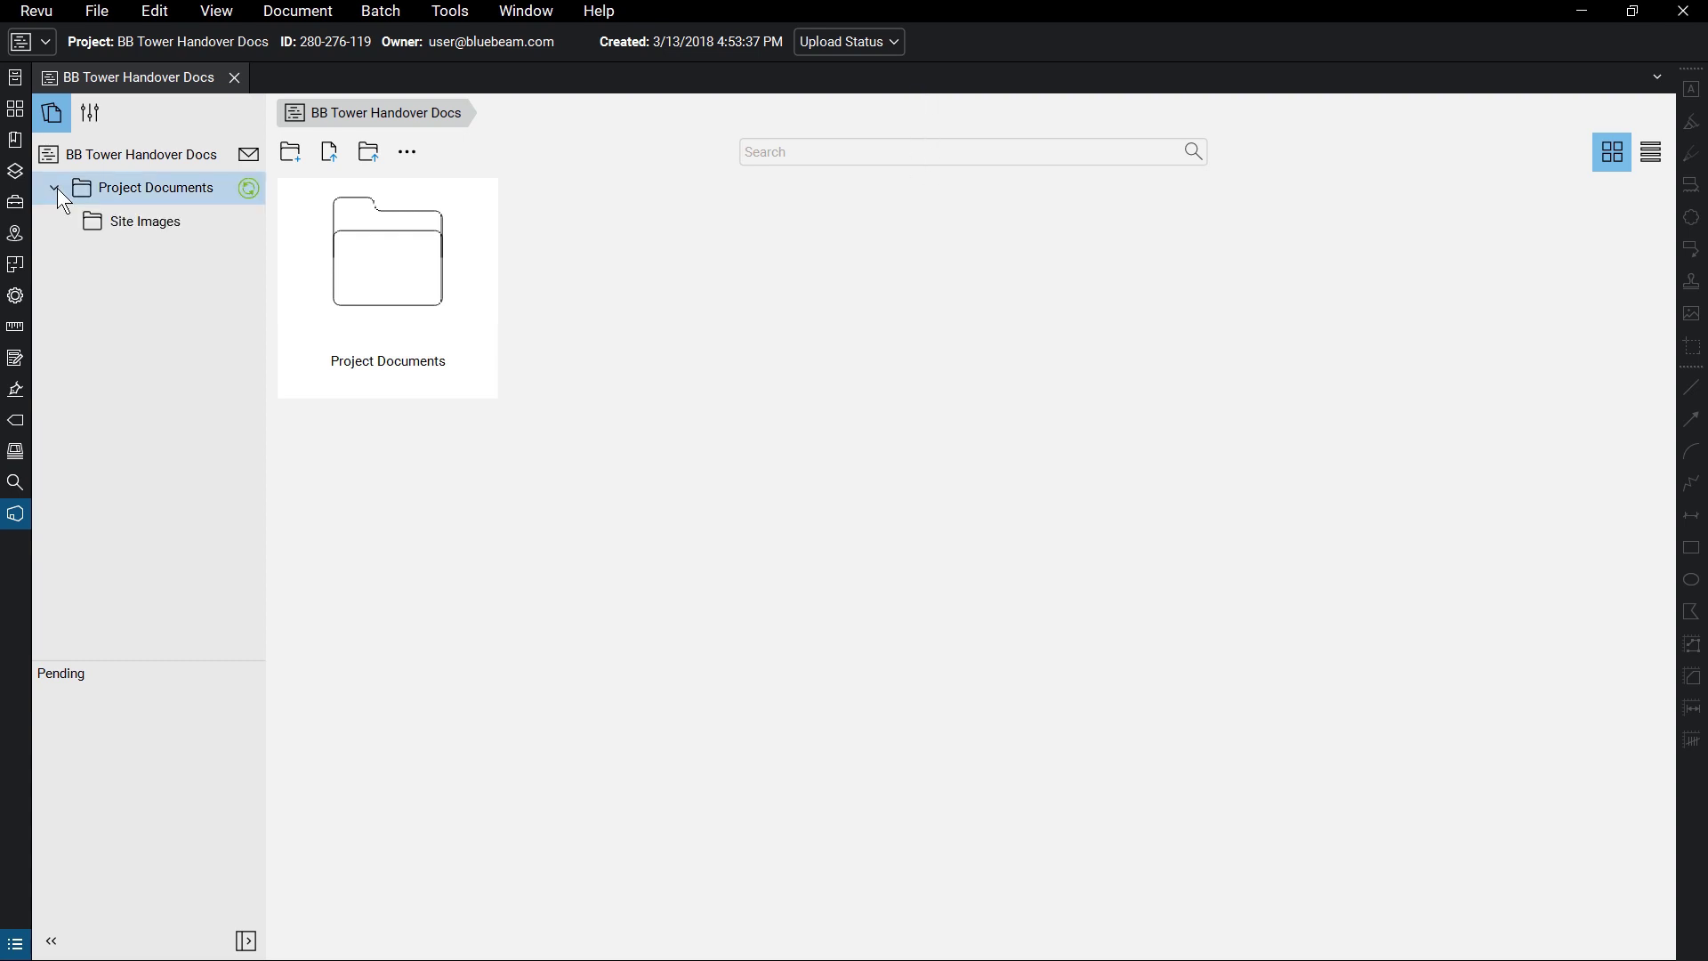
pyautogui.click(73, 185)
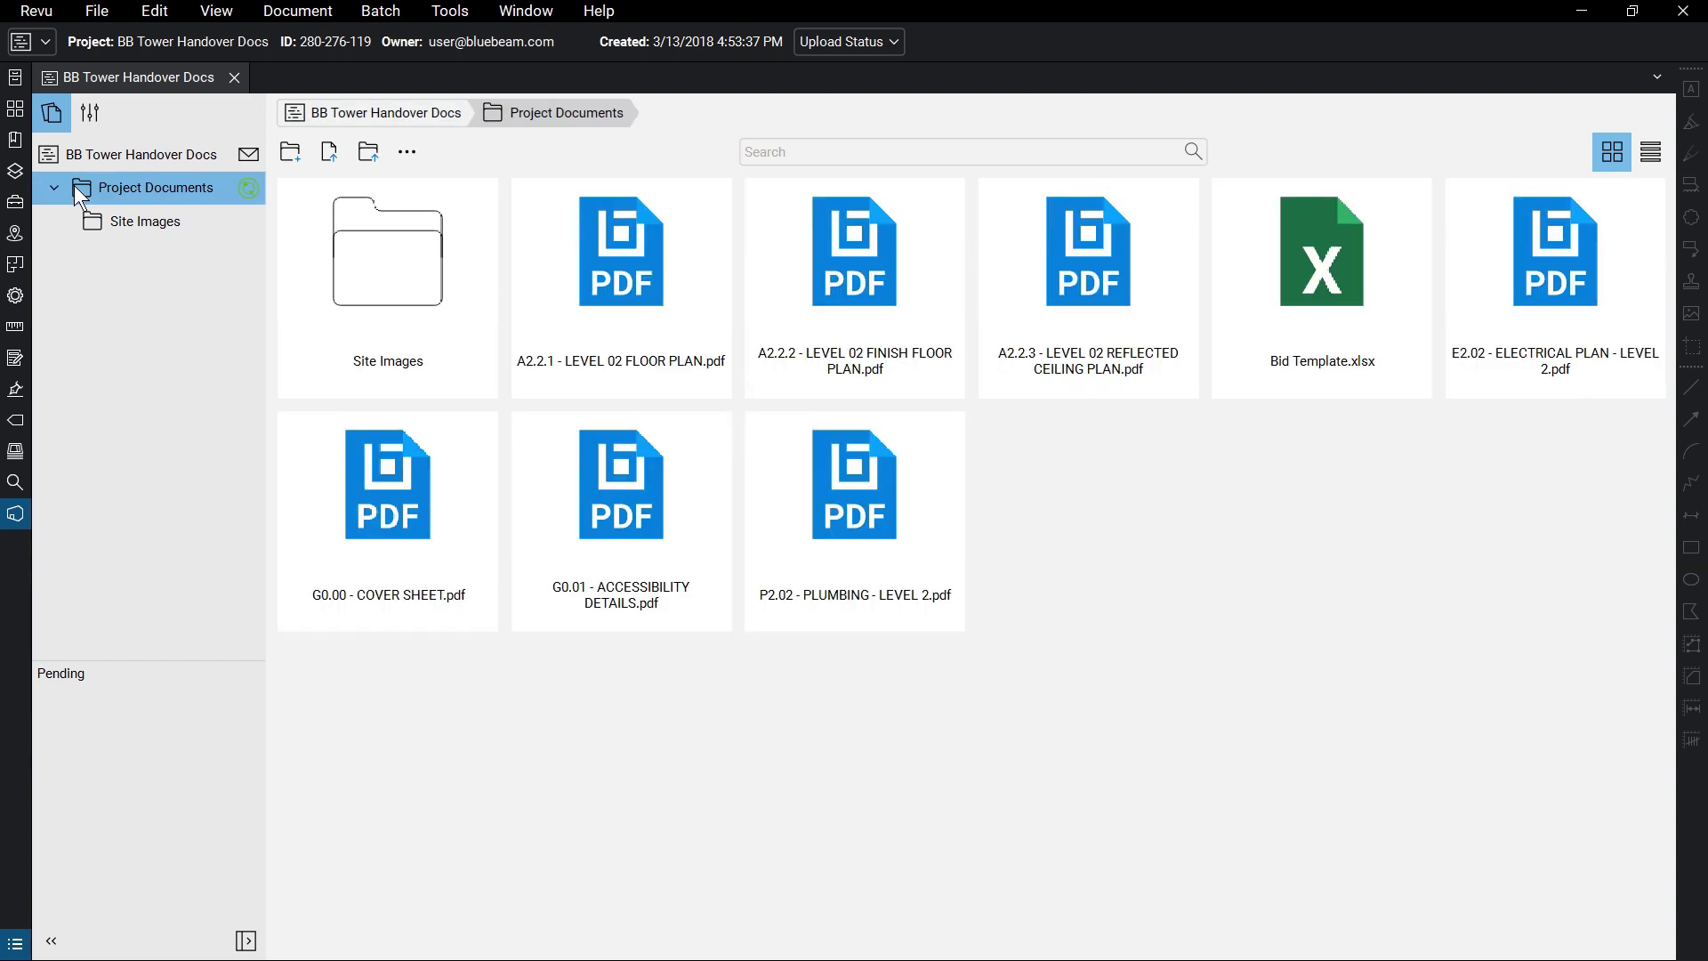
pyautogui.click(828, 151)
pyautogui.write('plumbing')
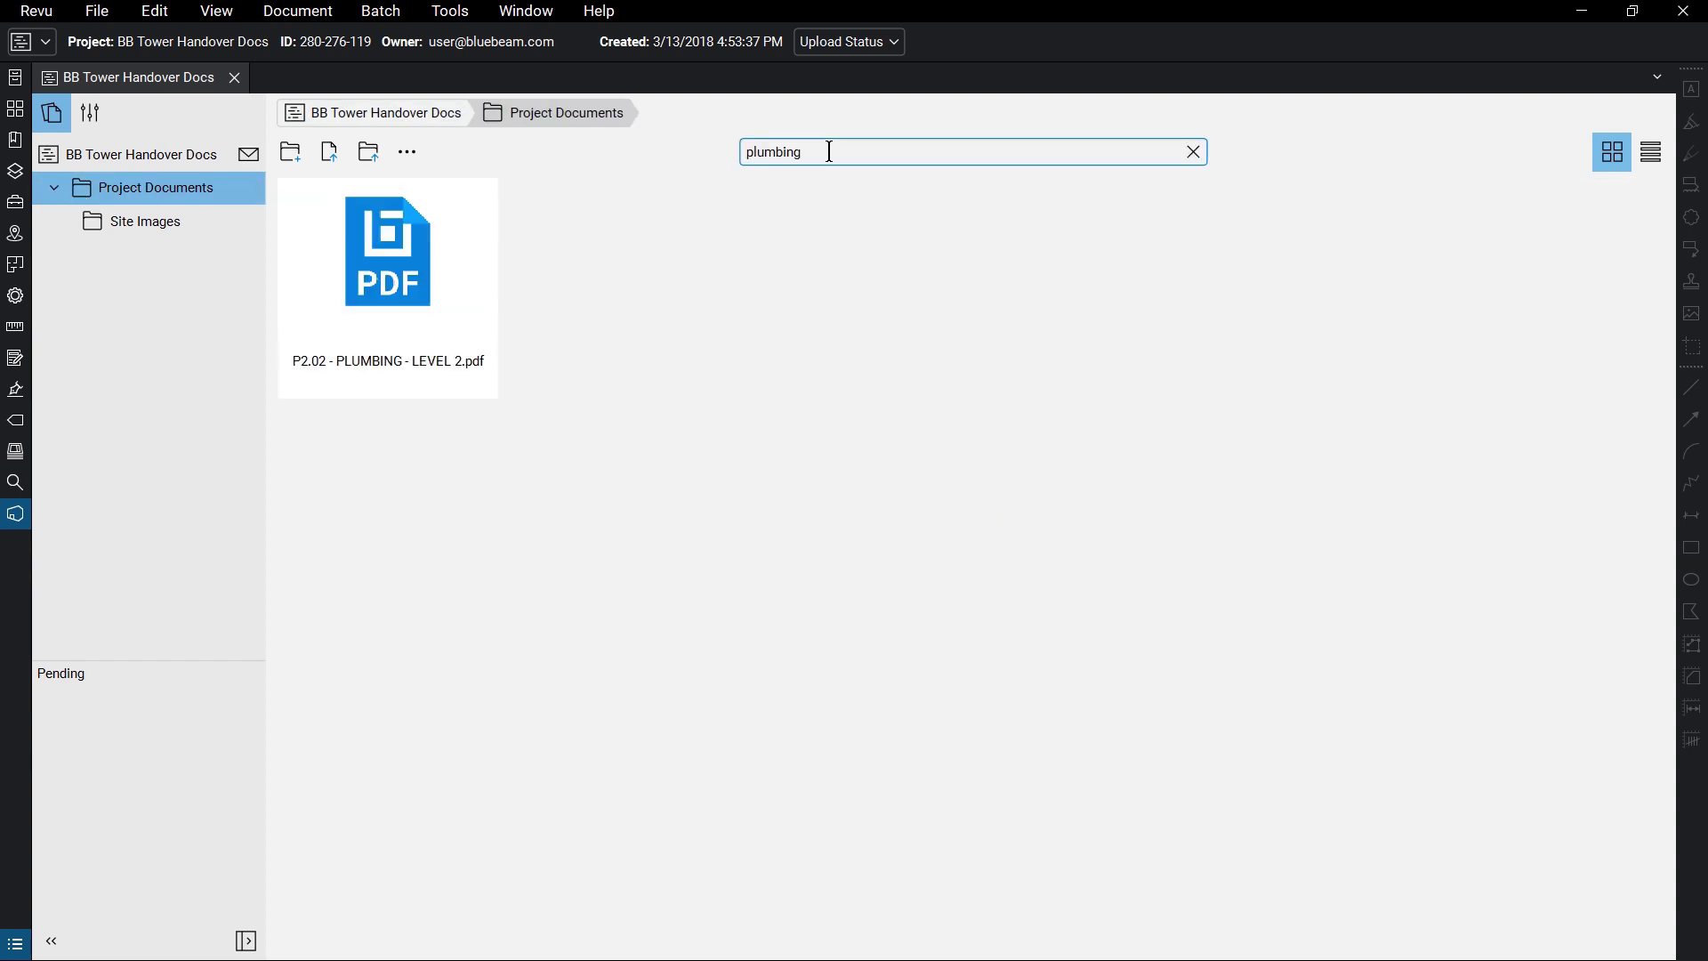
pyautogui.click(1193, 152)
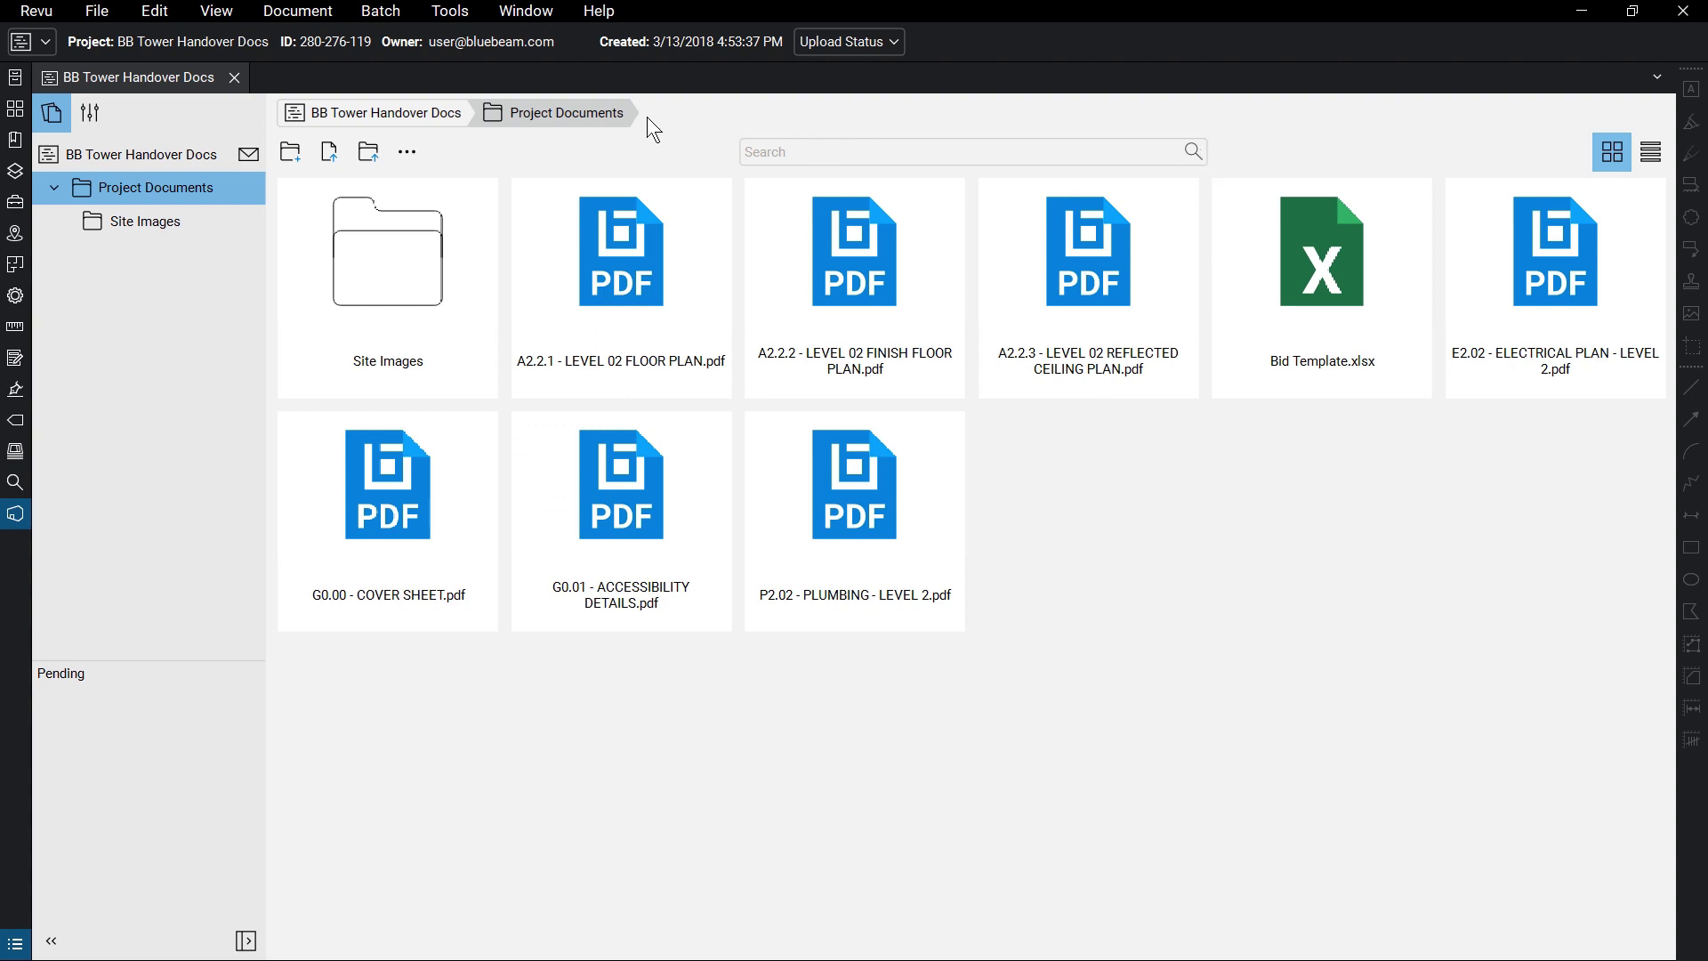
pyautogui.click(436, 114)
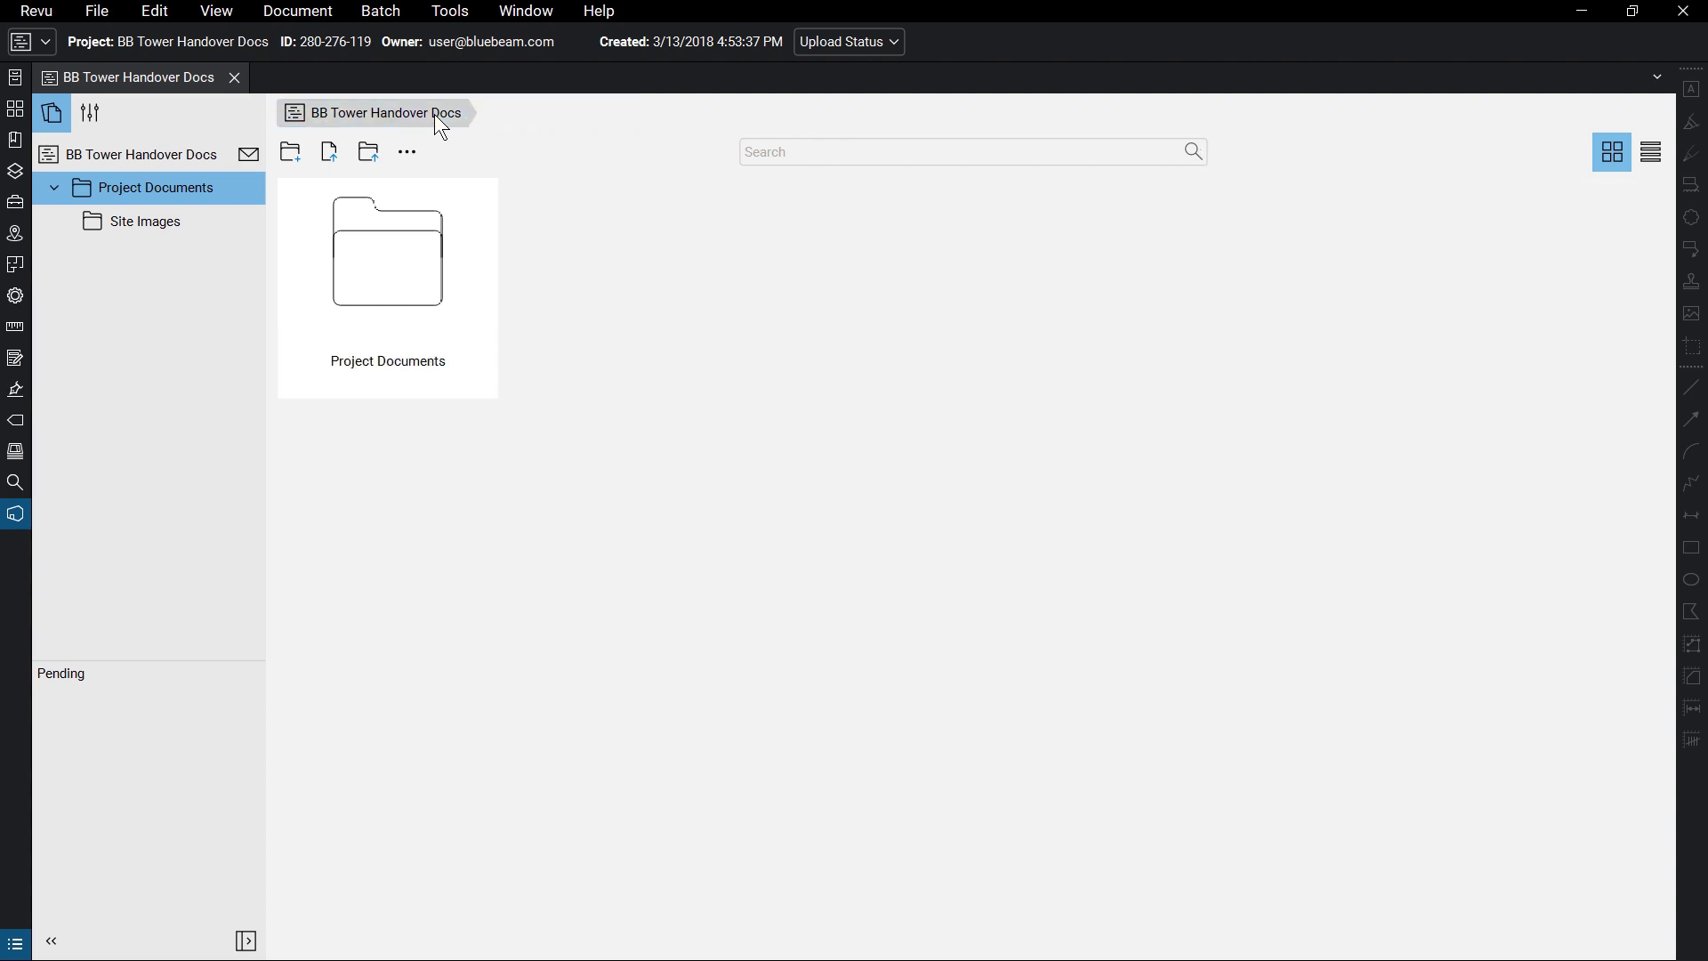
pyautogui.doubleClick(436, 214)
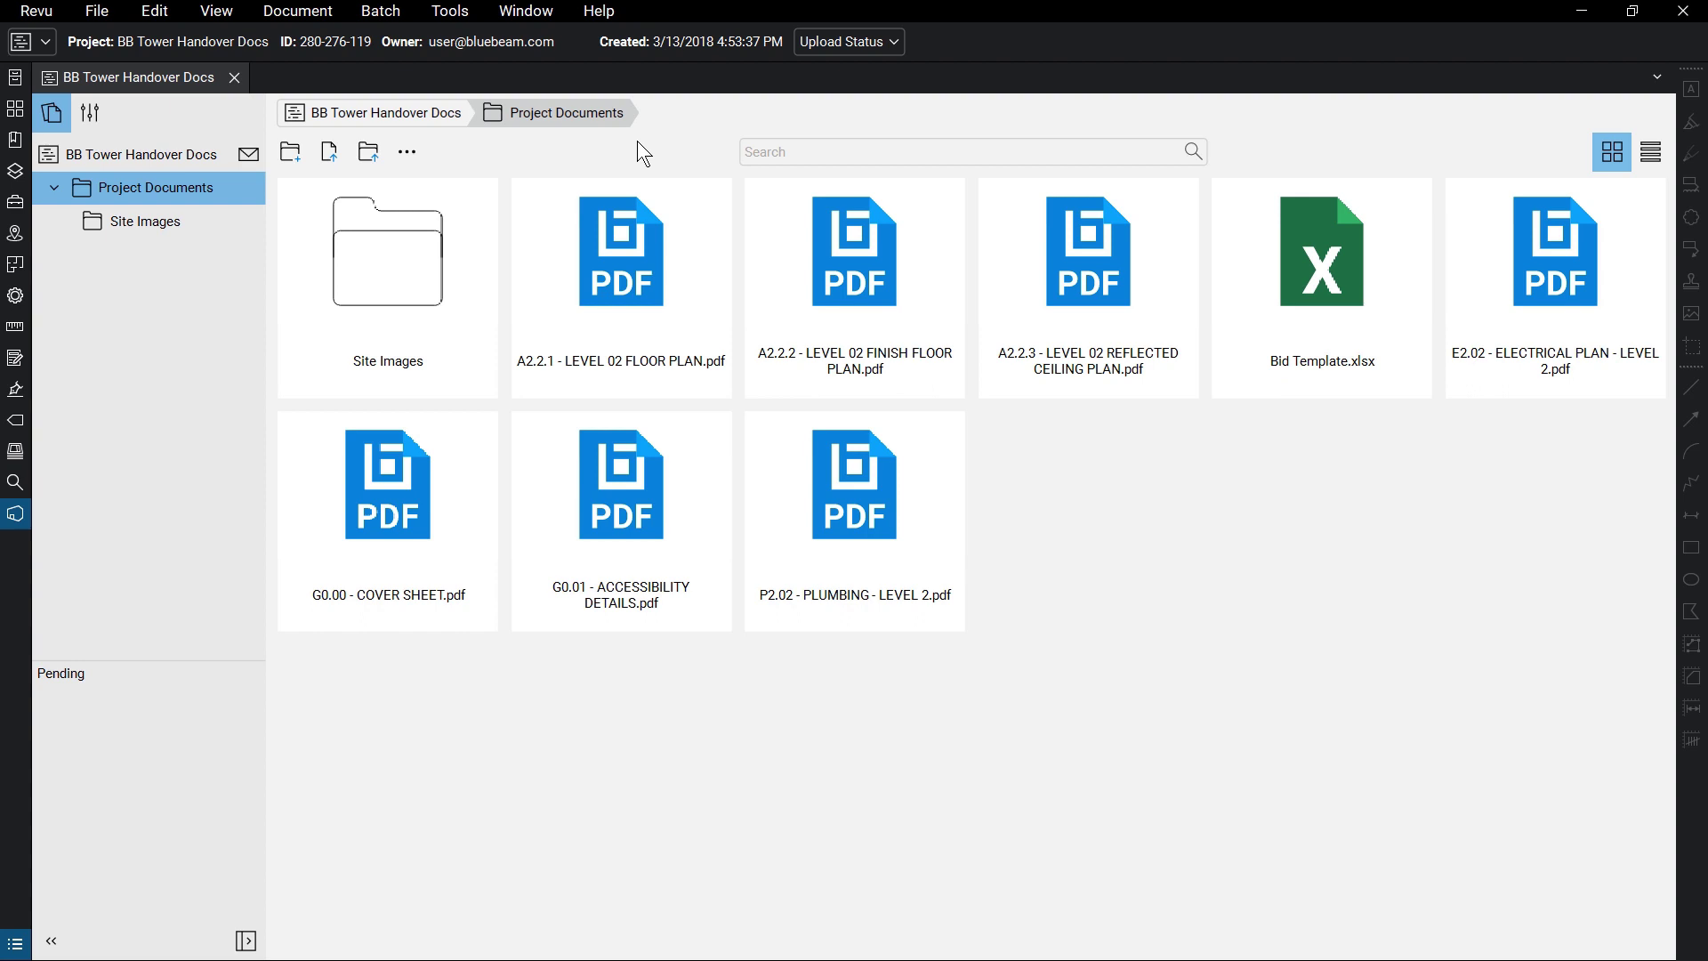
# - Toggle between Details and Thumbnail views, then bring up the Project Invitation form
pyautogui.click(1652, 151)
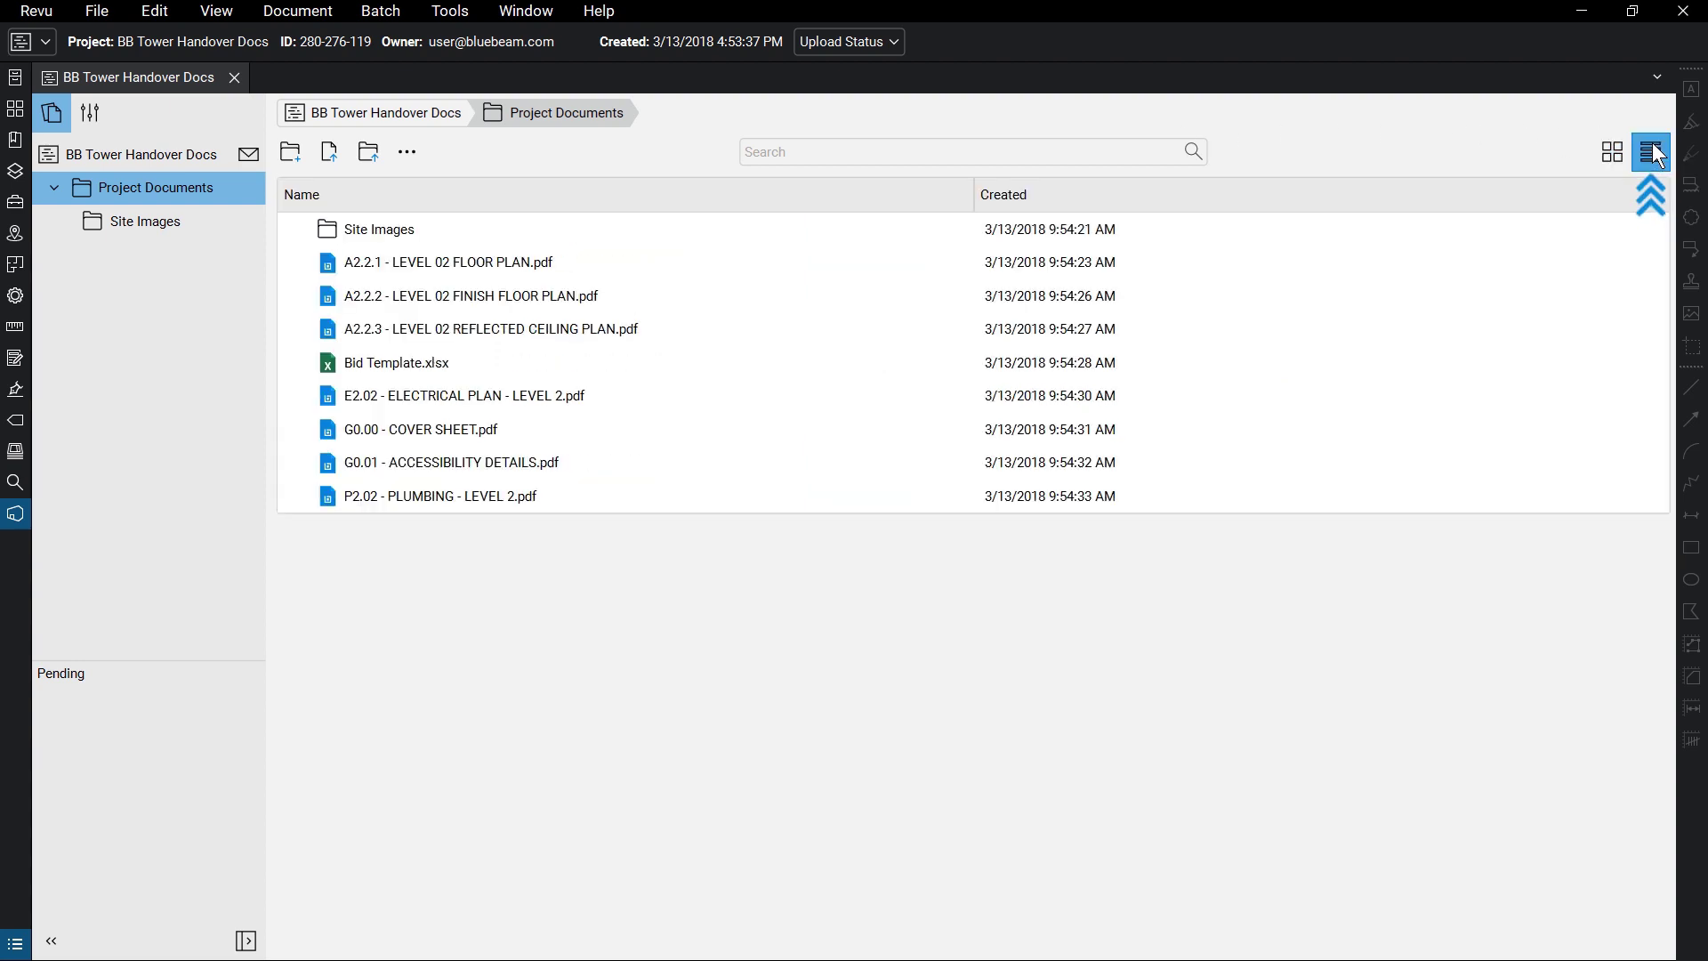
pyautogui.click(1618, 155)
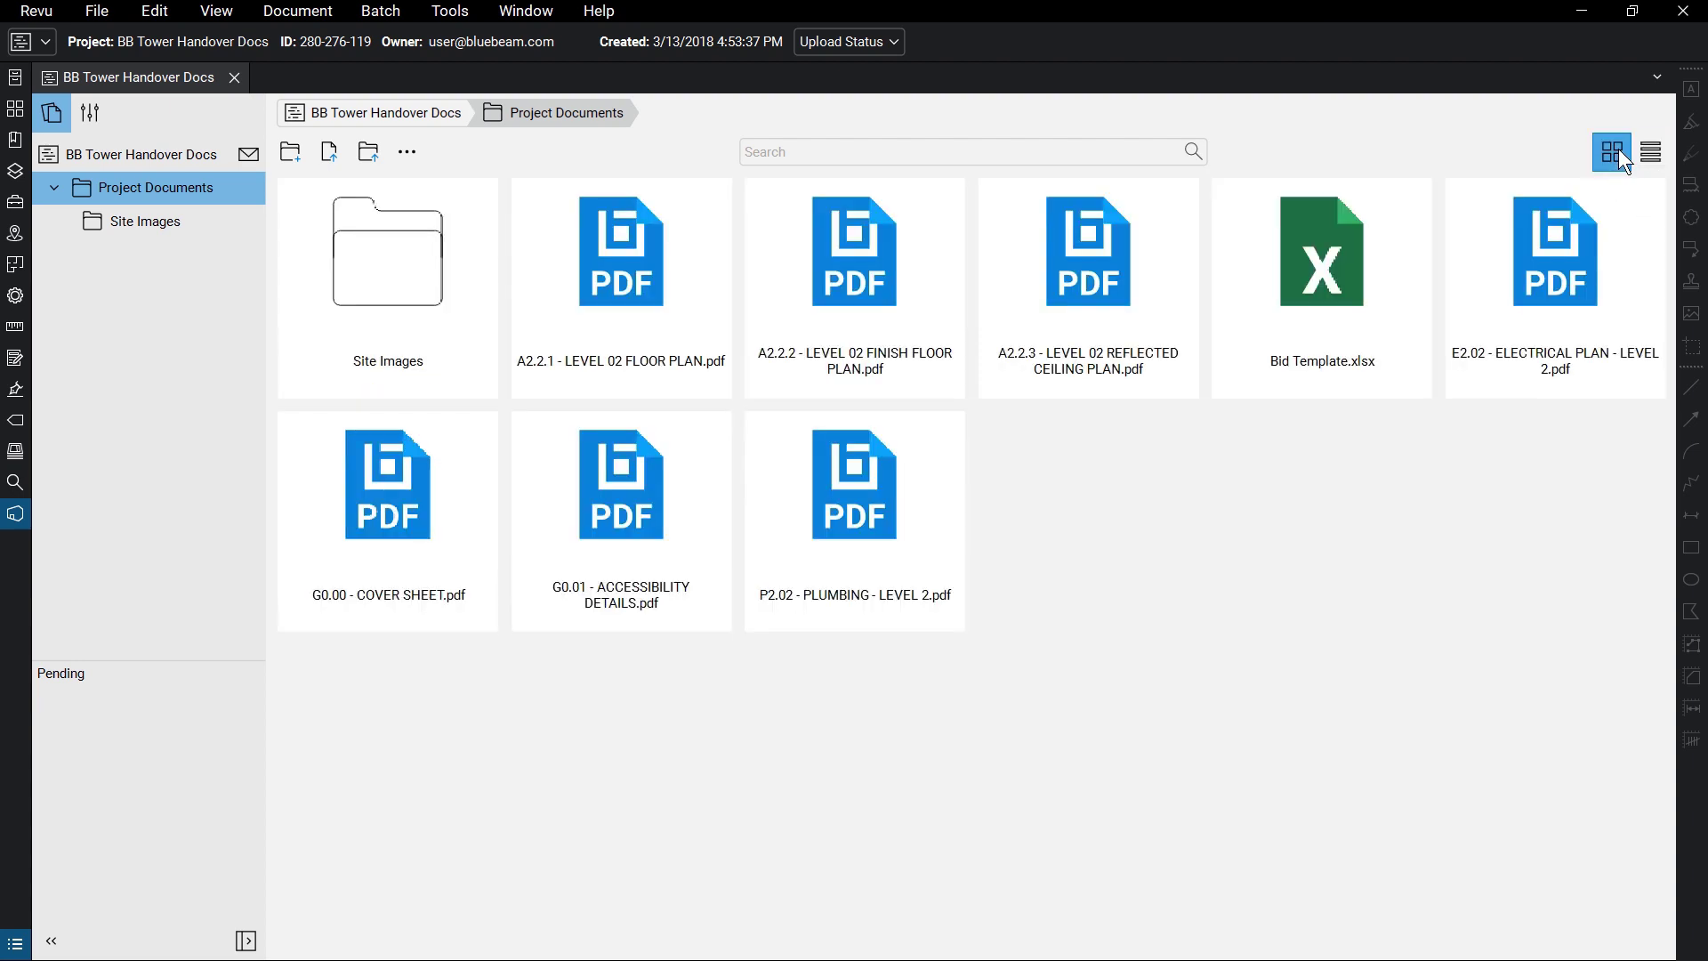
pyautogui.click(254, 154)
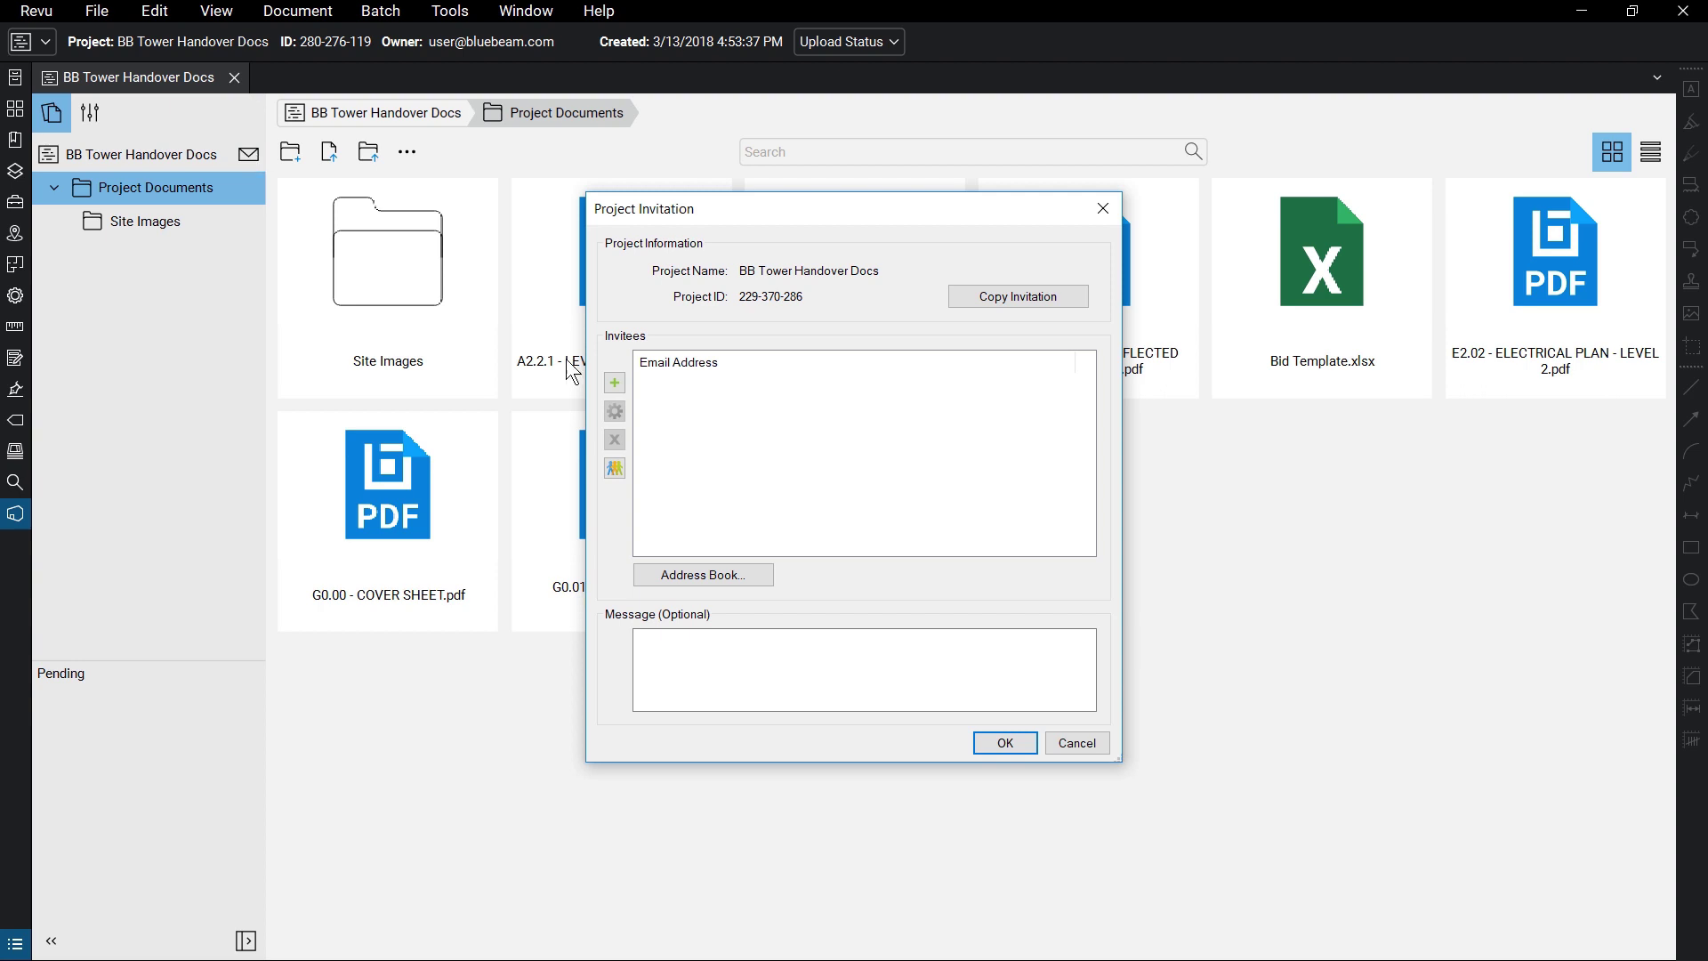
# - Add the architect's and structural engineer's e-mail addresses as invitees and send the invitation
pyautogui.click(614, 382)
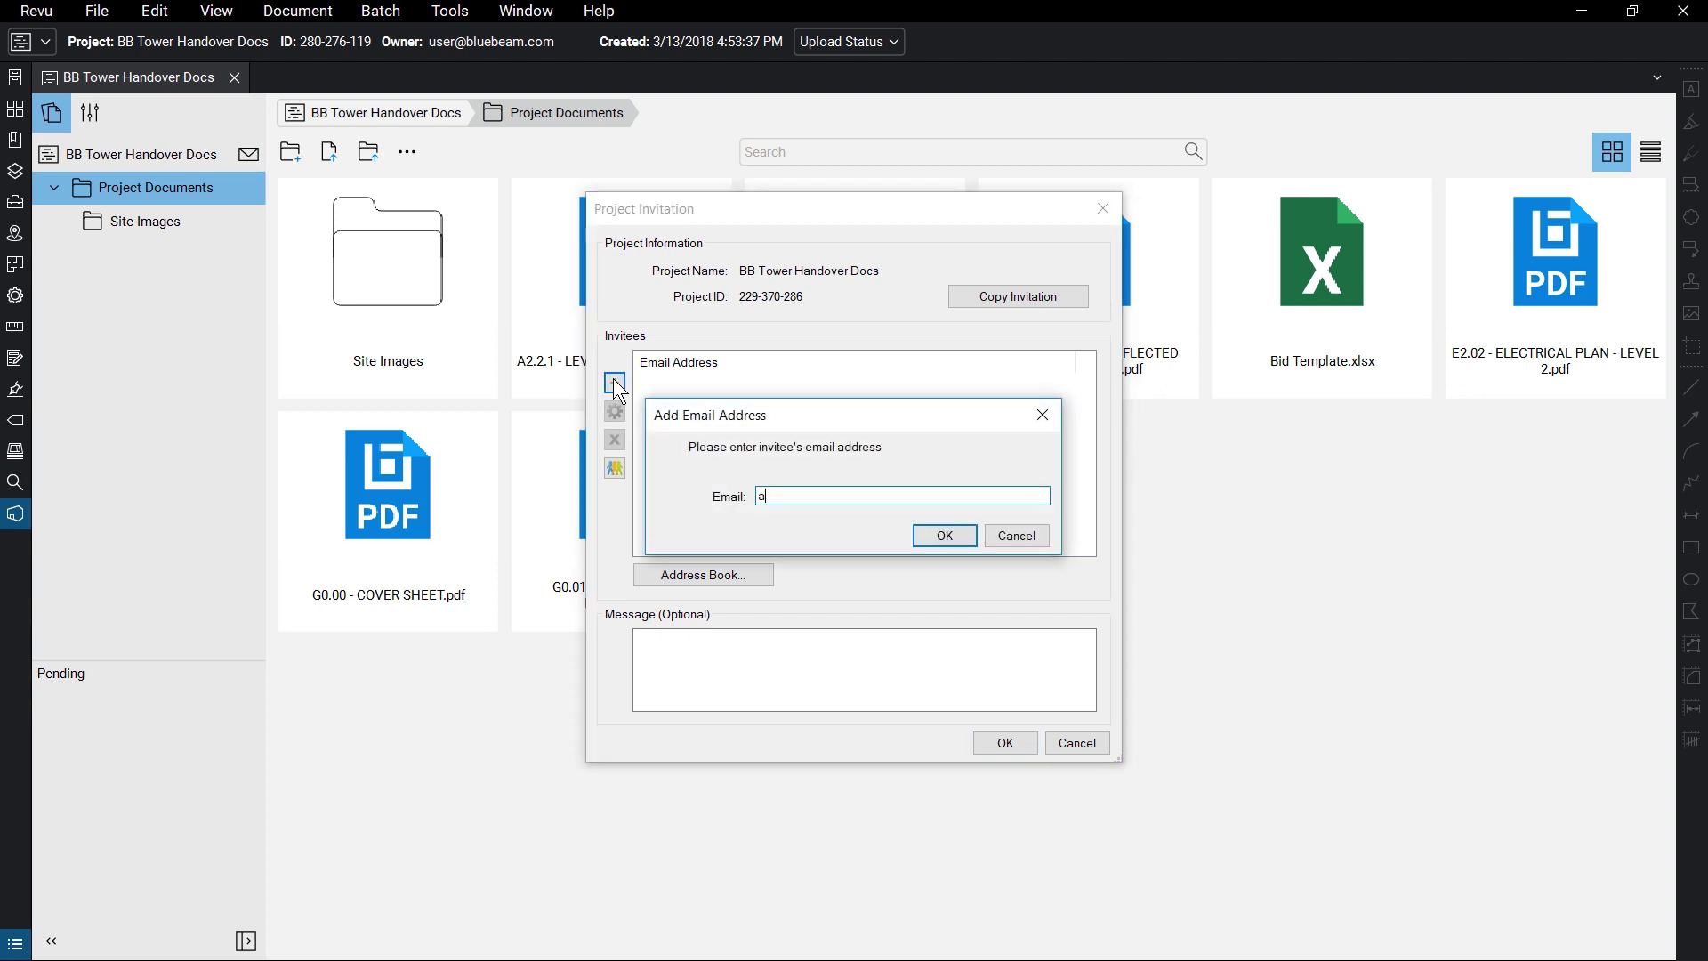
pyautogui.click(941, 535)
pyautogui.click(614, 382)
pyautogui.click(954, 533)
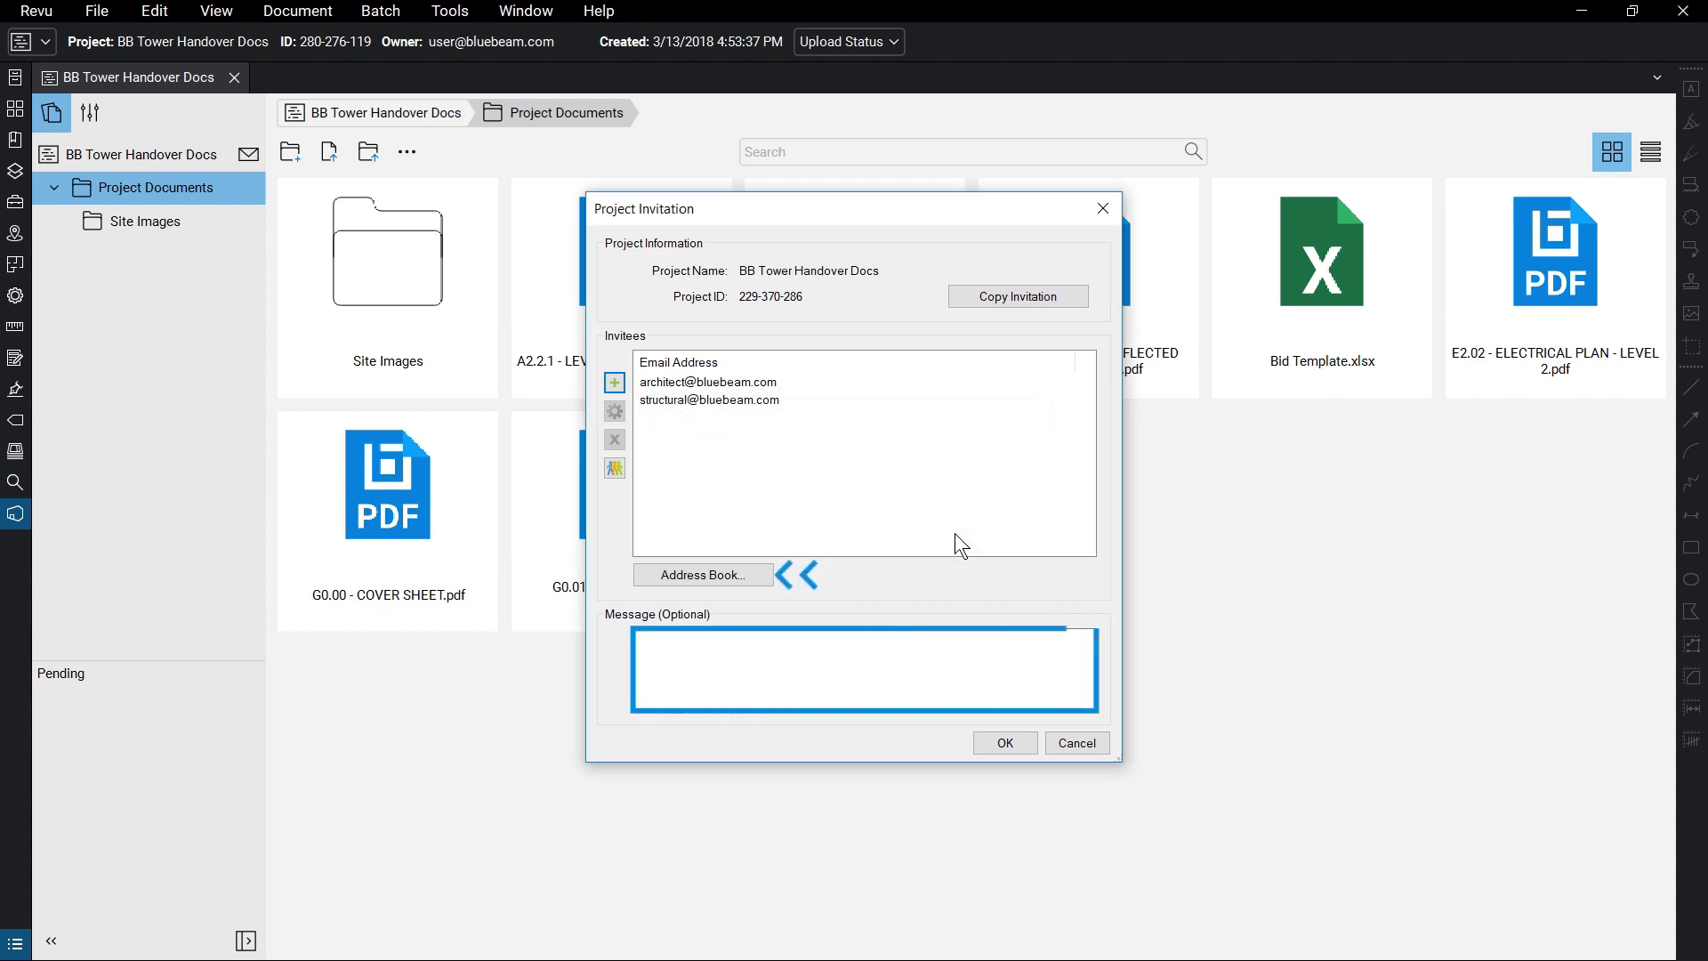
pyautogui.click(1006, 744)
pyautogui.click(884, 518)
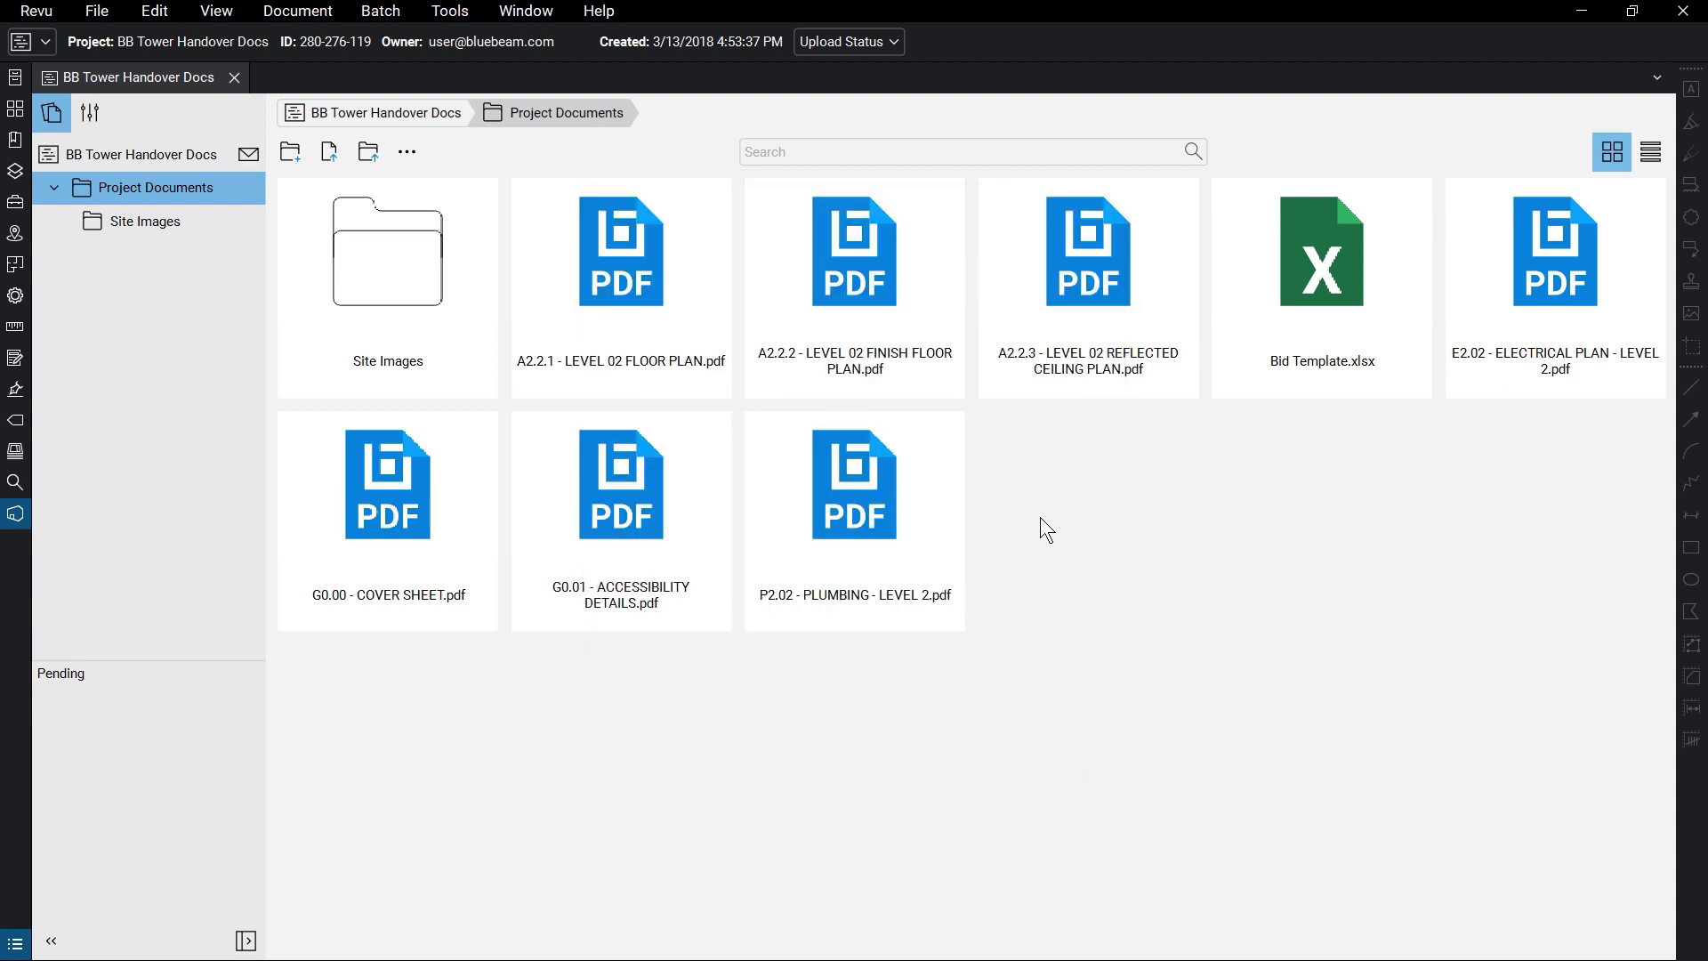
# - In Project Settings, inspect a user on the User Access tab, then switch to Permissions
pyautogui.click(98, 116)
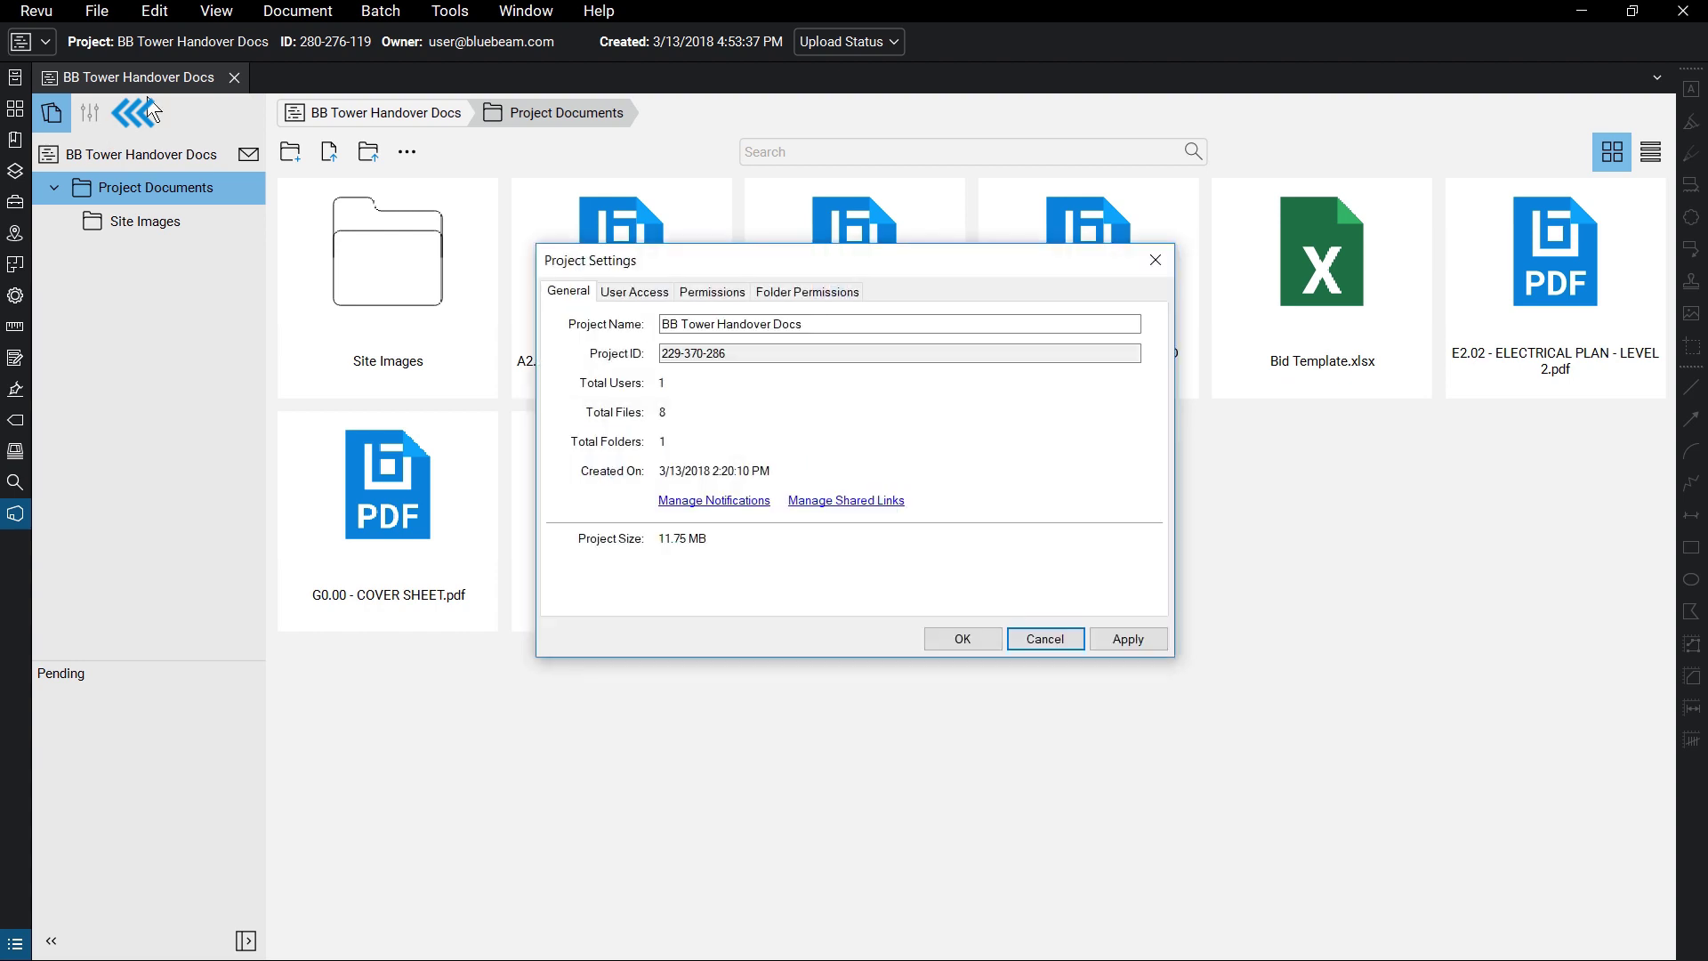
pyautogui.click(664, 293)
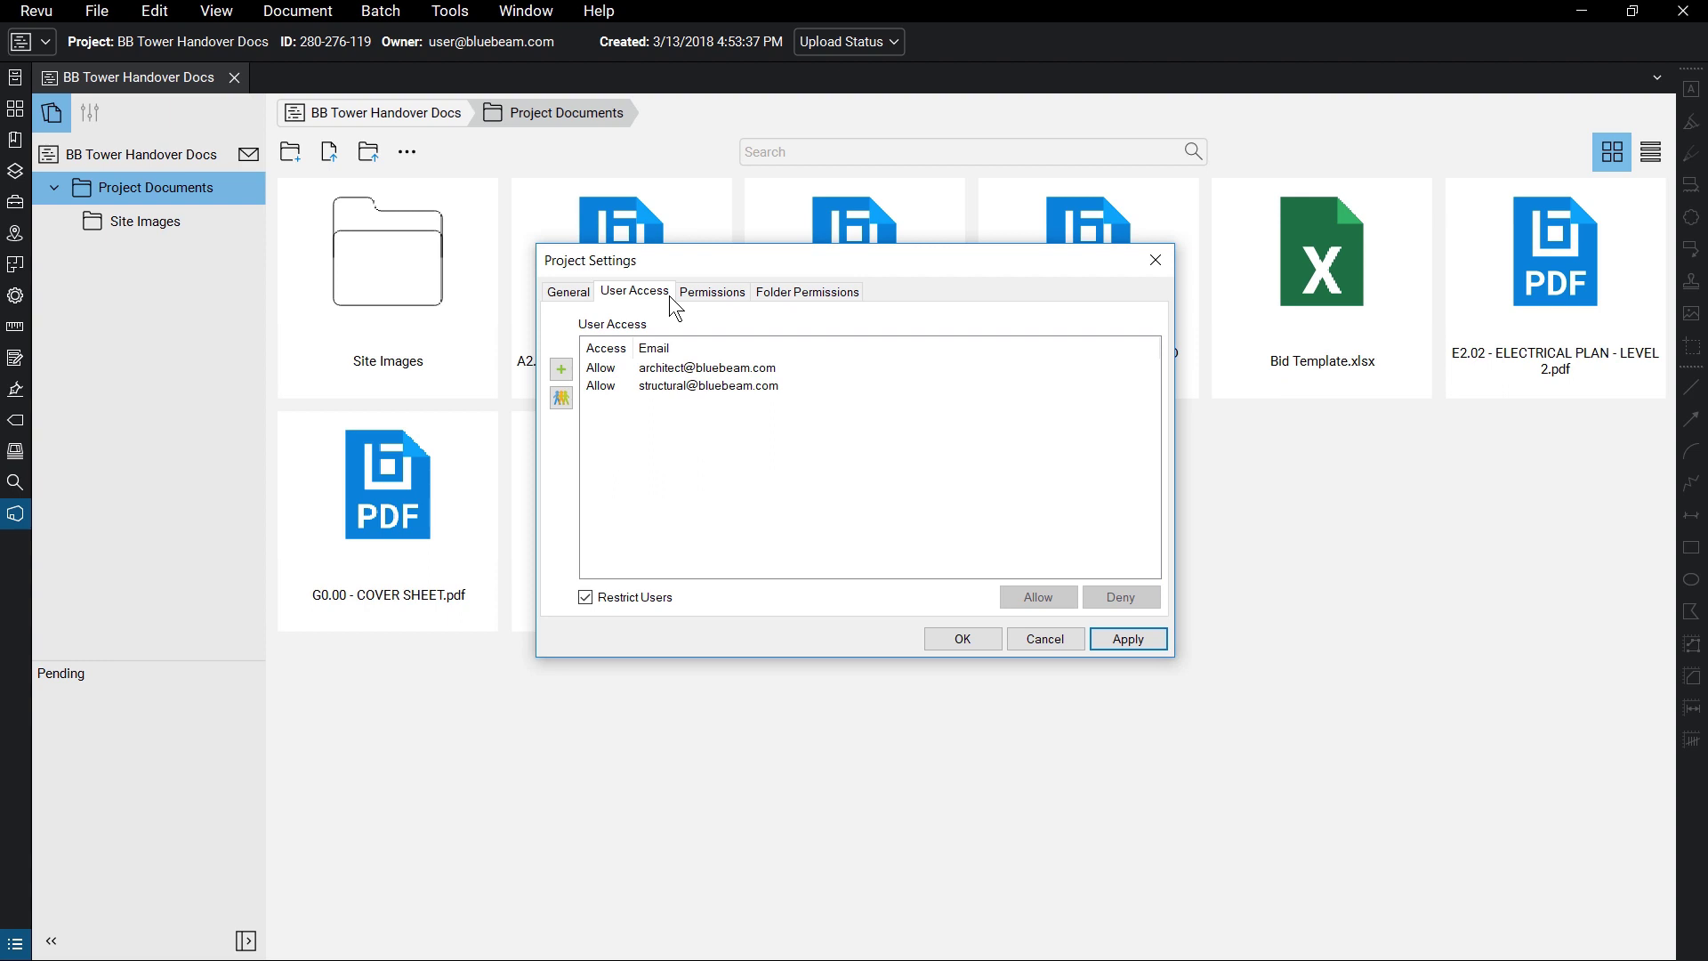
pyautogui.click(783, 367)
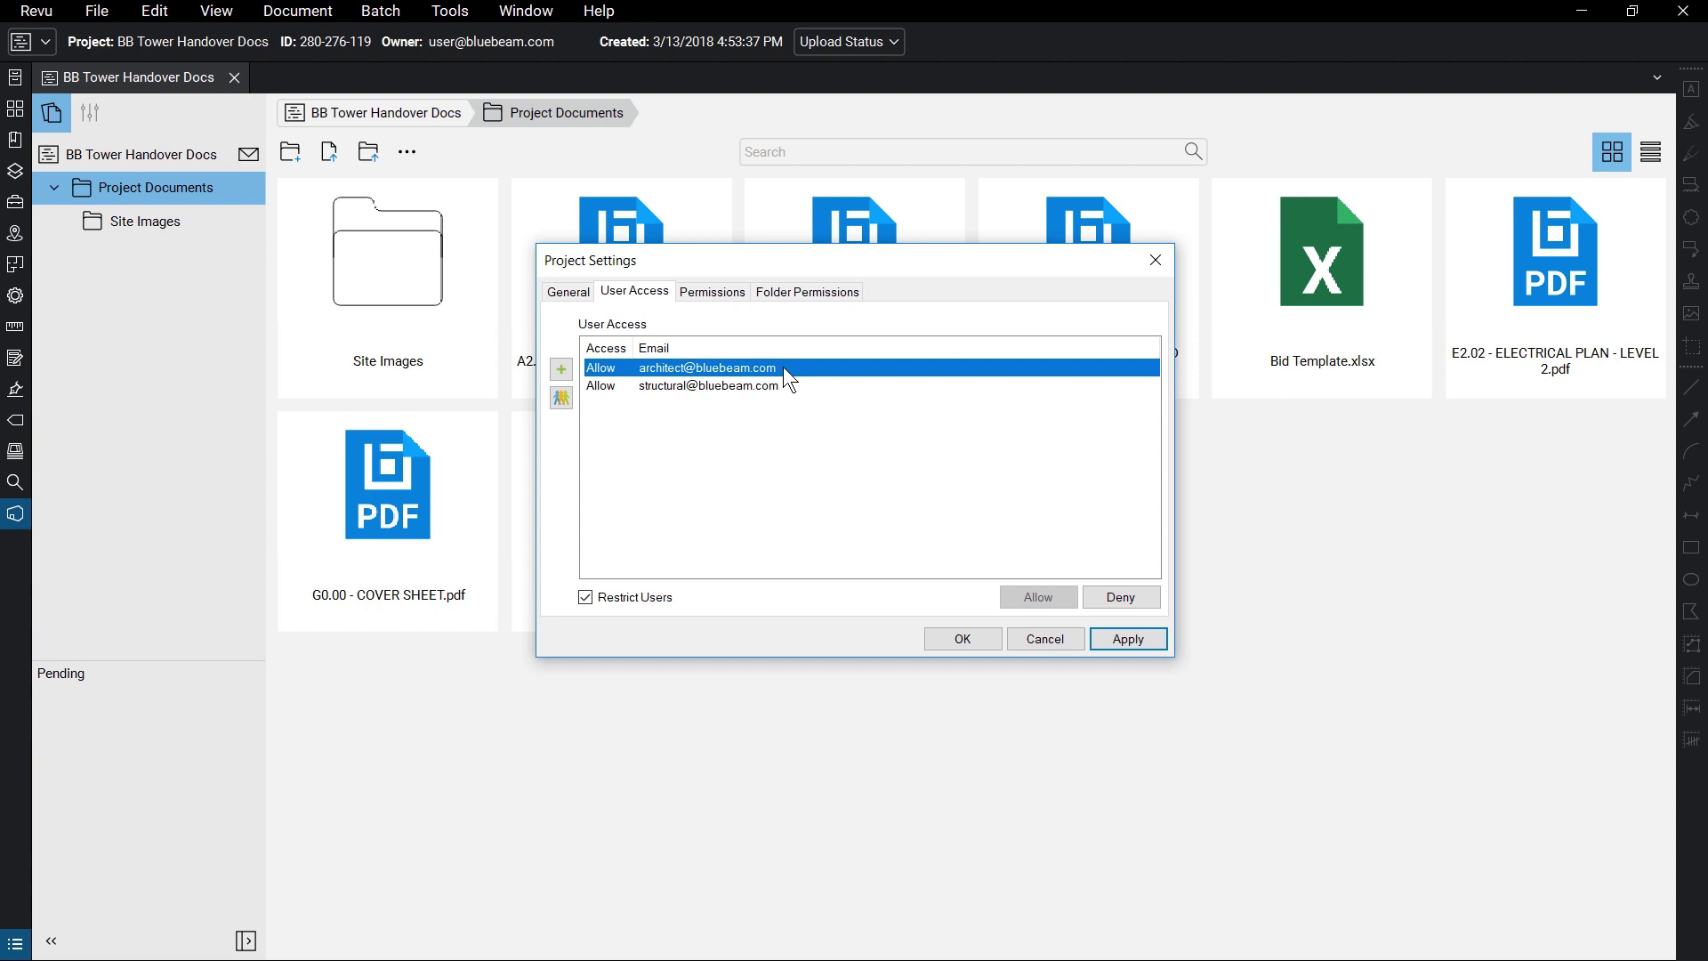
pyautogui.click(747, 292)
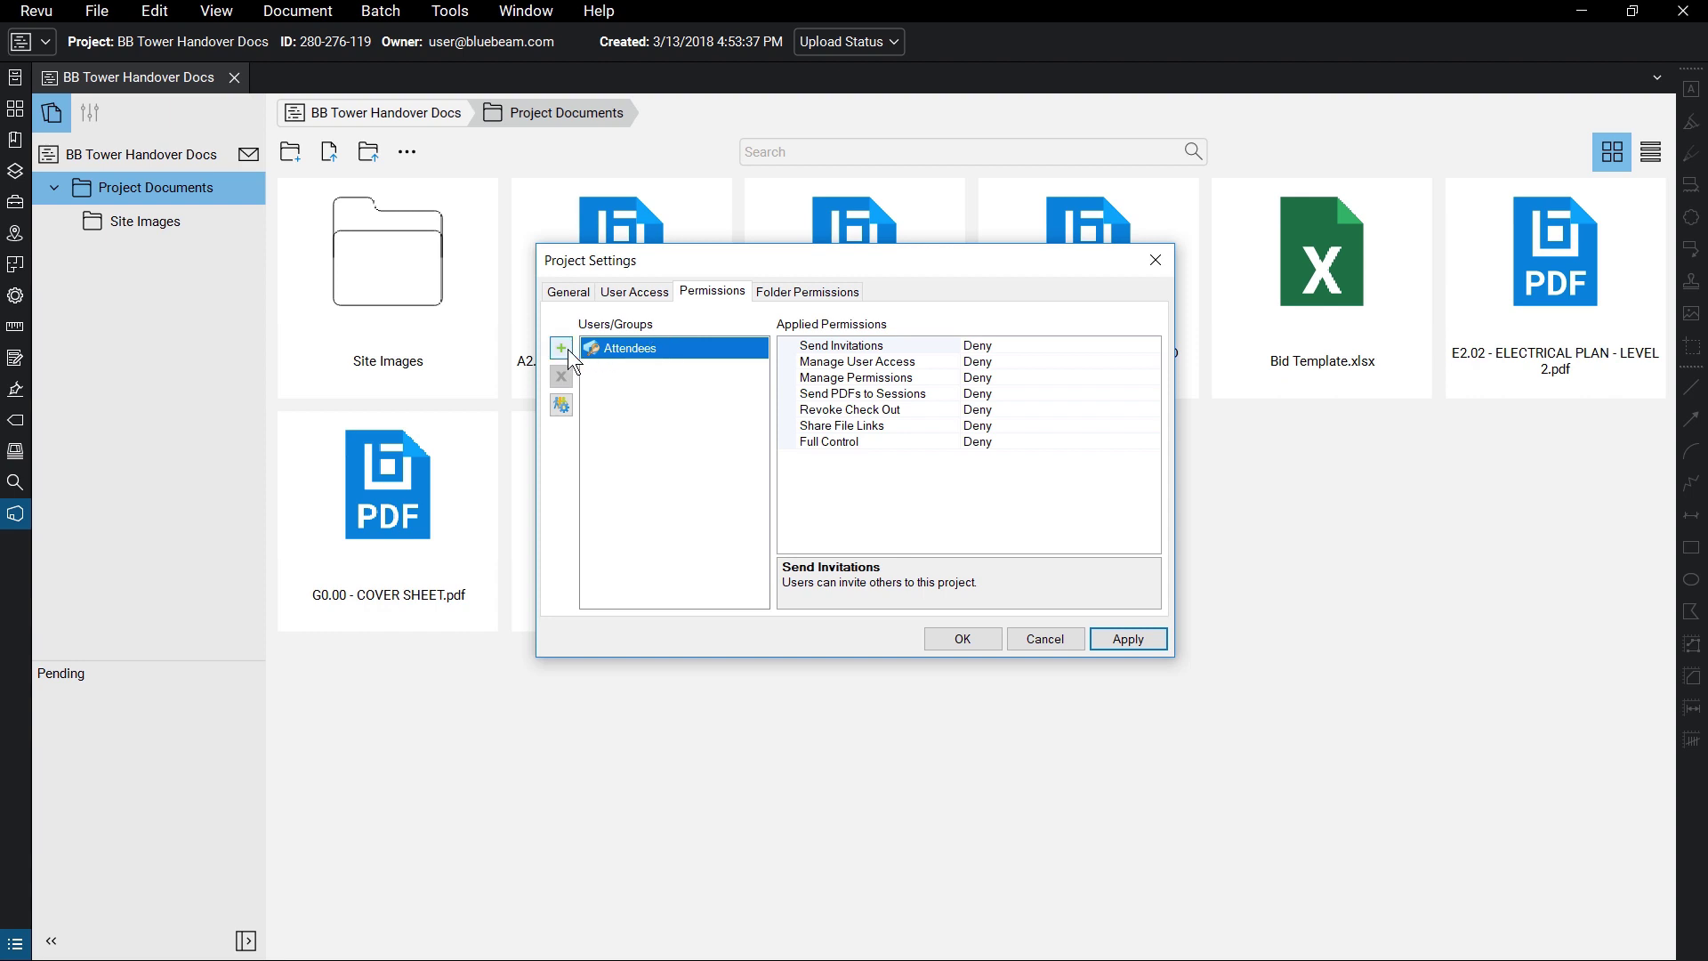
# - Create a new user group named 'Owners'
pyautogui.click(563, 406)
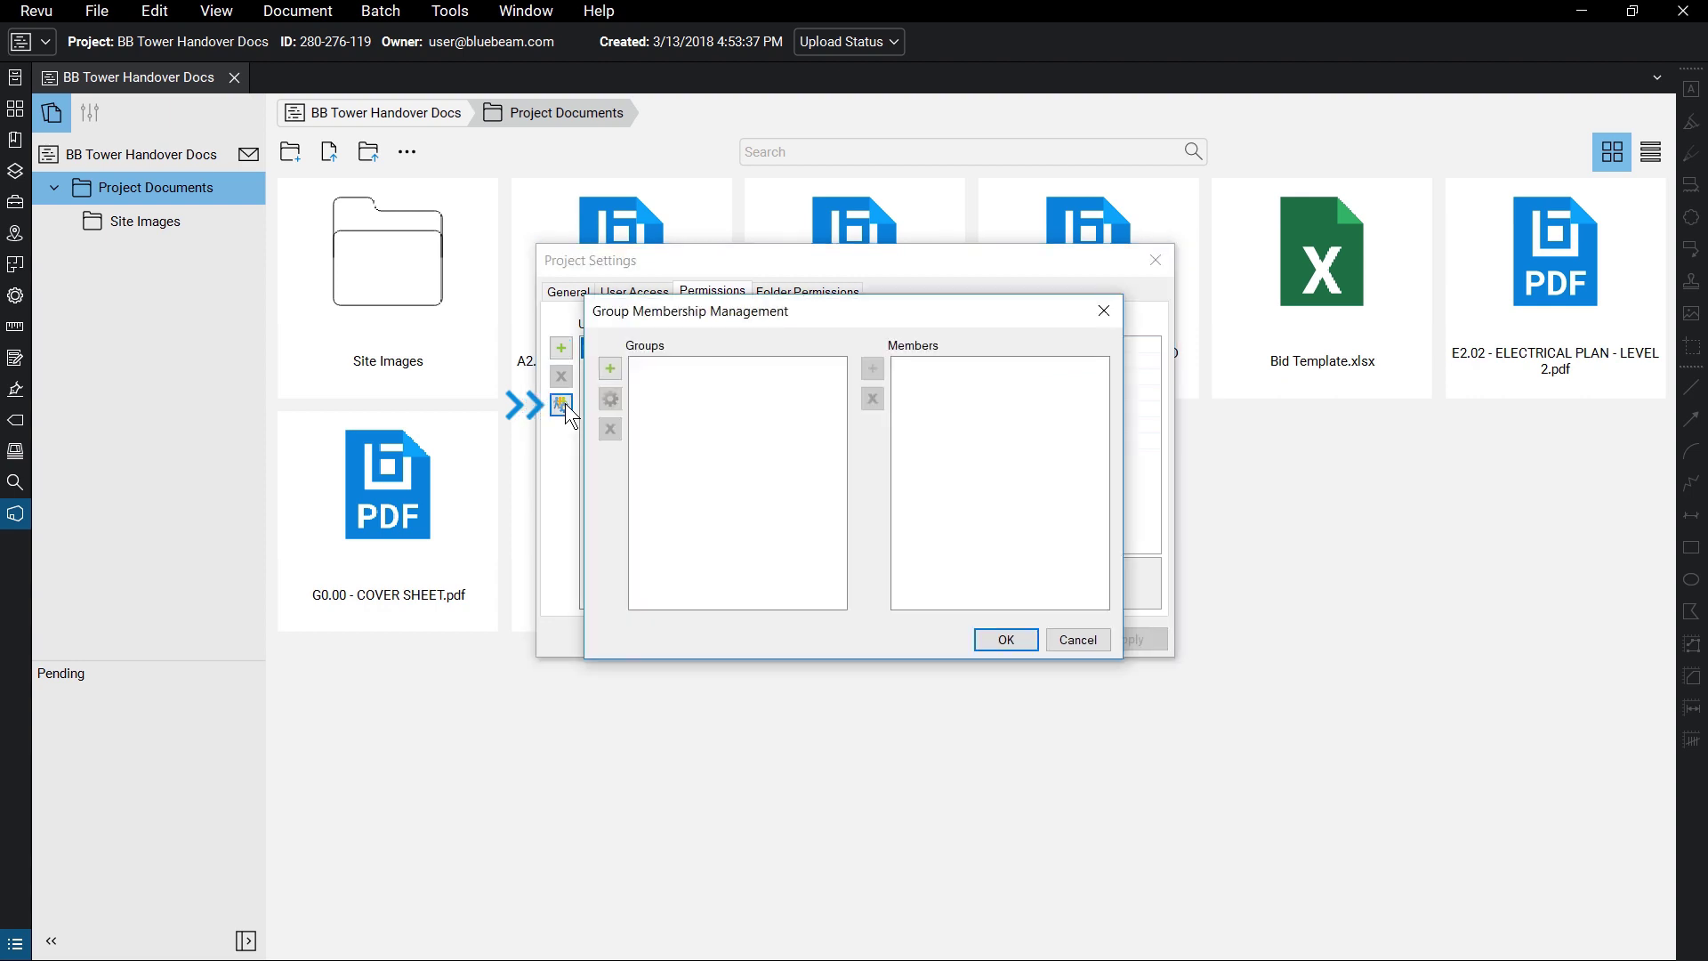
pyautogui.click(615, 374)
pyautogui.write('Owners')
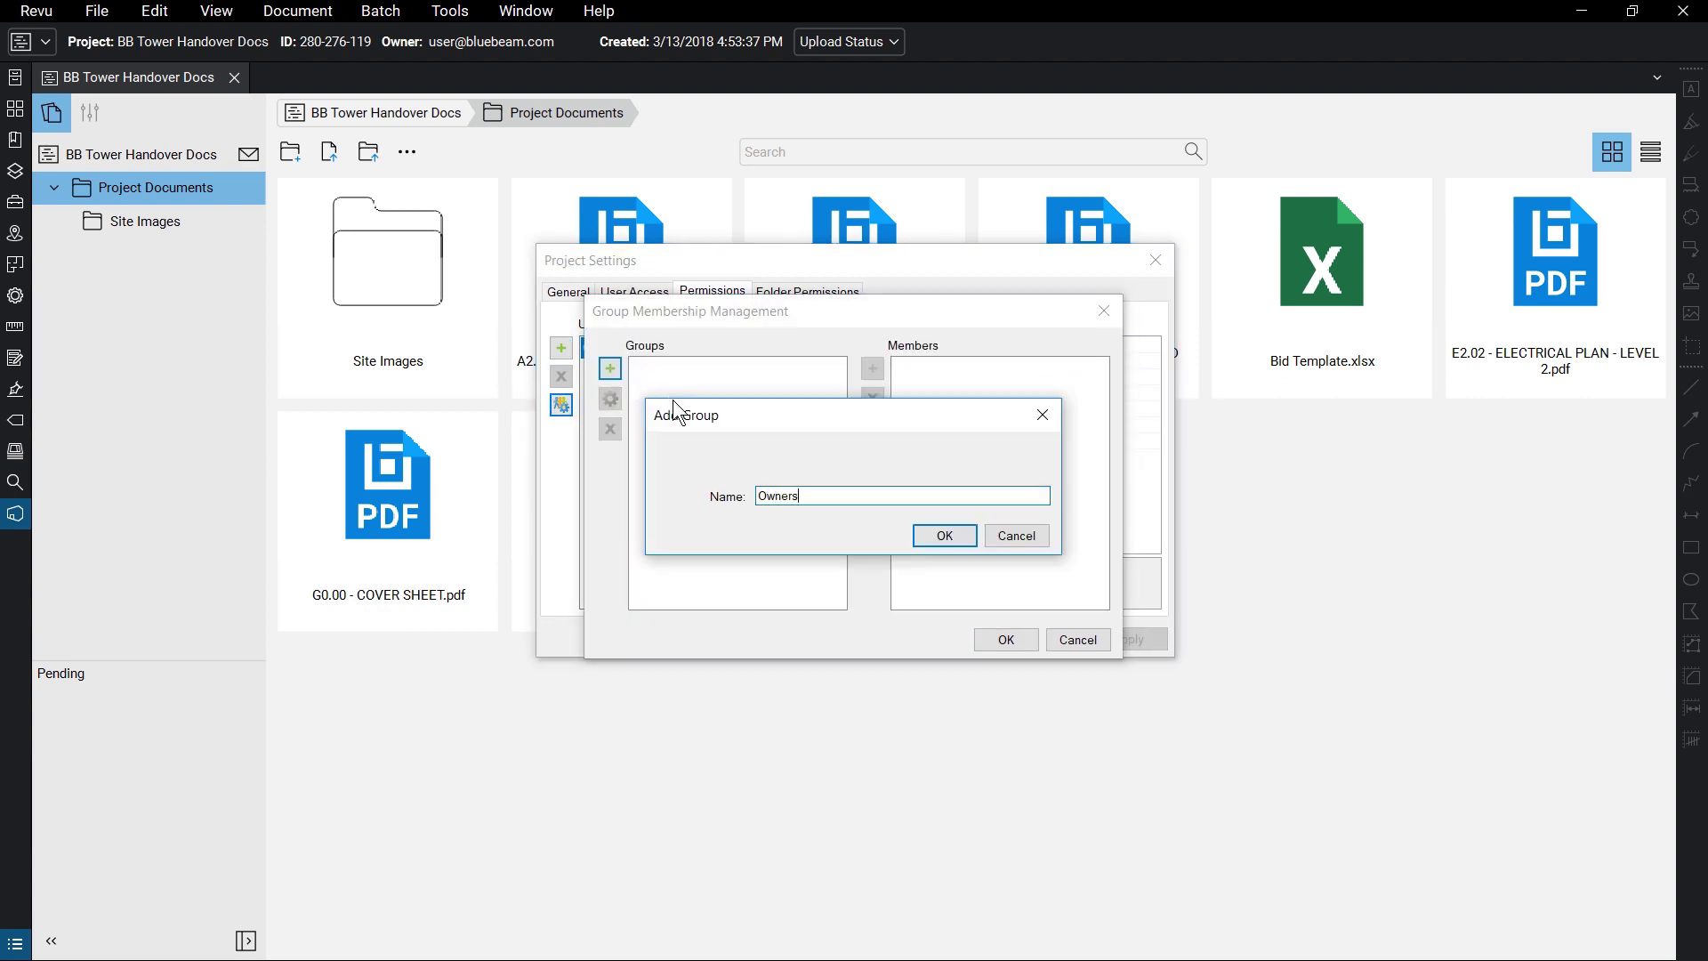
pyautogui.click(957, 532)
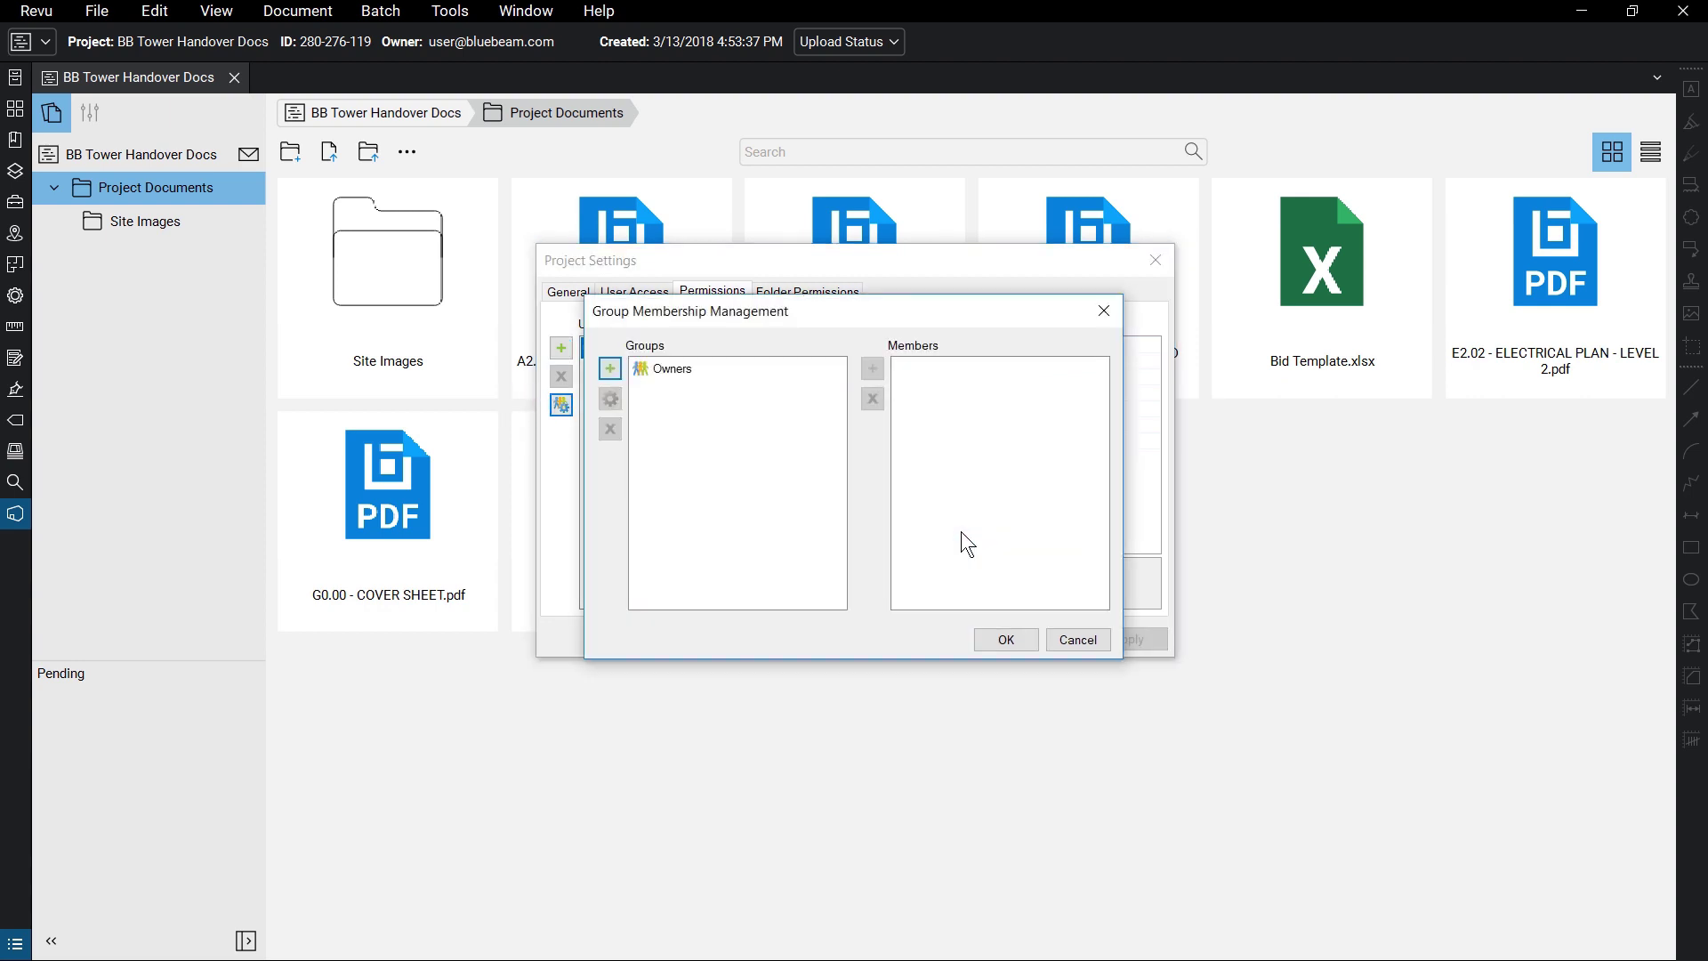
pyautogui.click(1023, 638)
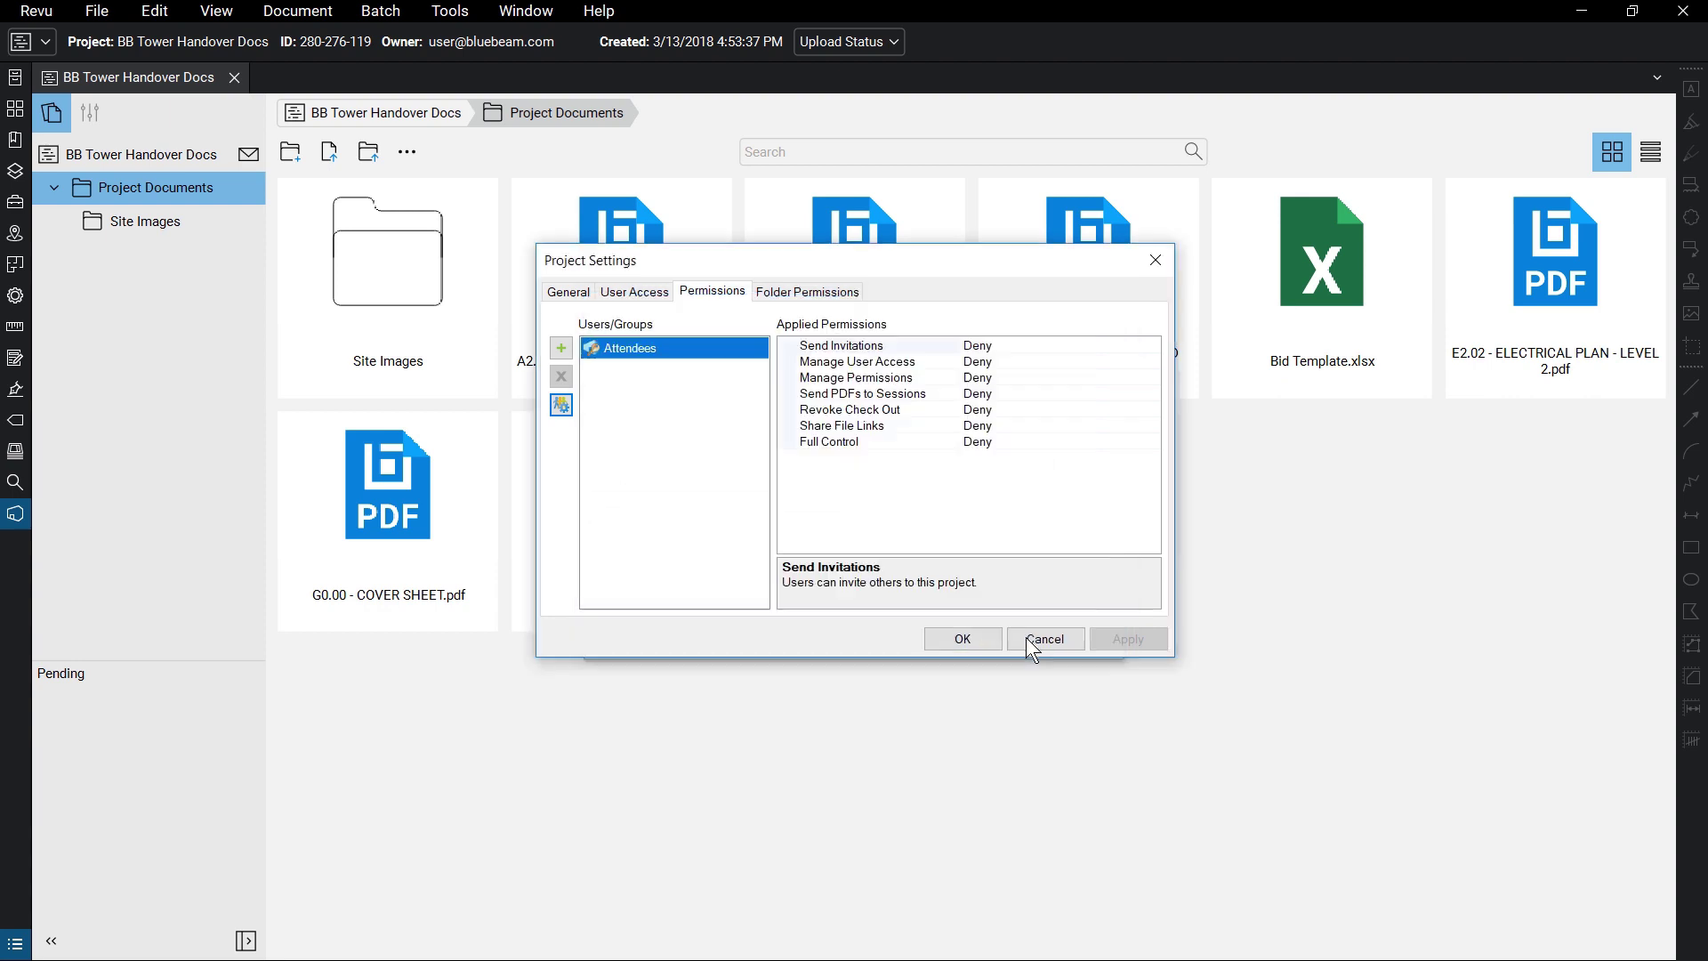
# - Add the Owners group to permissions with Send Invitations set to Allow, and apply
pyautogui.click(561, 348)
pyautogui.click(749, 365)
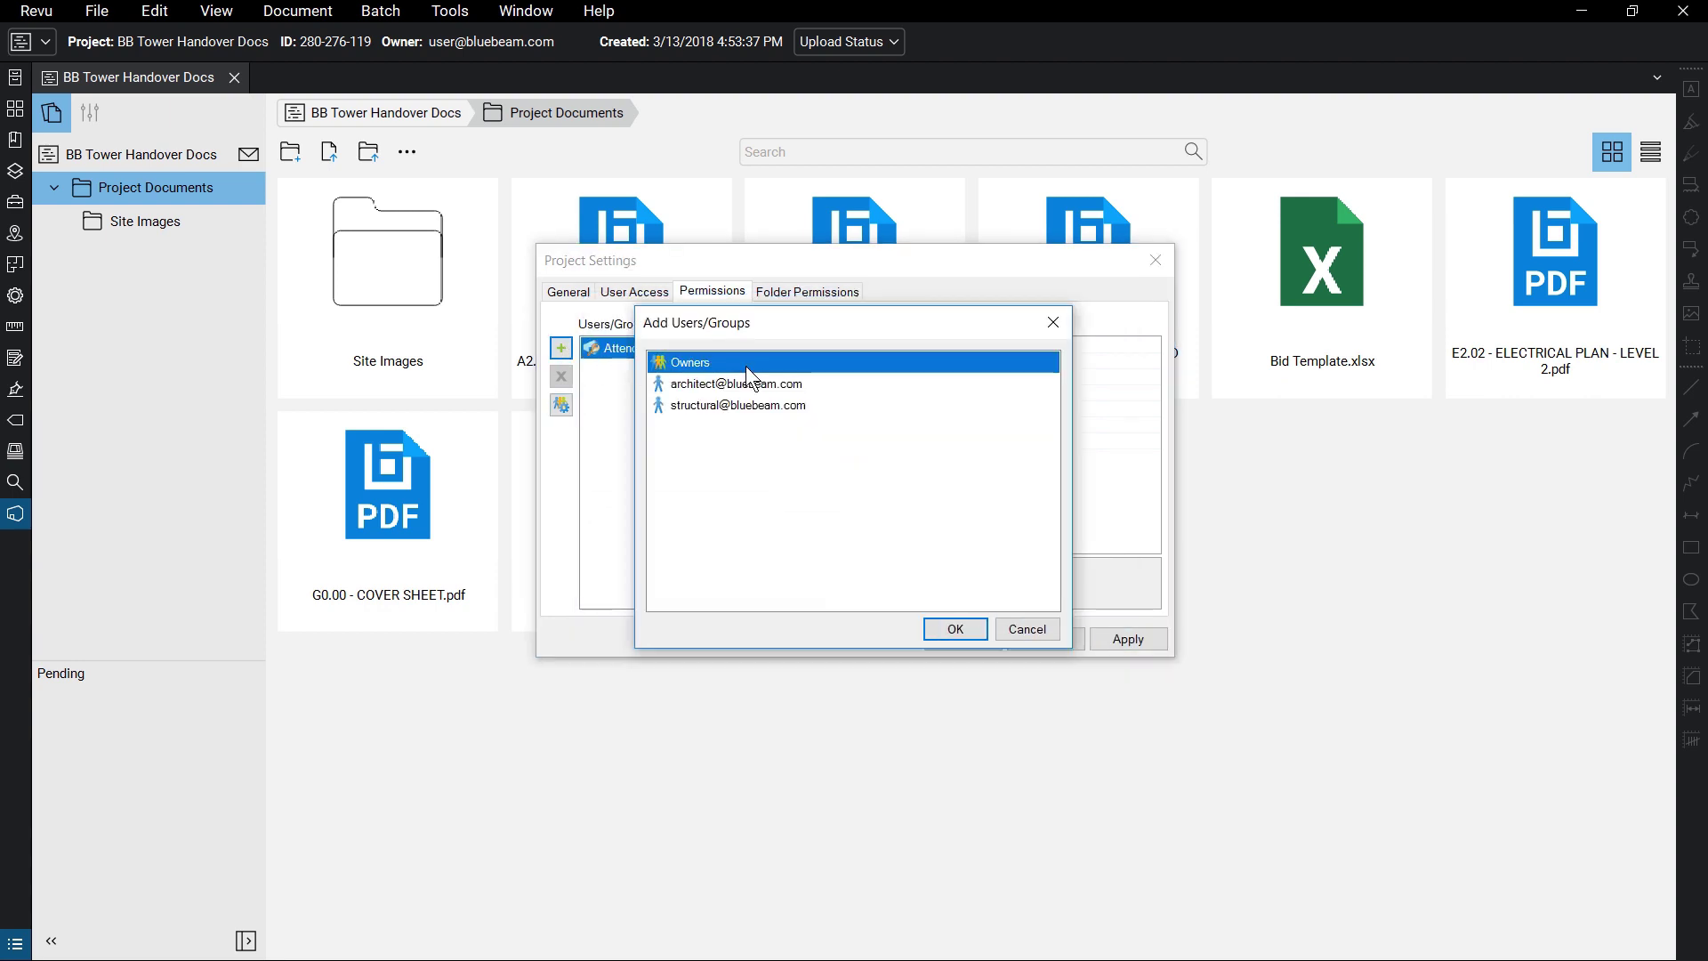
pyautogui.click(954, 629)
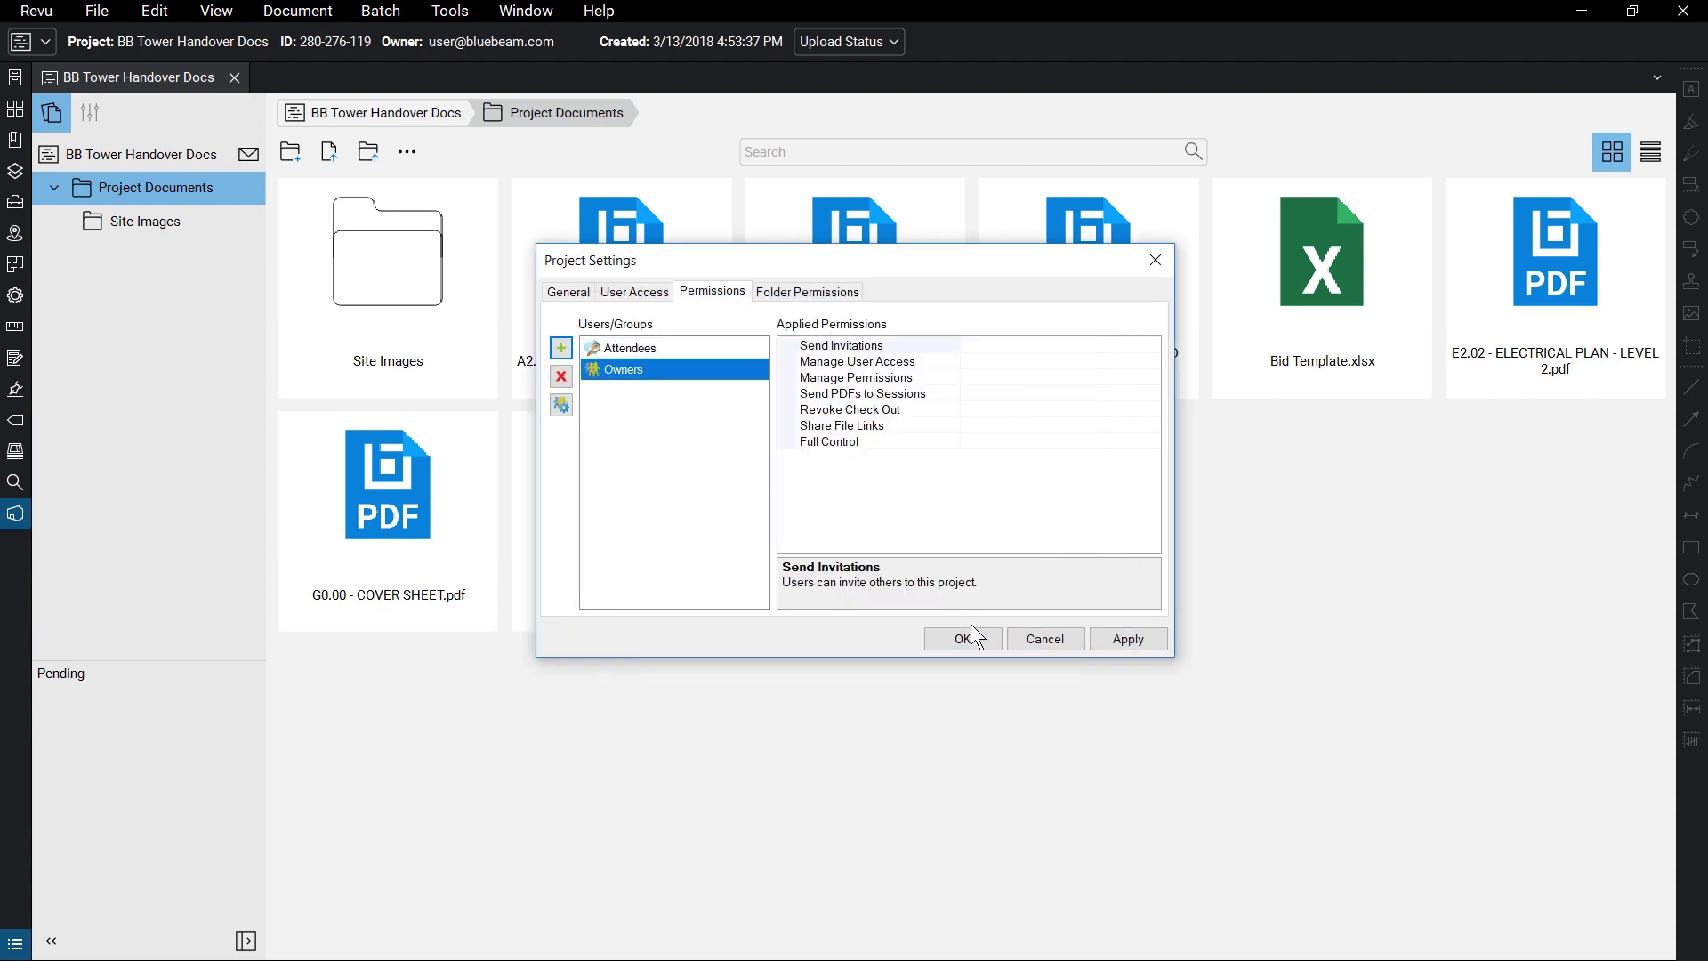
pyautogui.click(1142, 345)
pyautogui.click(1150, 346)
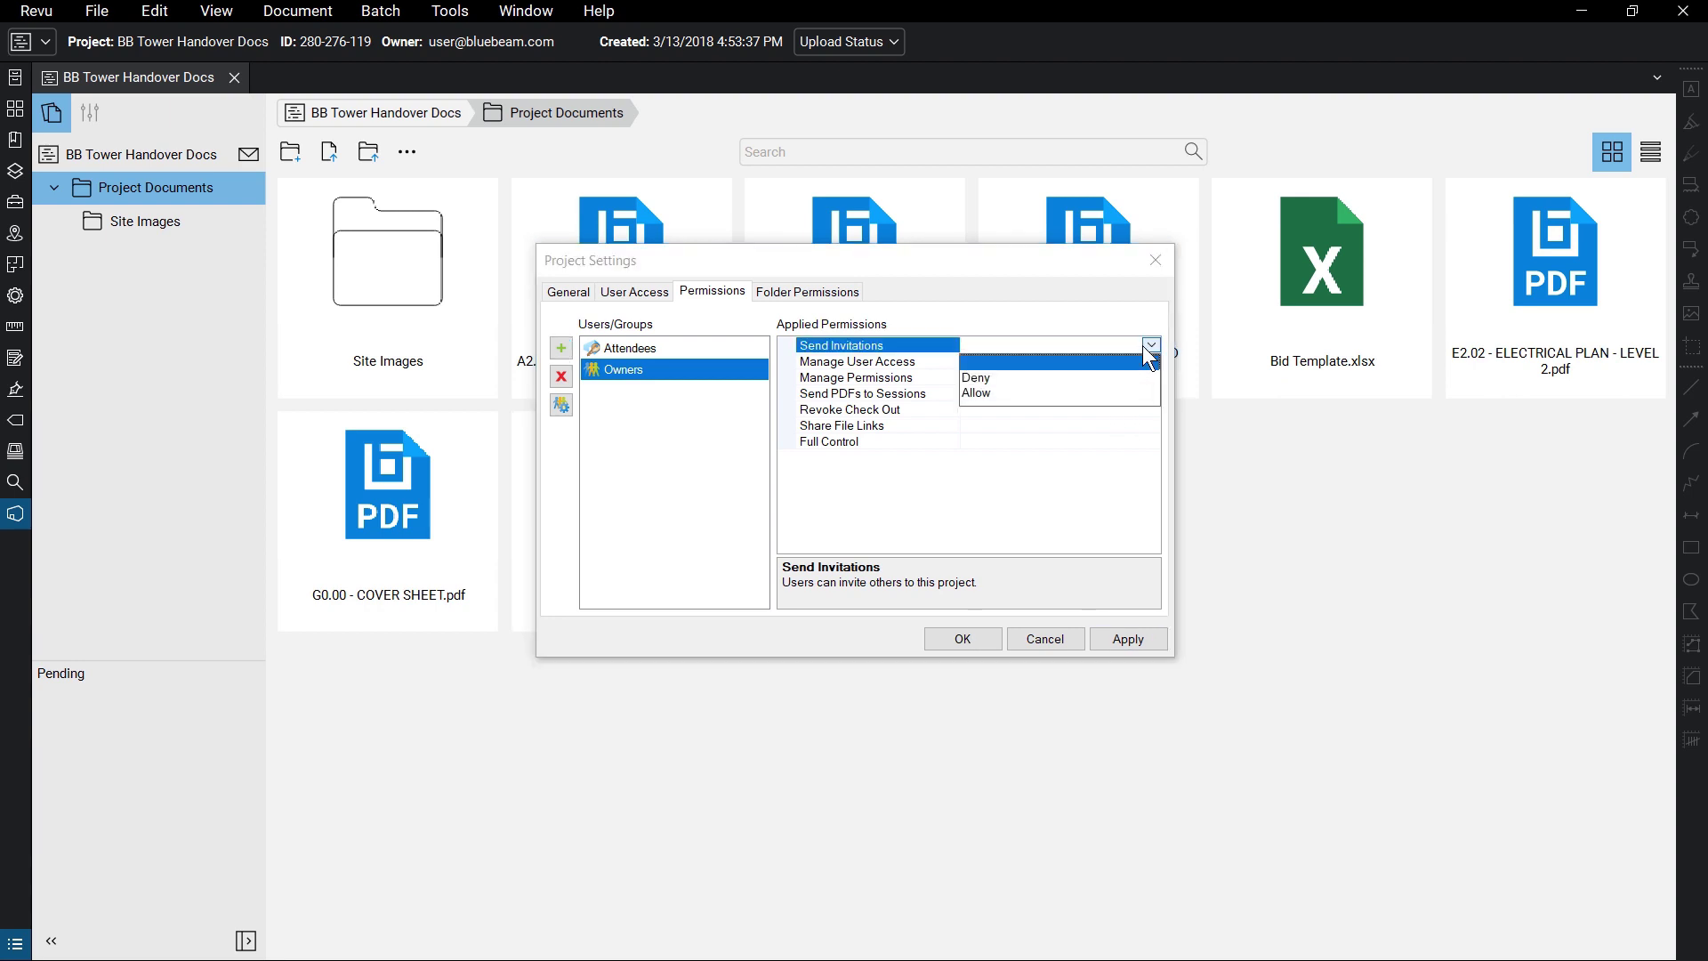
pyautogui.click(1141, 392)
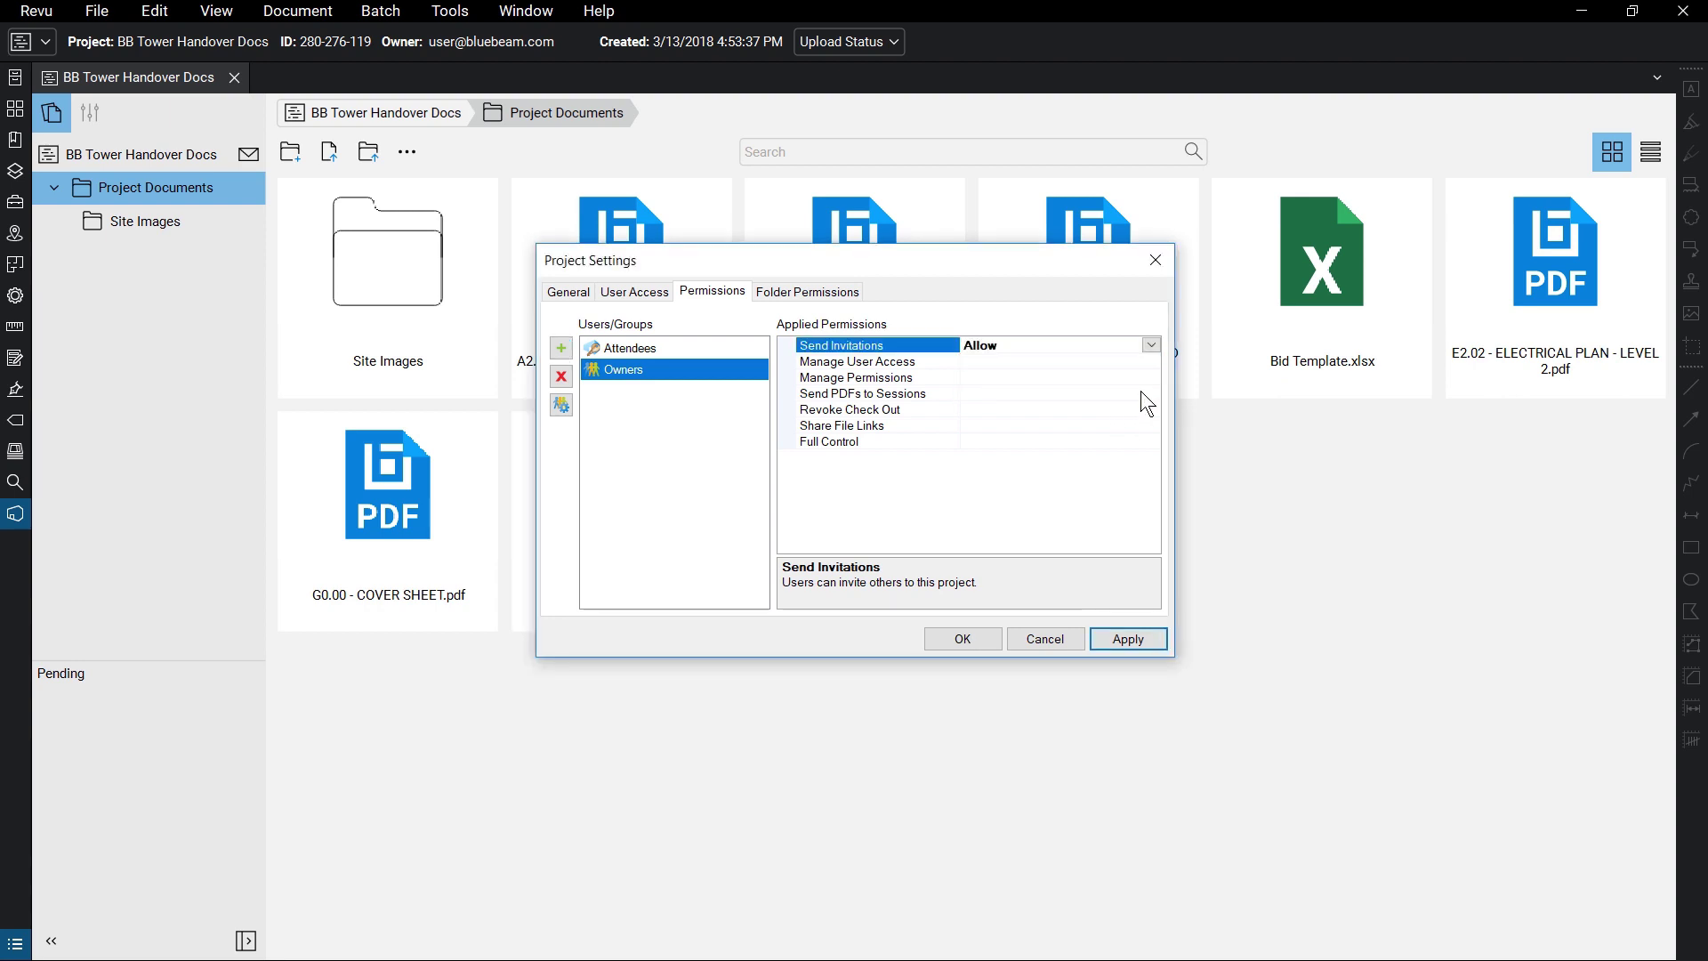
pyautogui.click(1150, 635)
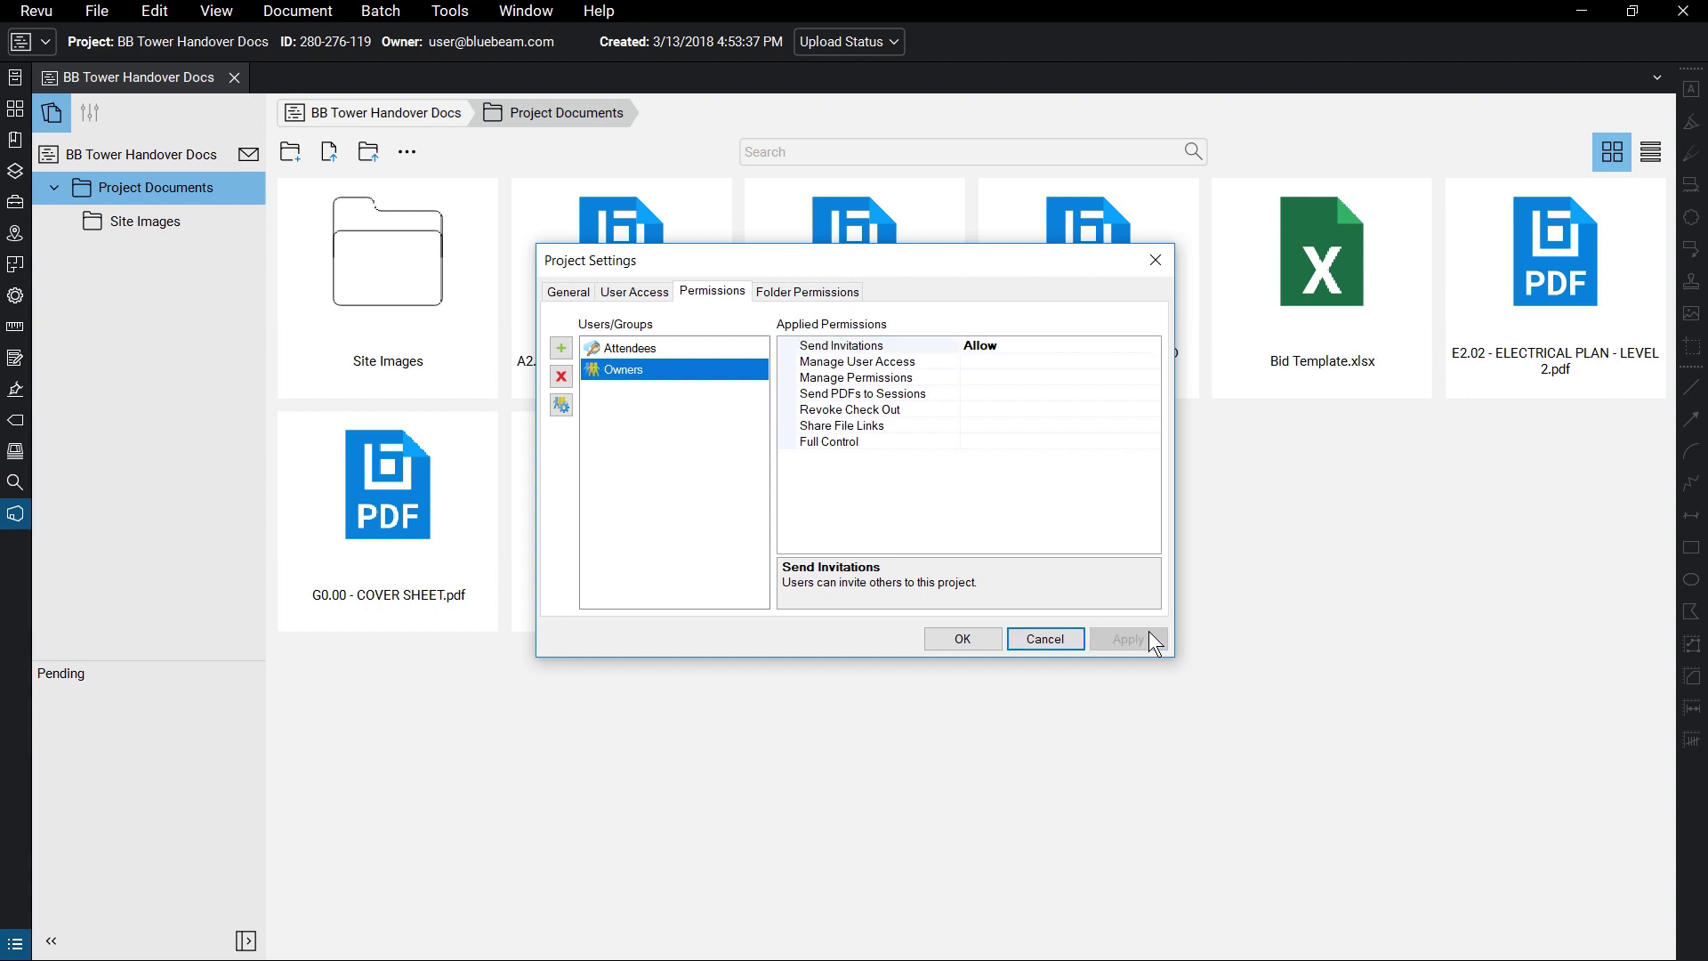
# - Review Attendees' Read access on Project Root, close the settings, and select Bid Template.xlsx
pyautogui.click(860, 293)
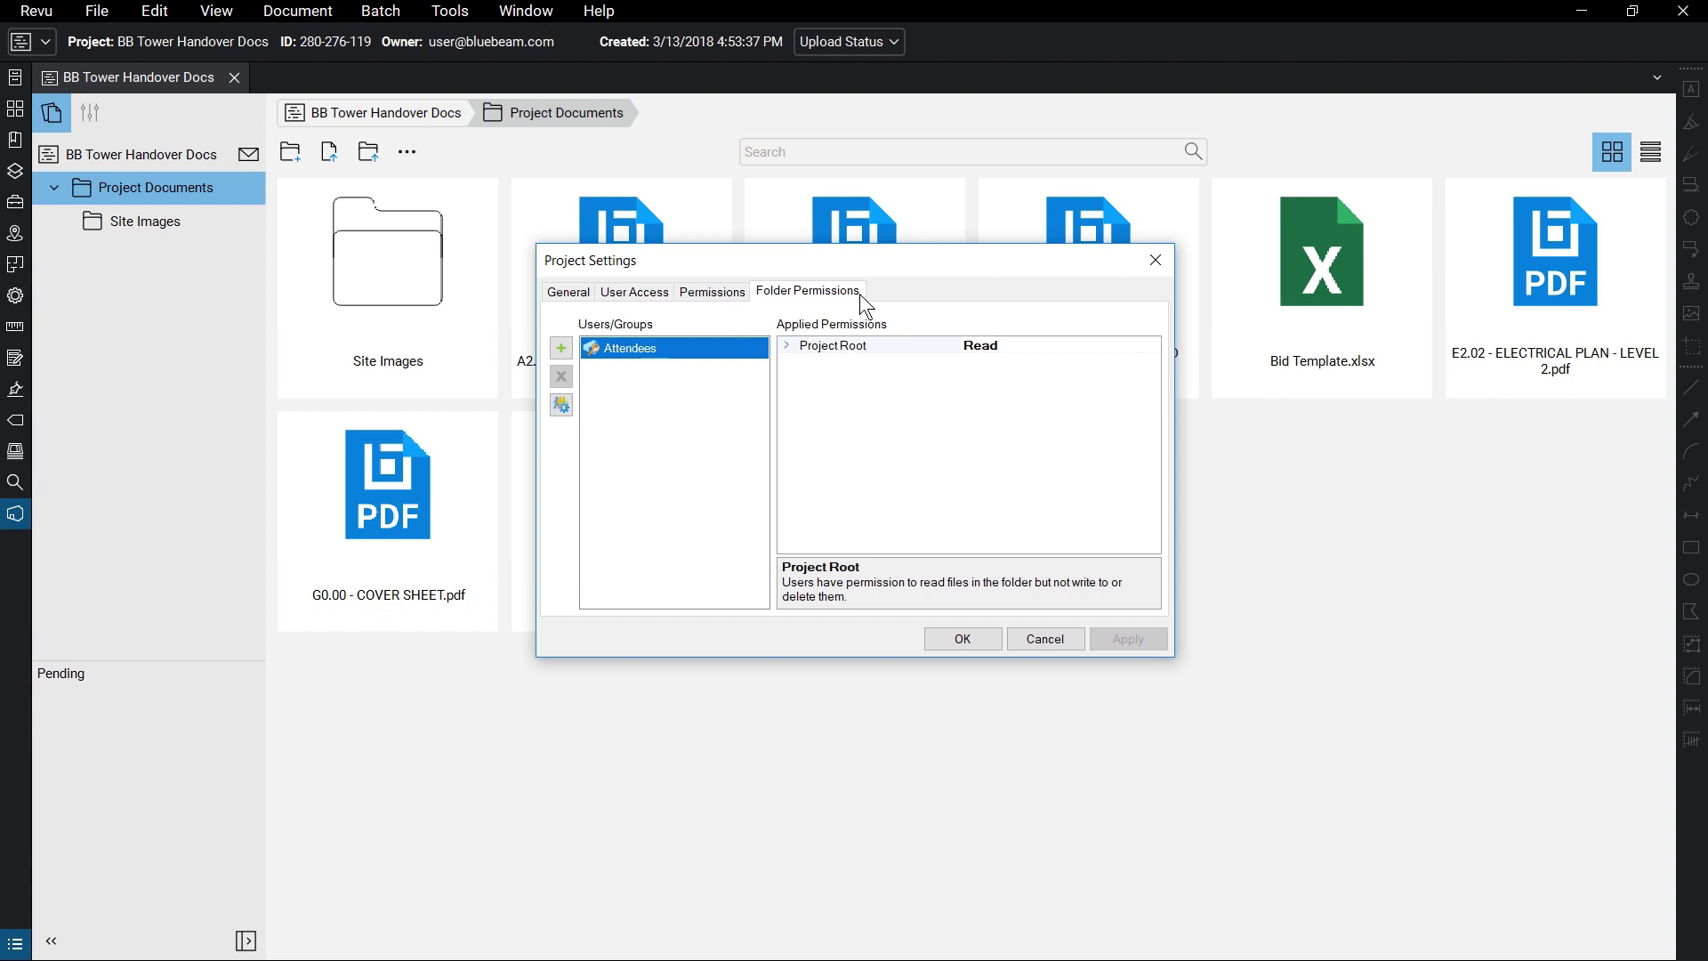
pyautogui.click(980, 639)
pyautogui.click(1390, 309)
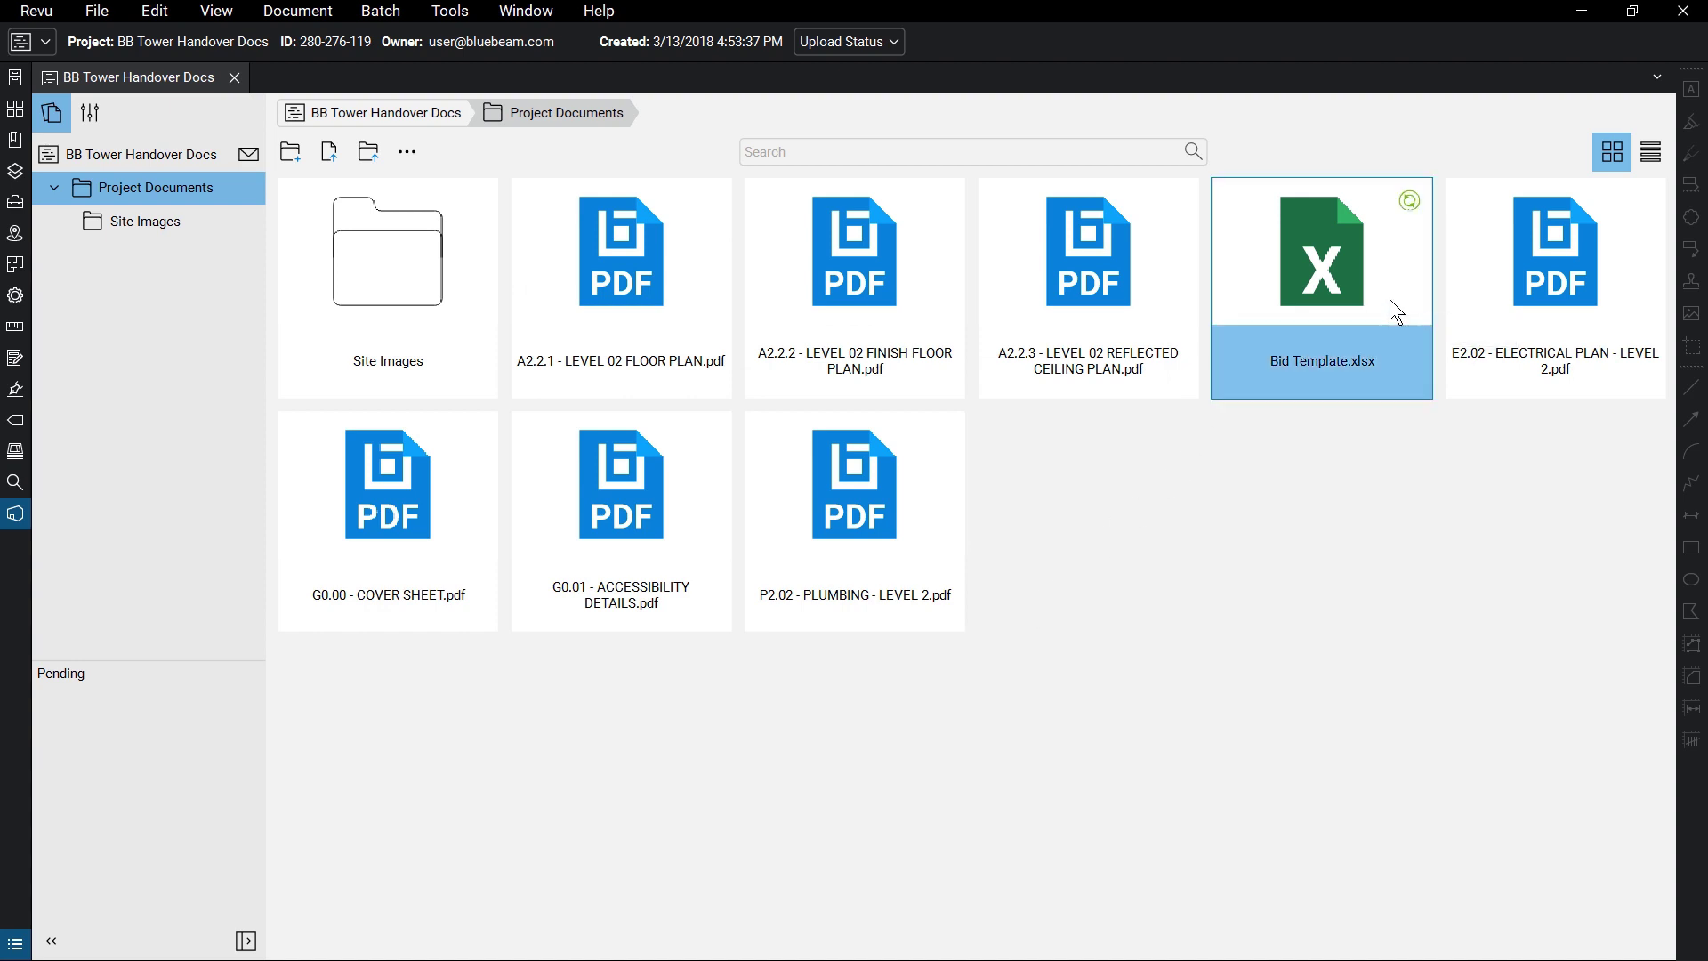
# - Preview Bid Template.xlsx read-only in Excel, then open the A2.2.2 finish floor plan
pyautogui.doubleClick(1390, 299)
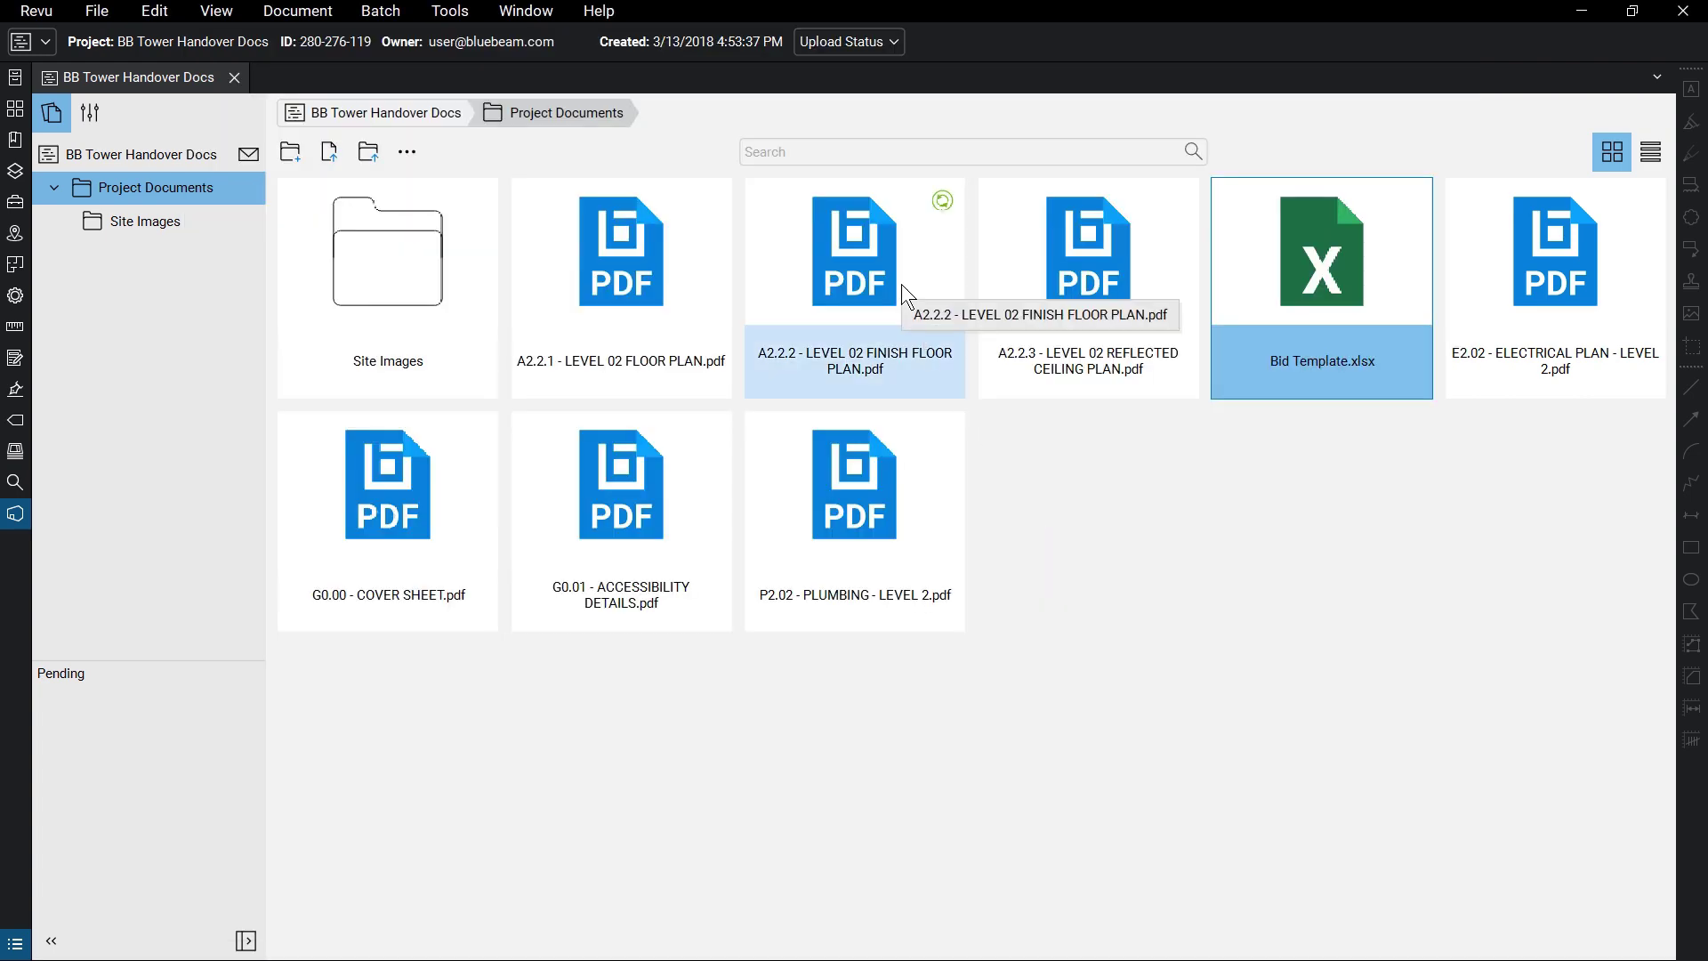
pyautogui.doubleClick(900, 286)
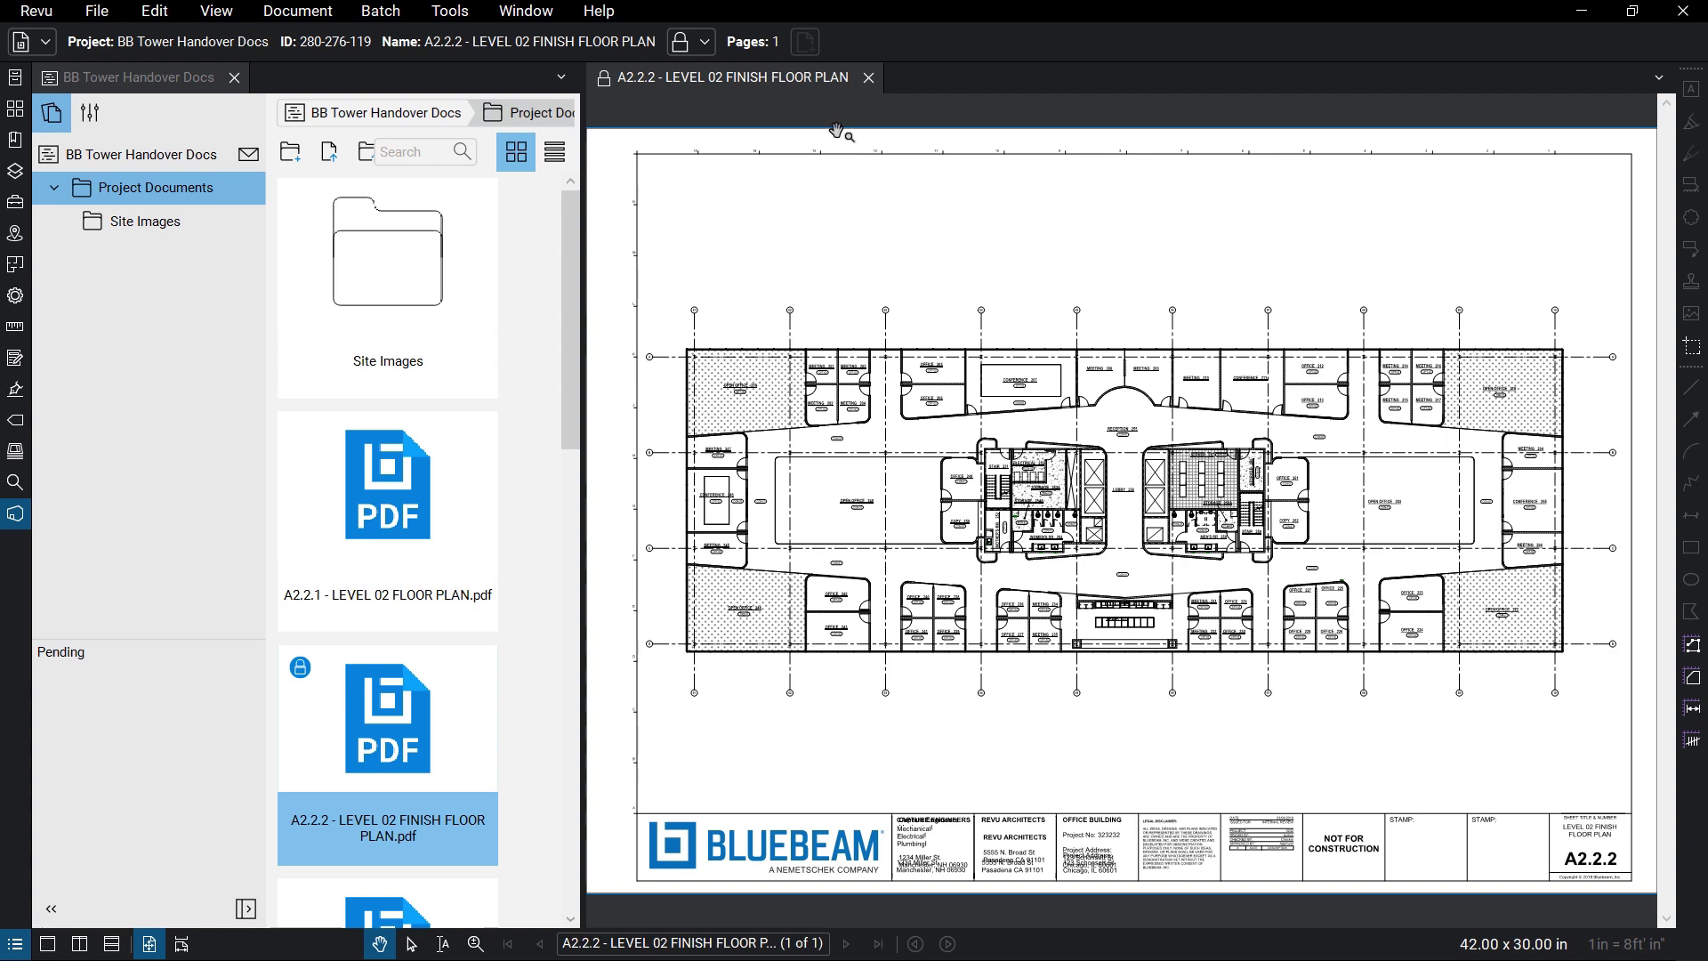
# - Check out the A2.2.2 floor plan and draw a red revision cloud around OFFICE 242
pyautogui.rightClick(830, 74)
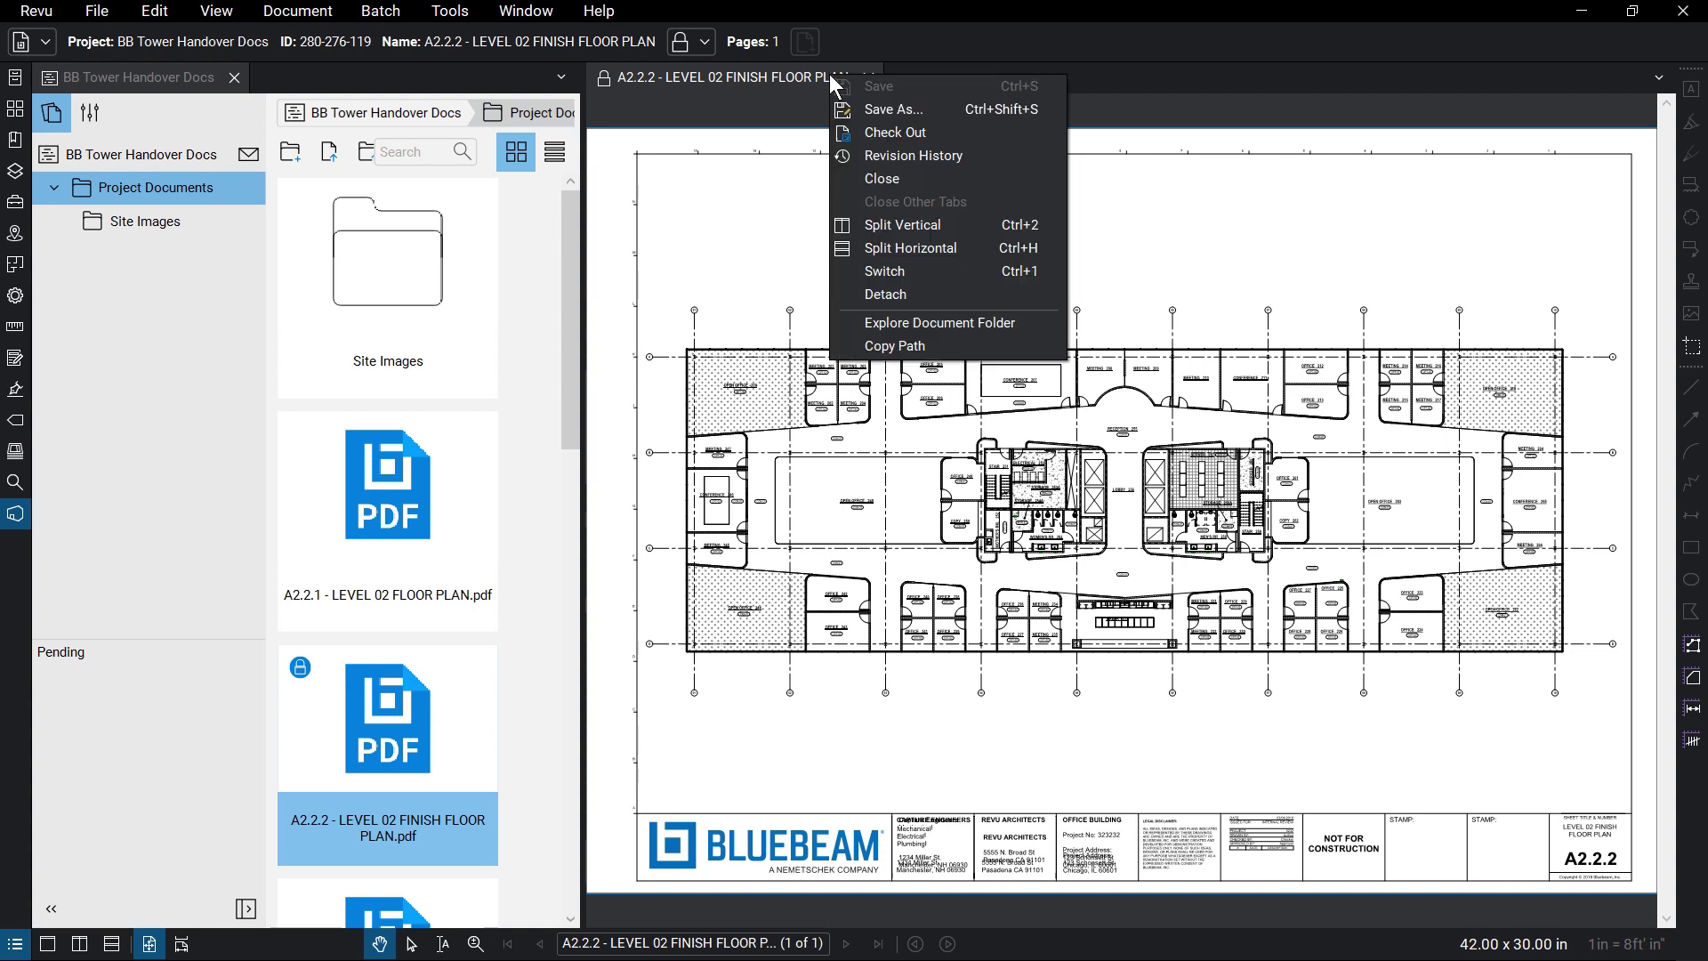
pyautogui.click(937, 131)
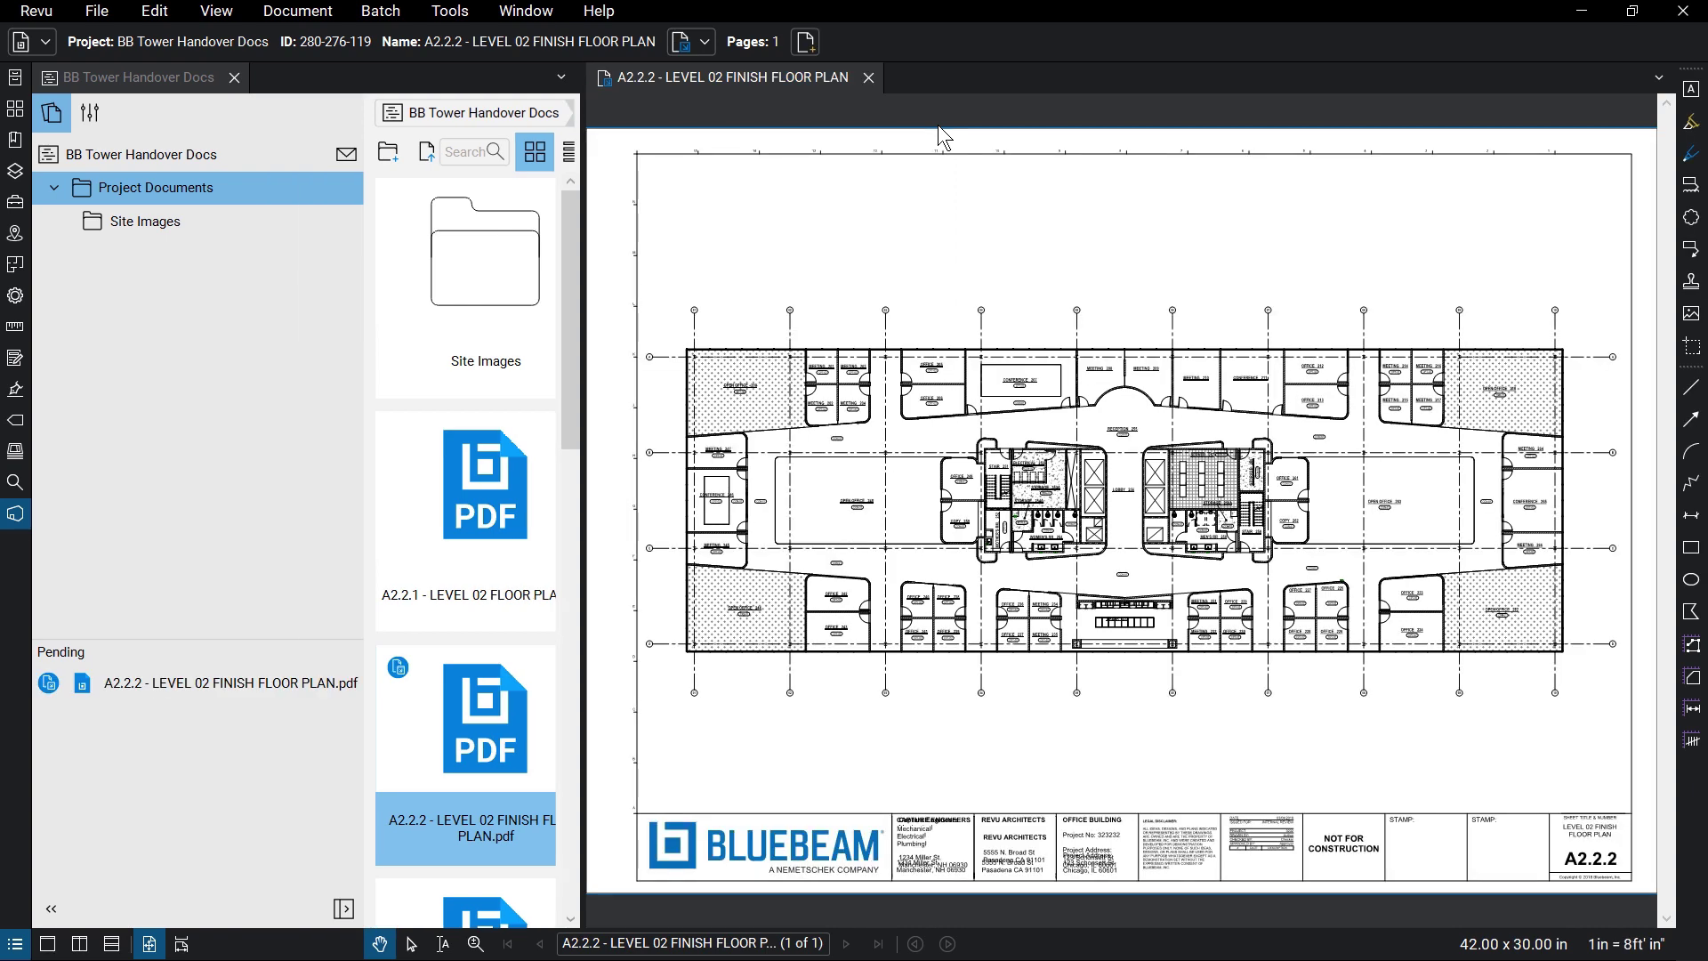
pyautogui.scroll(8, 839, 495)
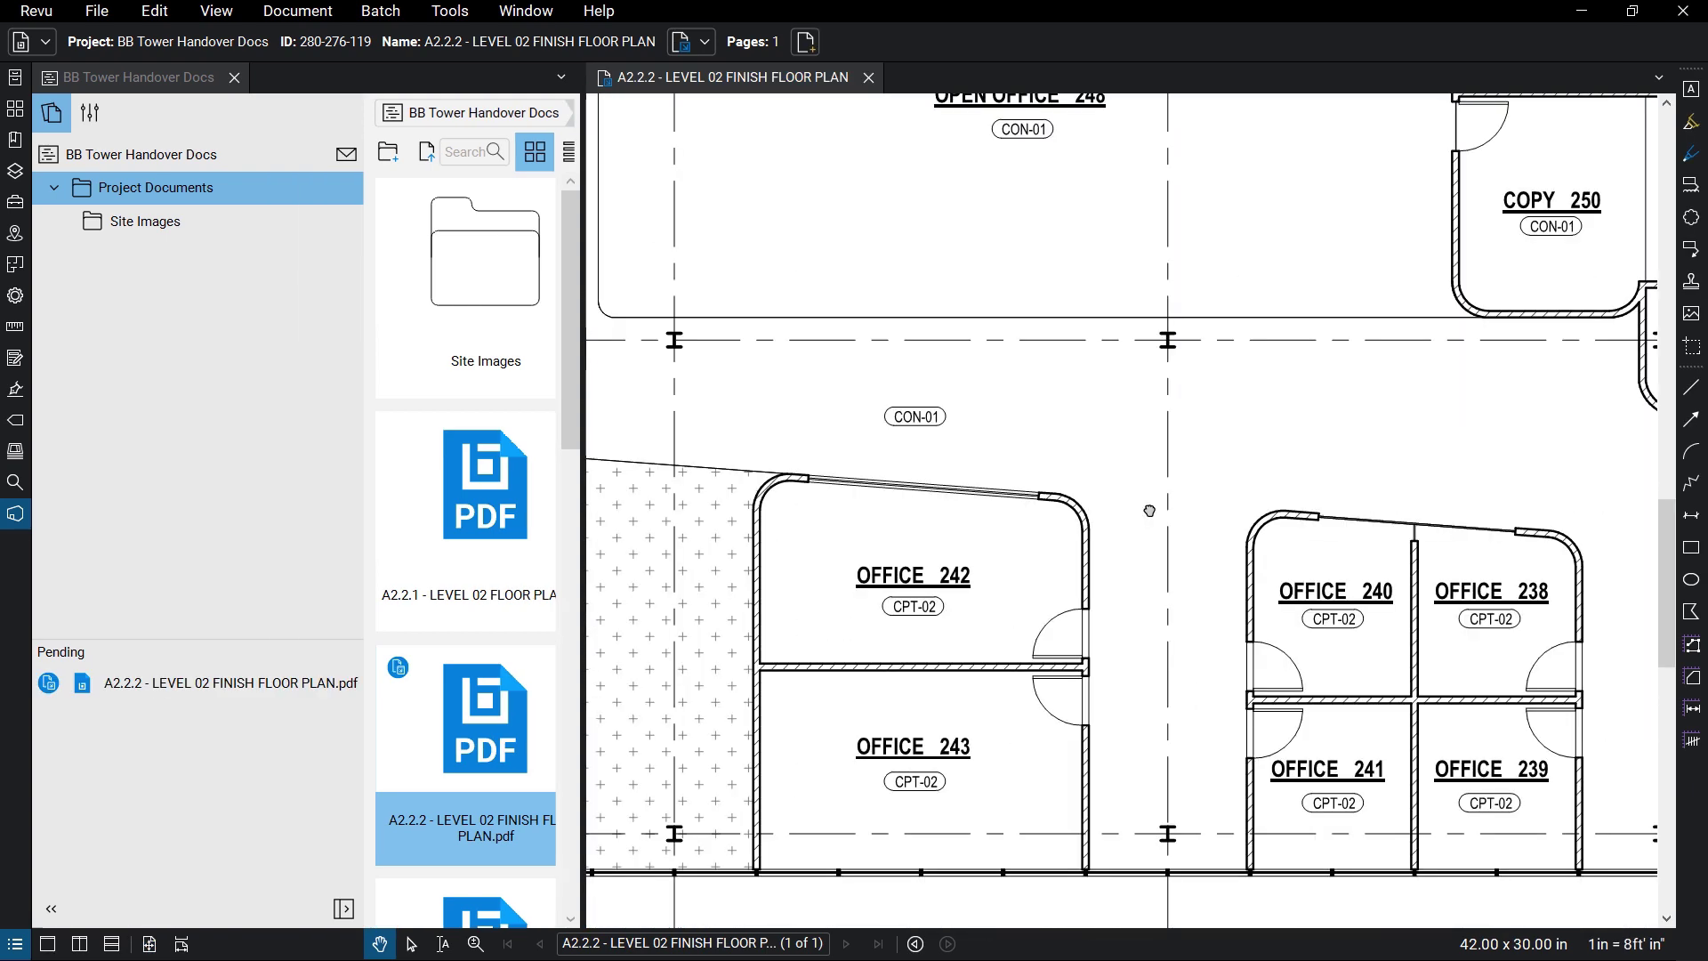
pyautogui.press('c')
pyautogui.moveTo(741, 471)
pyautogui.mouseDown()
pyautogui.moveTo(1068, 639)
pyautogui.moveTo(1102, 681)
pyautogui.mouseUp()
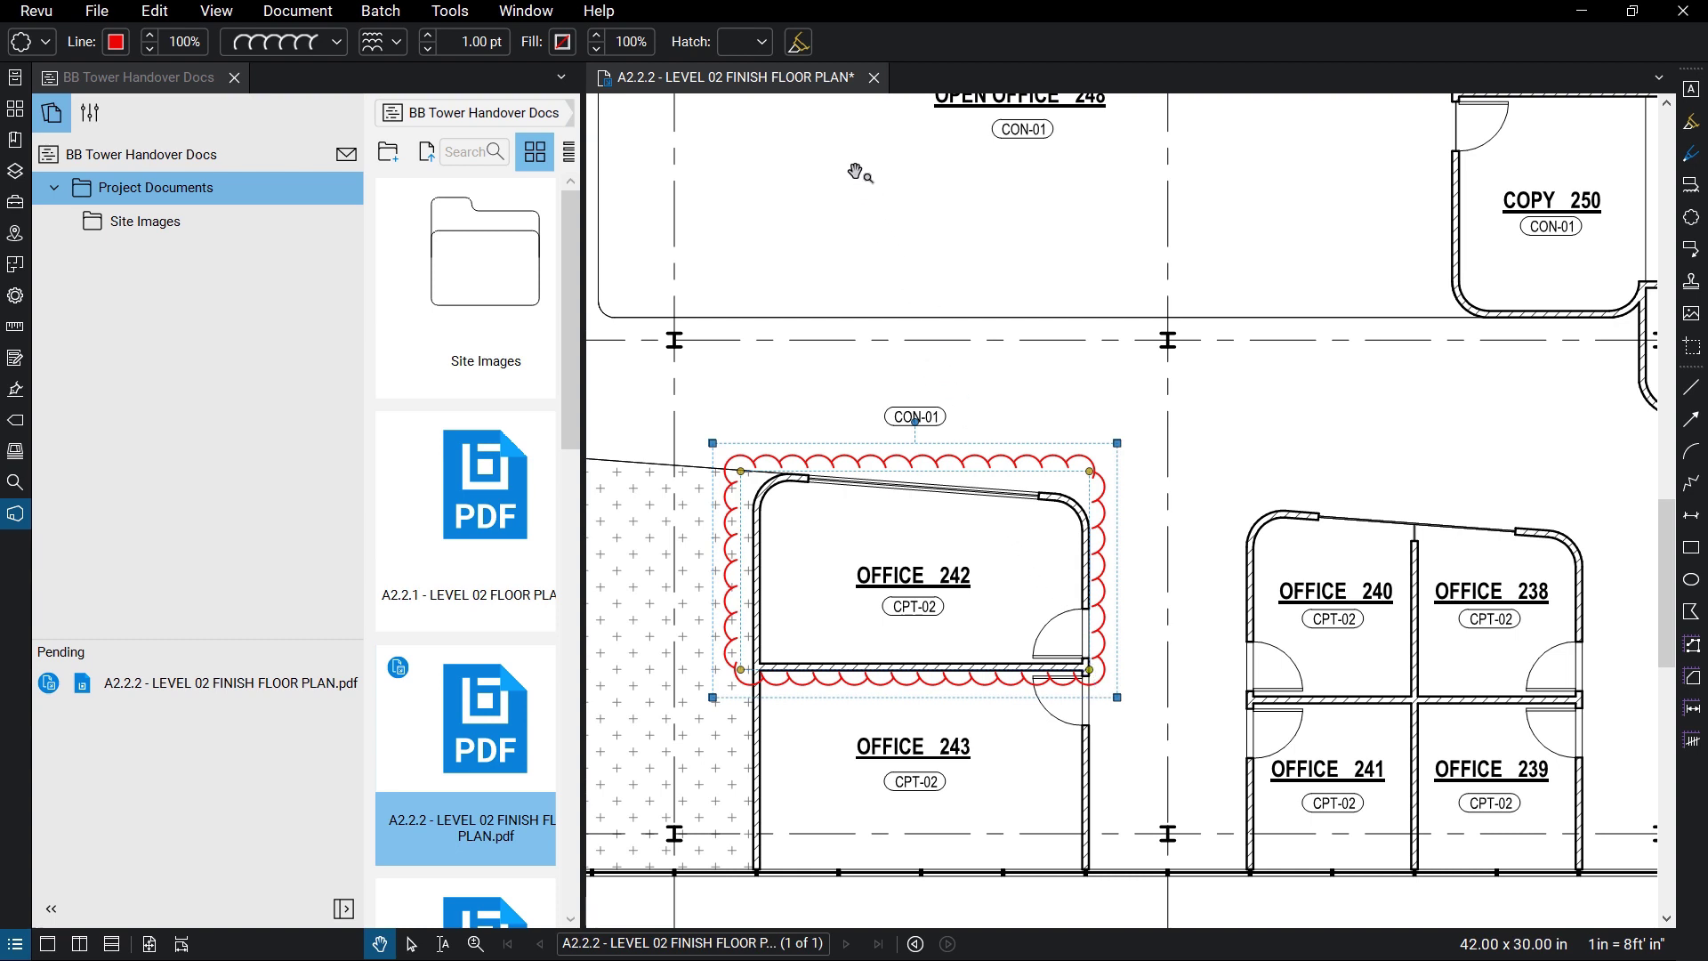
# - Check the floor plan in with the comment 'Clouded Office 242', after cancelling a first attempt
pyautogui.rightClick(841, 86)
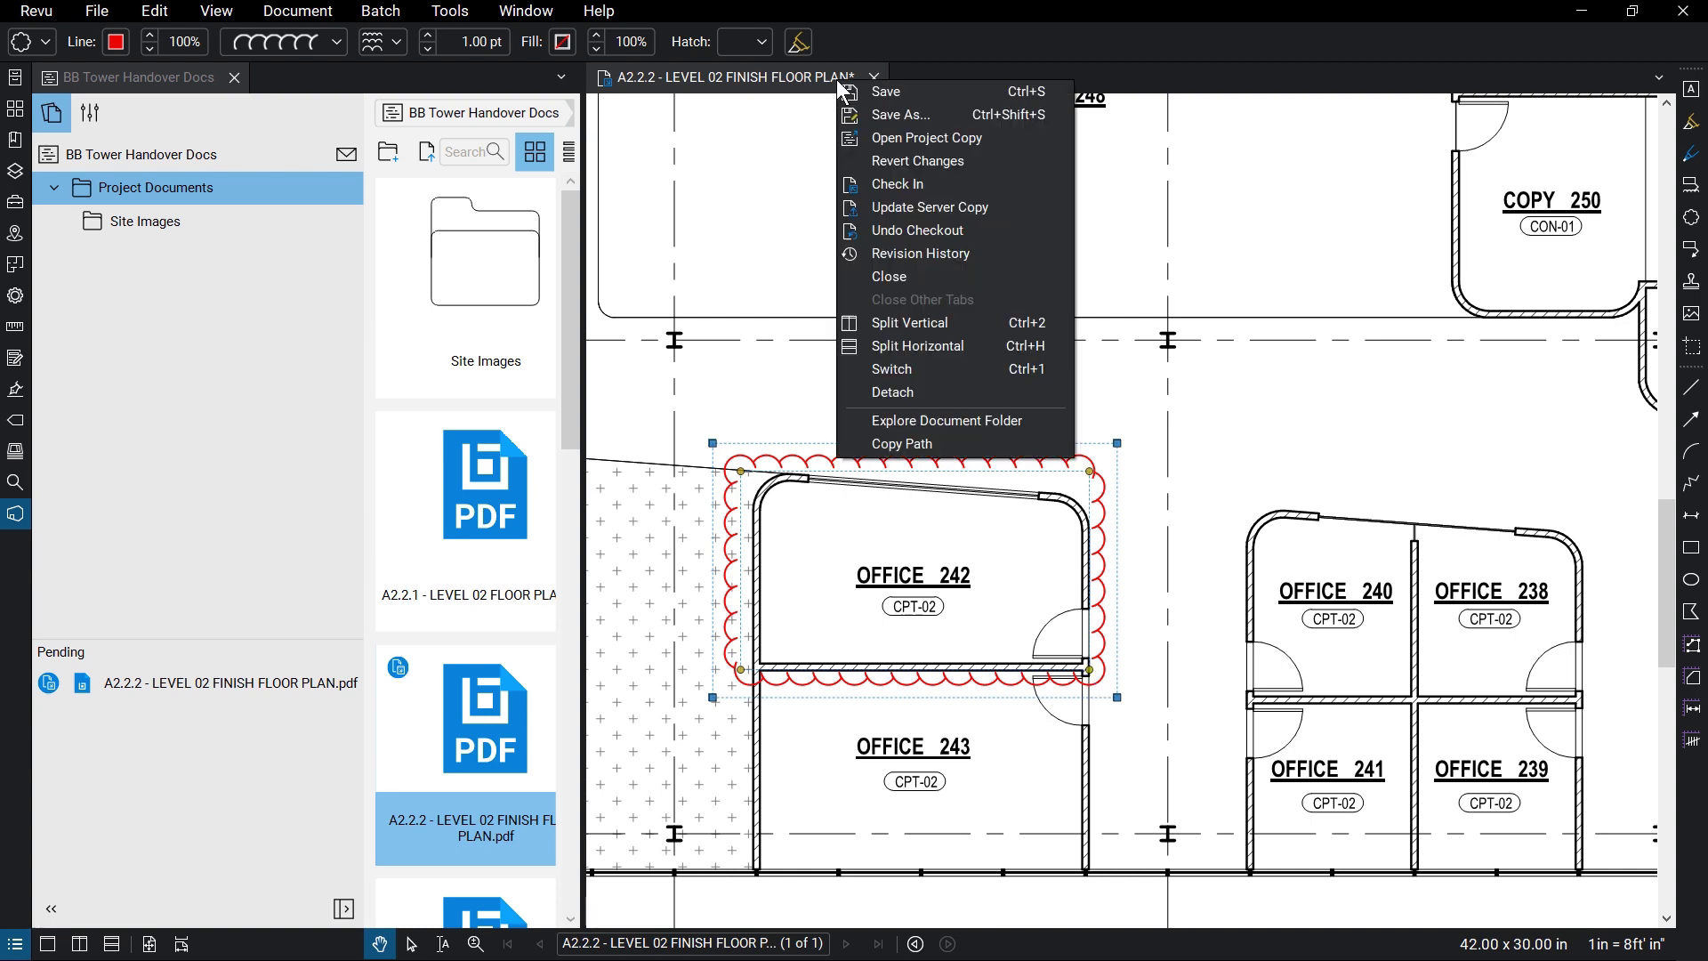
pyautogui.click(936, 184)
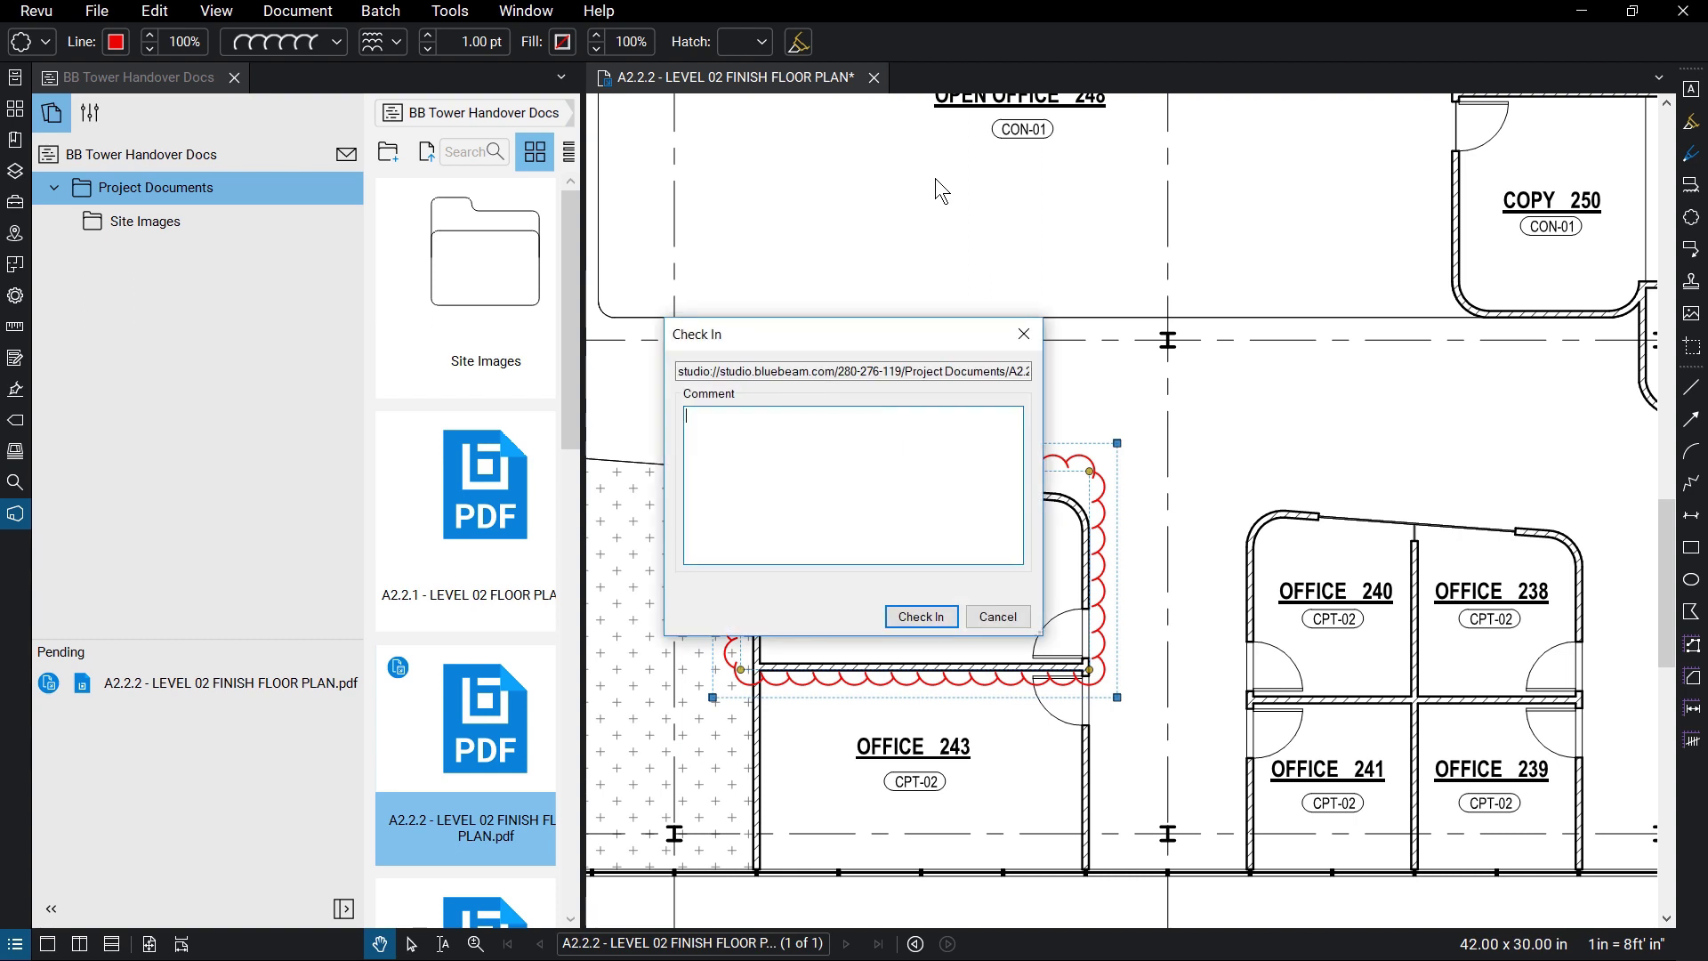
pyautogui.click(1021, 611)
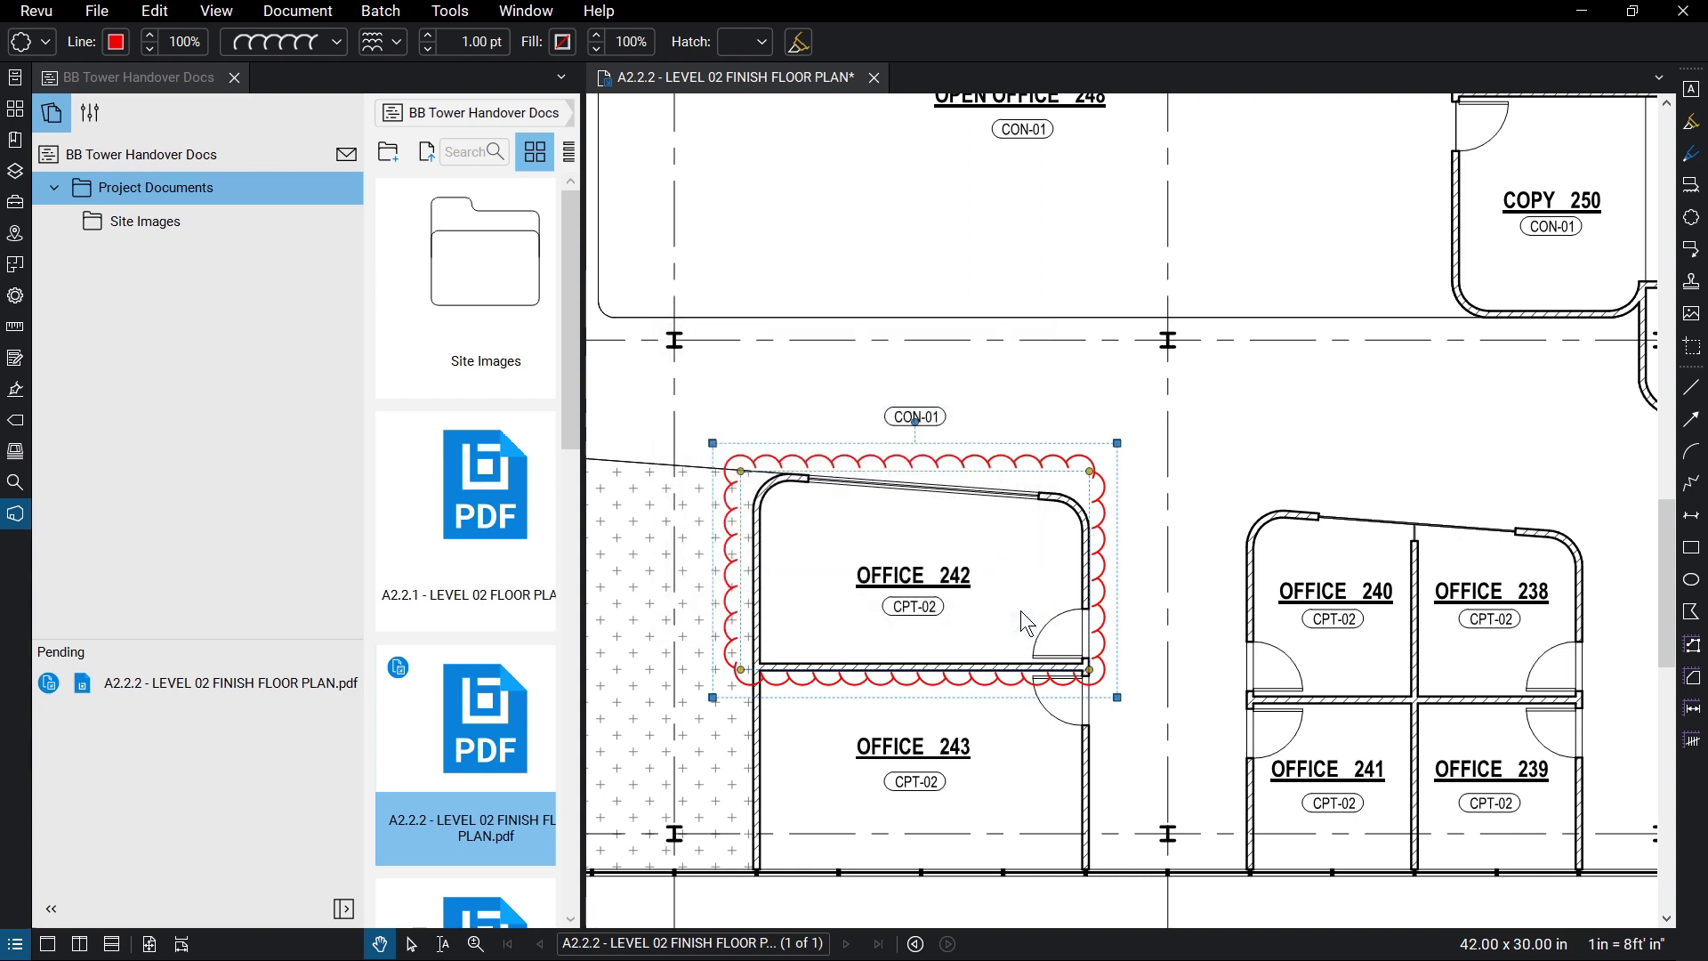
pyautogui.rightClick(850, 86)
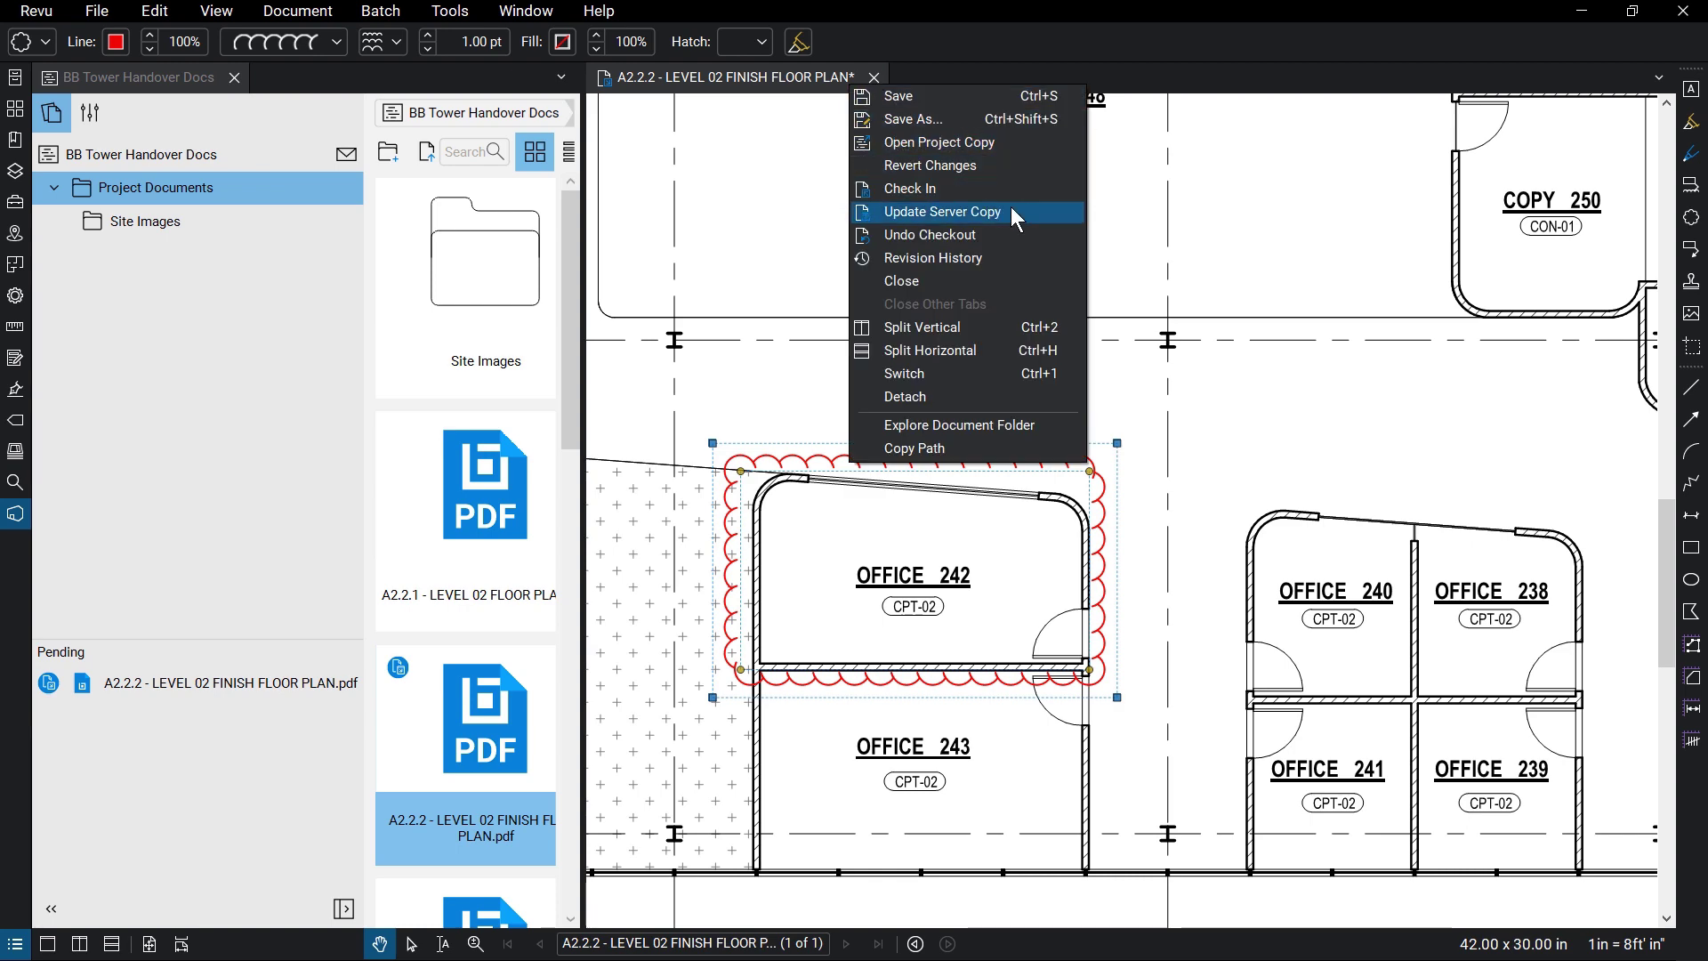
pyautogui.click(917, 187)
pyautogui.write('Clouded Office 242')
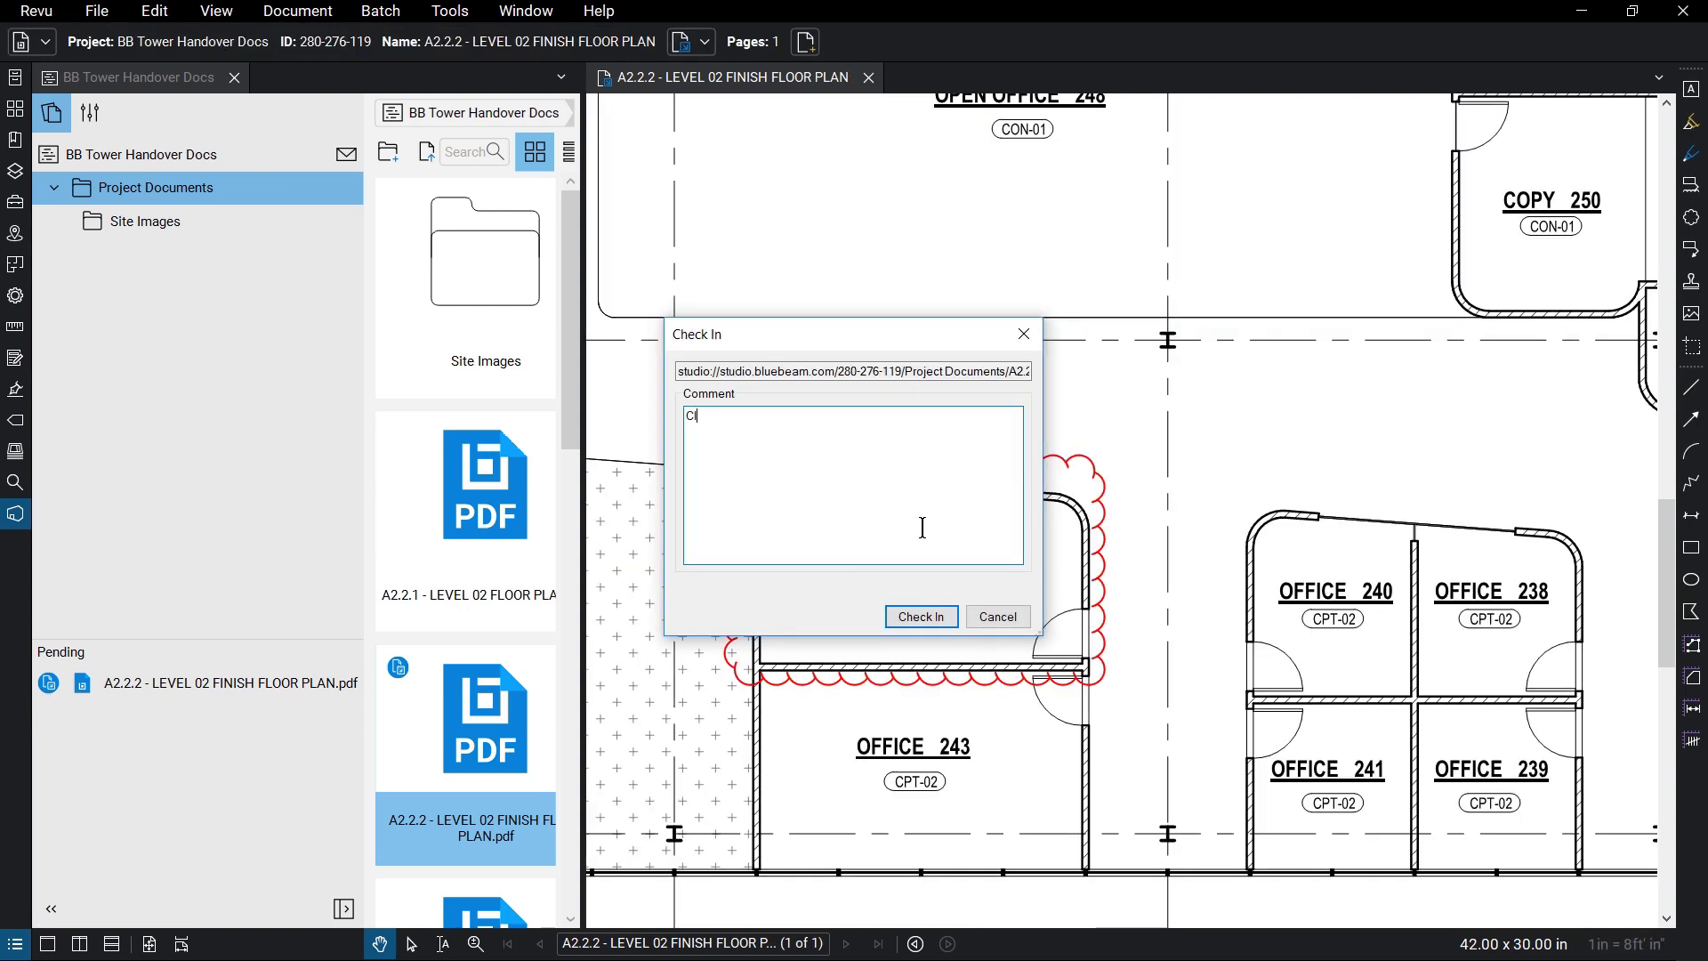
pyautogui.click(930, 615)
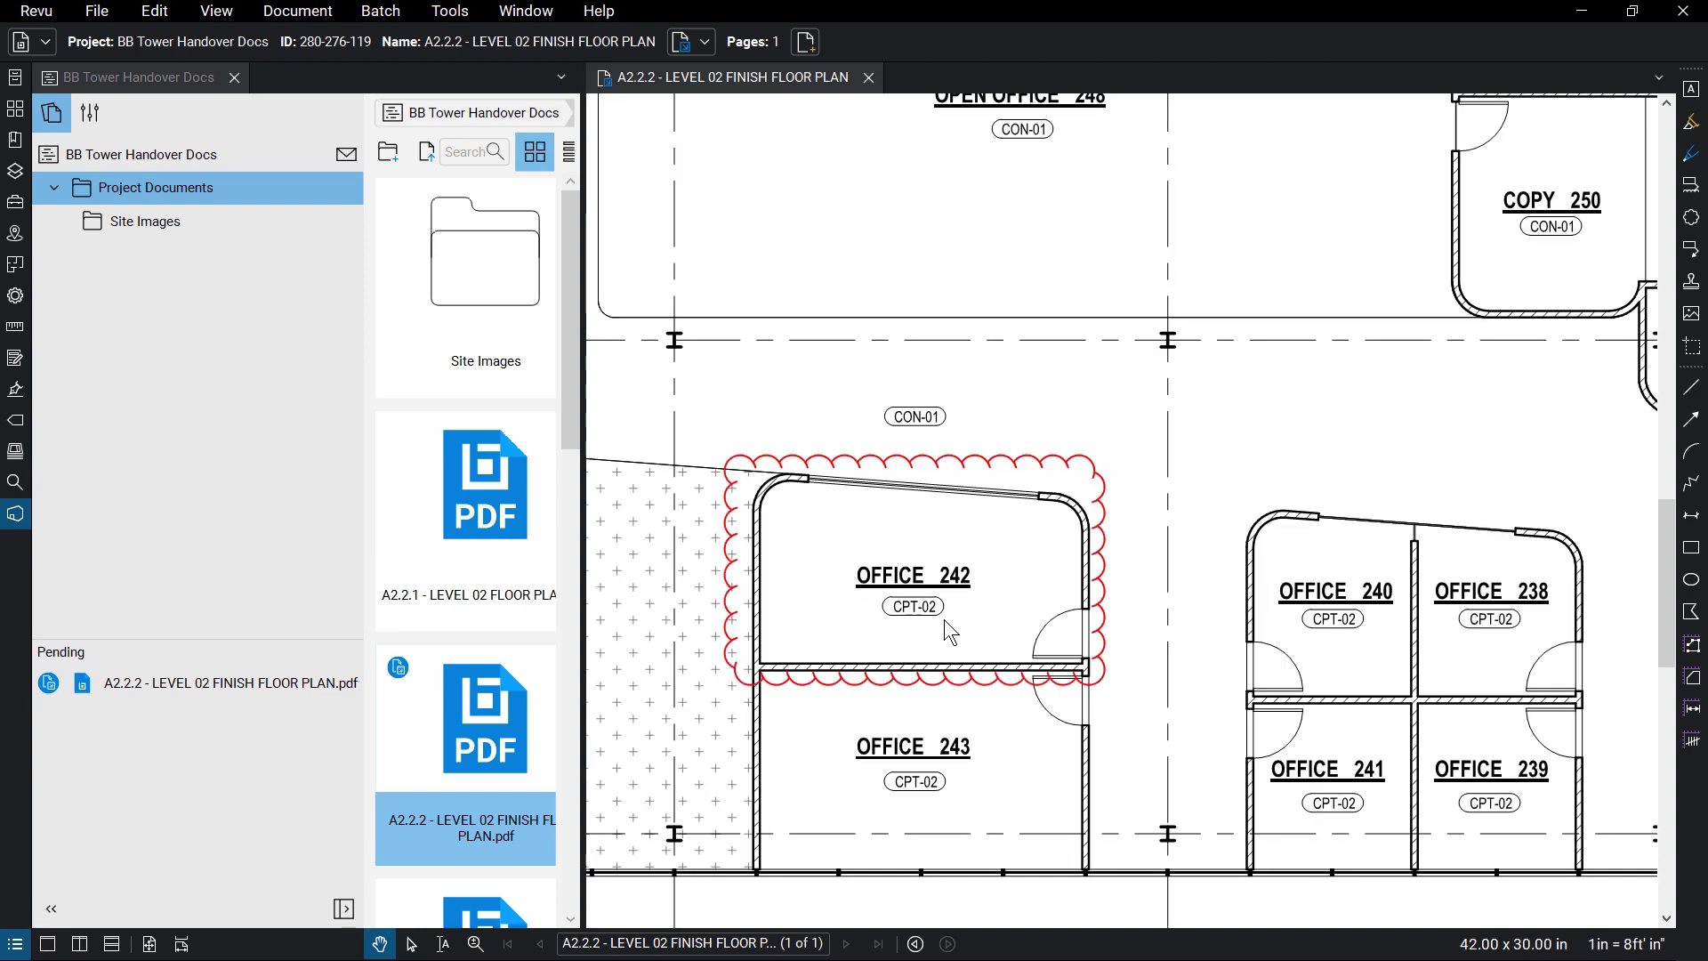
# - Open the floor plan's Revision History and select versions 1.0 and 1.1 together
pyautogui.rightClick(821, 77)
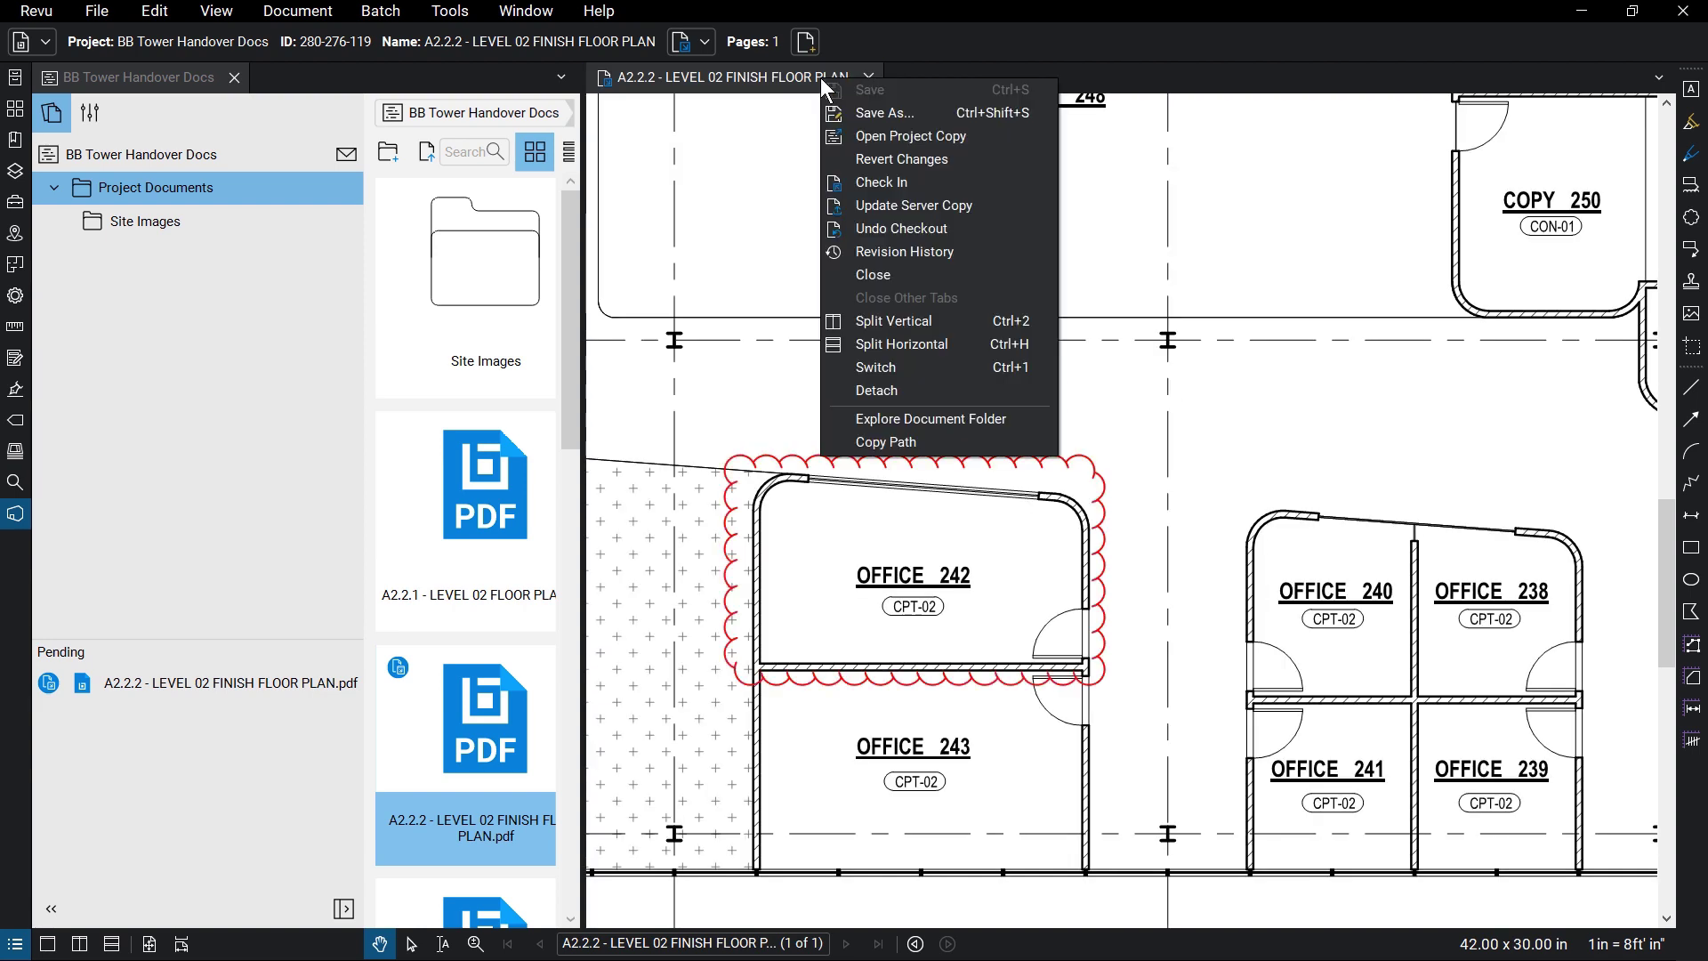
pyautogui.click(960, 250)
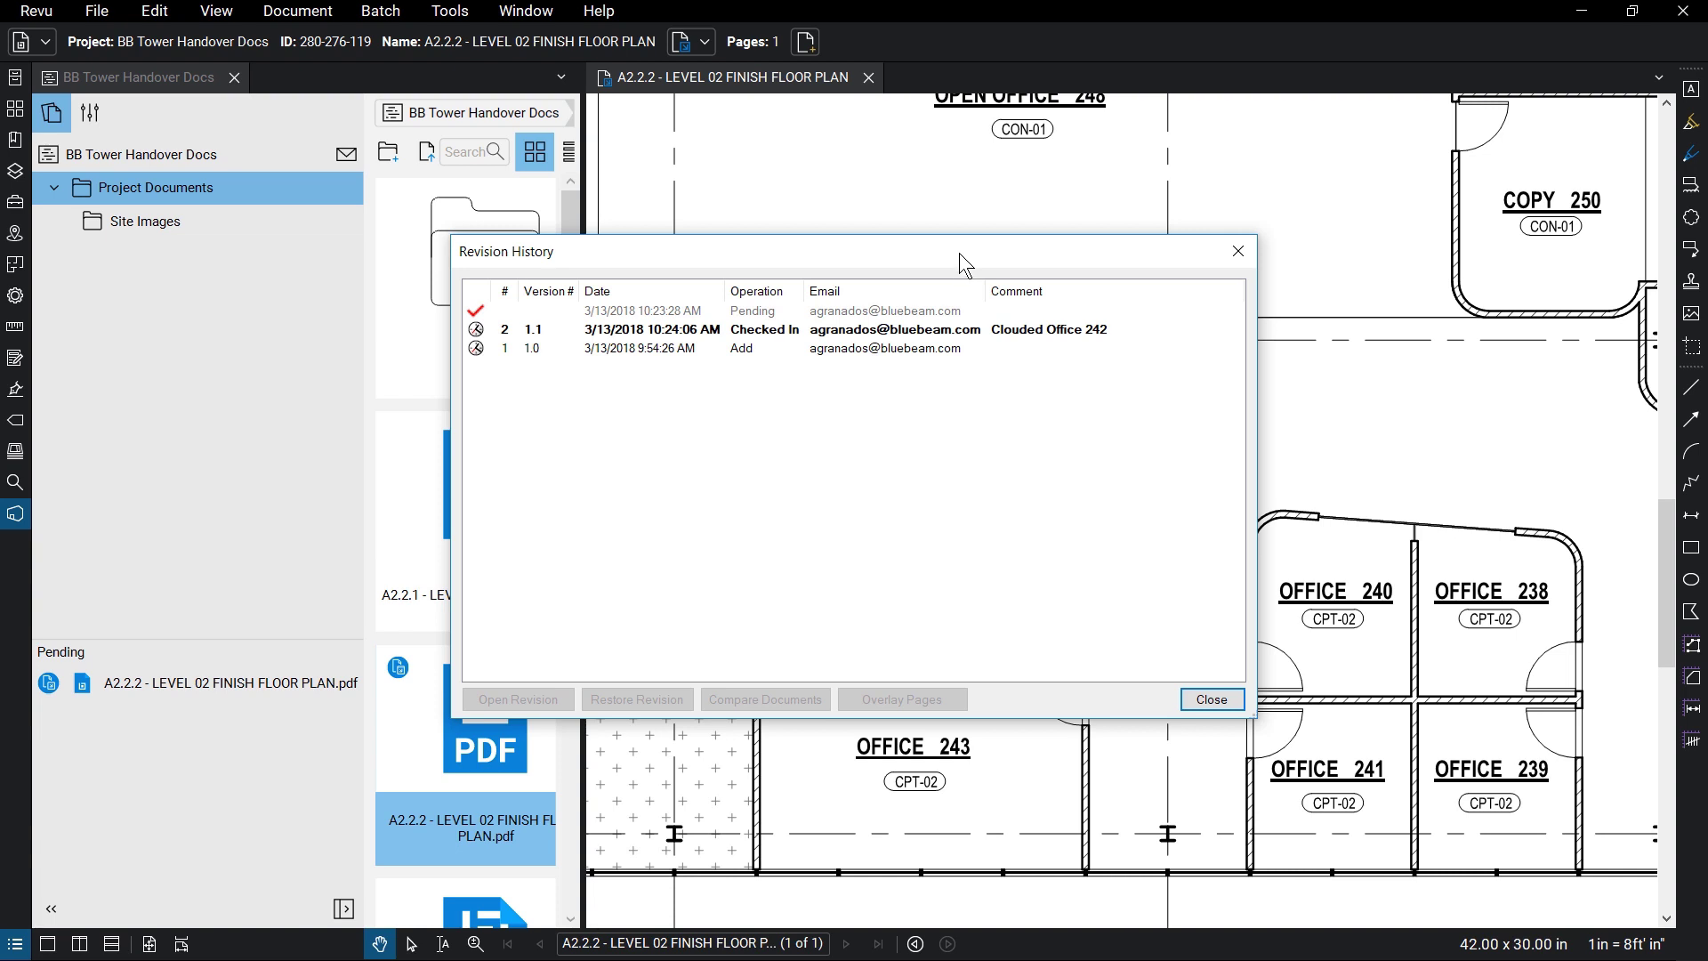
pyautogui.click(982, 349)
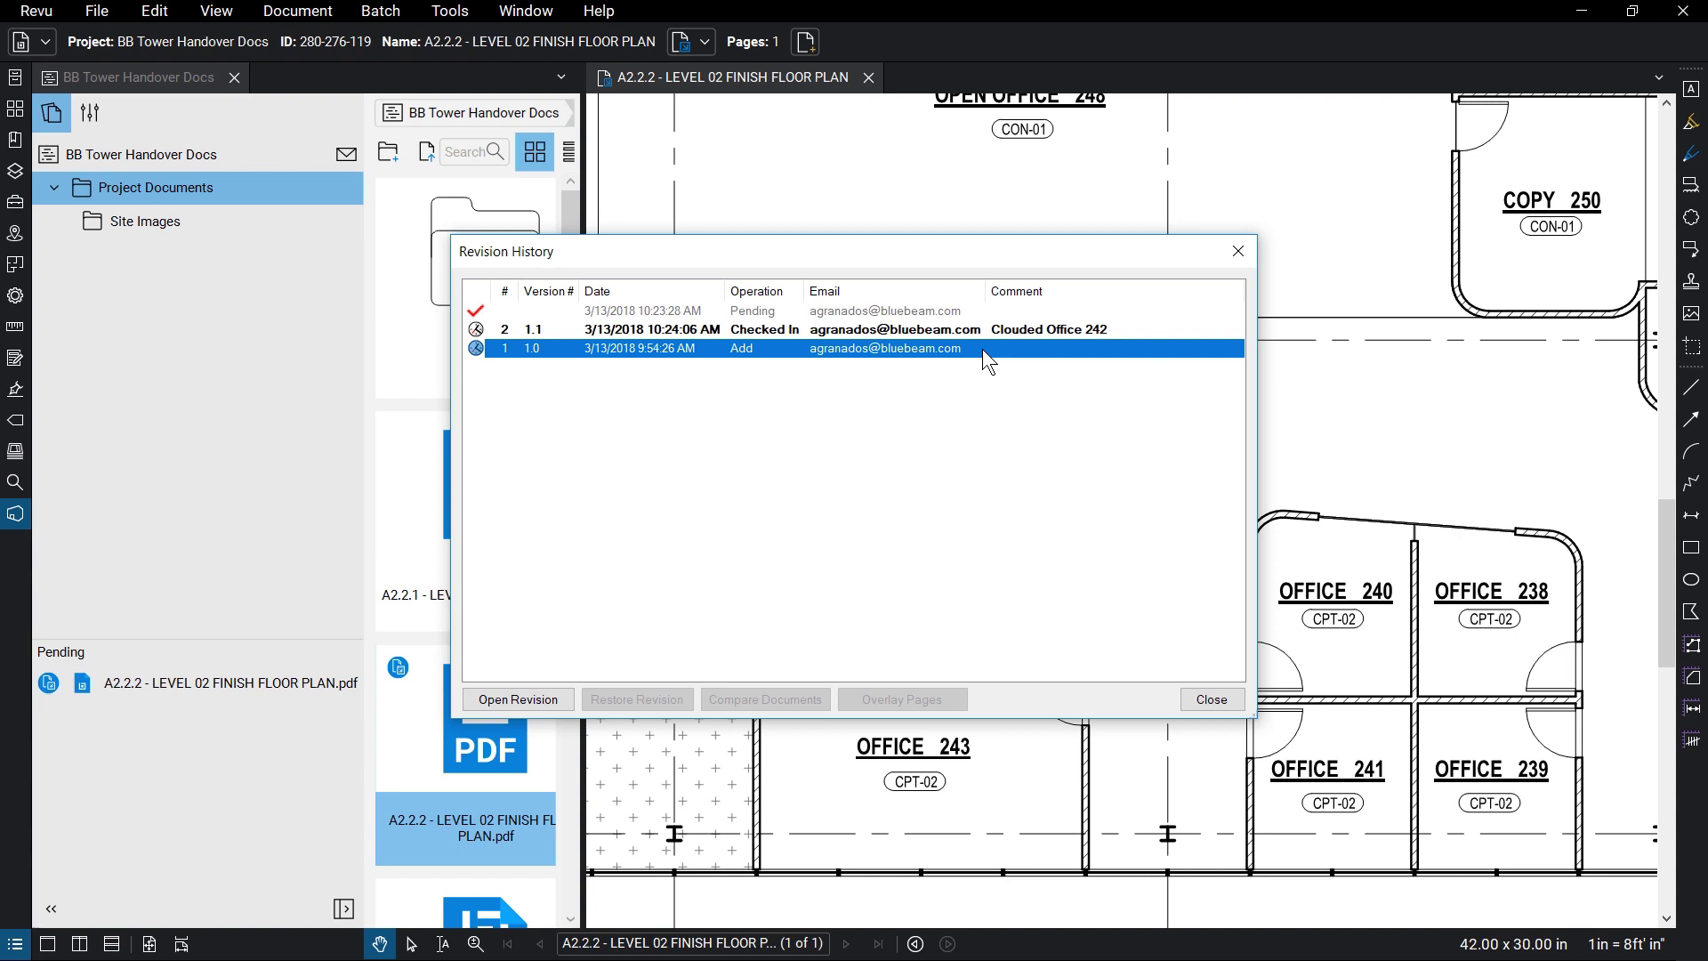
pyautogui.keyDown('ctrl'); pyautogui.click(1011, 331); pyautogui.keyUp('ctrl')
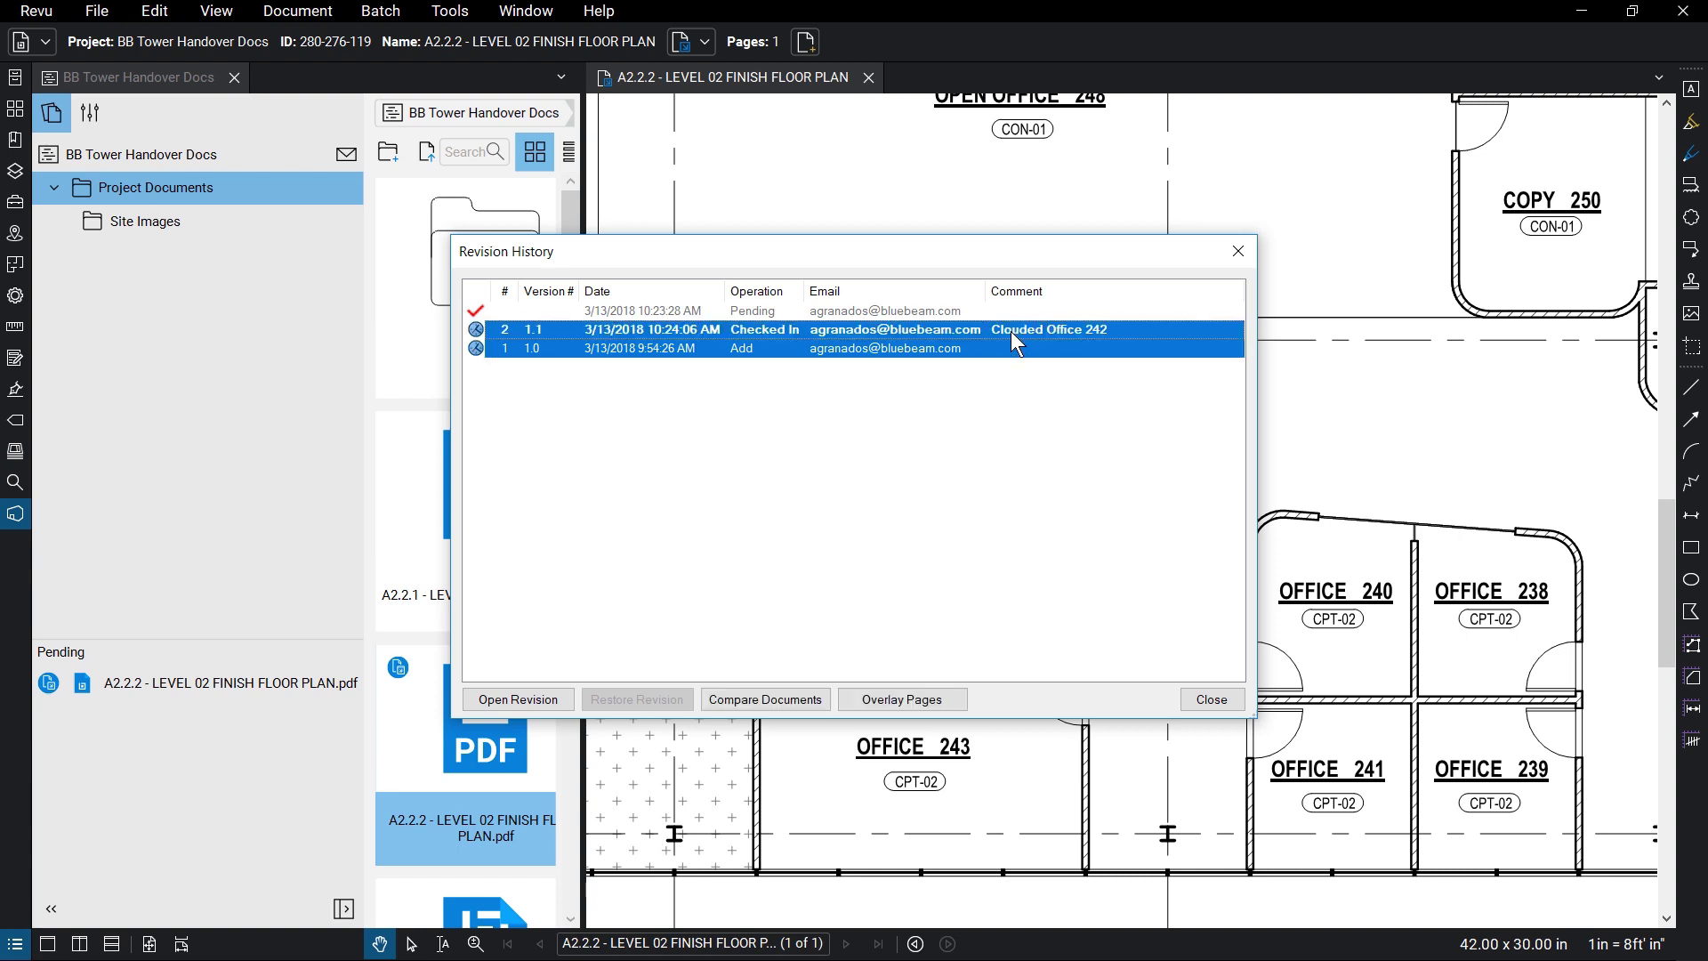
# - Close the revision history and floor plan, then preview an A2.2.2 share link at Lifetime of Project and cancel
pyautogui.click(1238, 252)
pyautogui.click(868, 77)
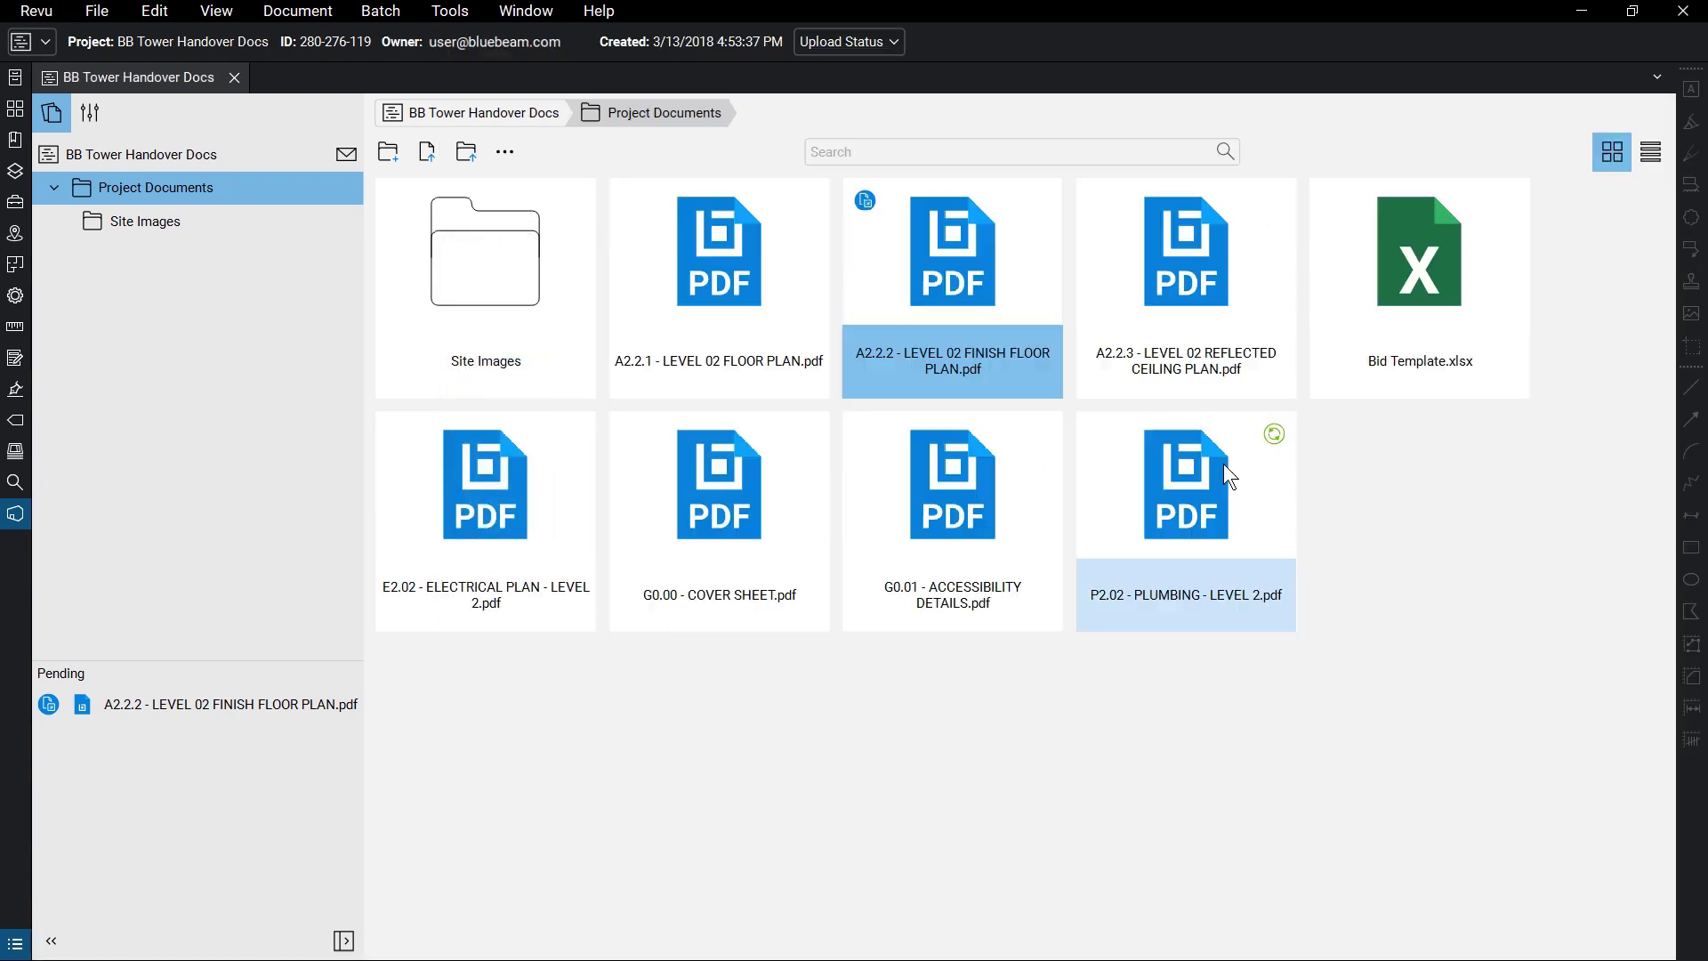
pyautogui.rightClick(994, 284)
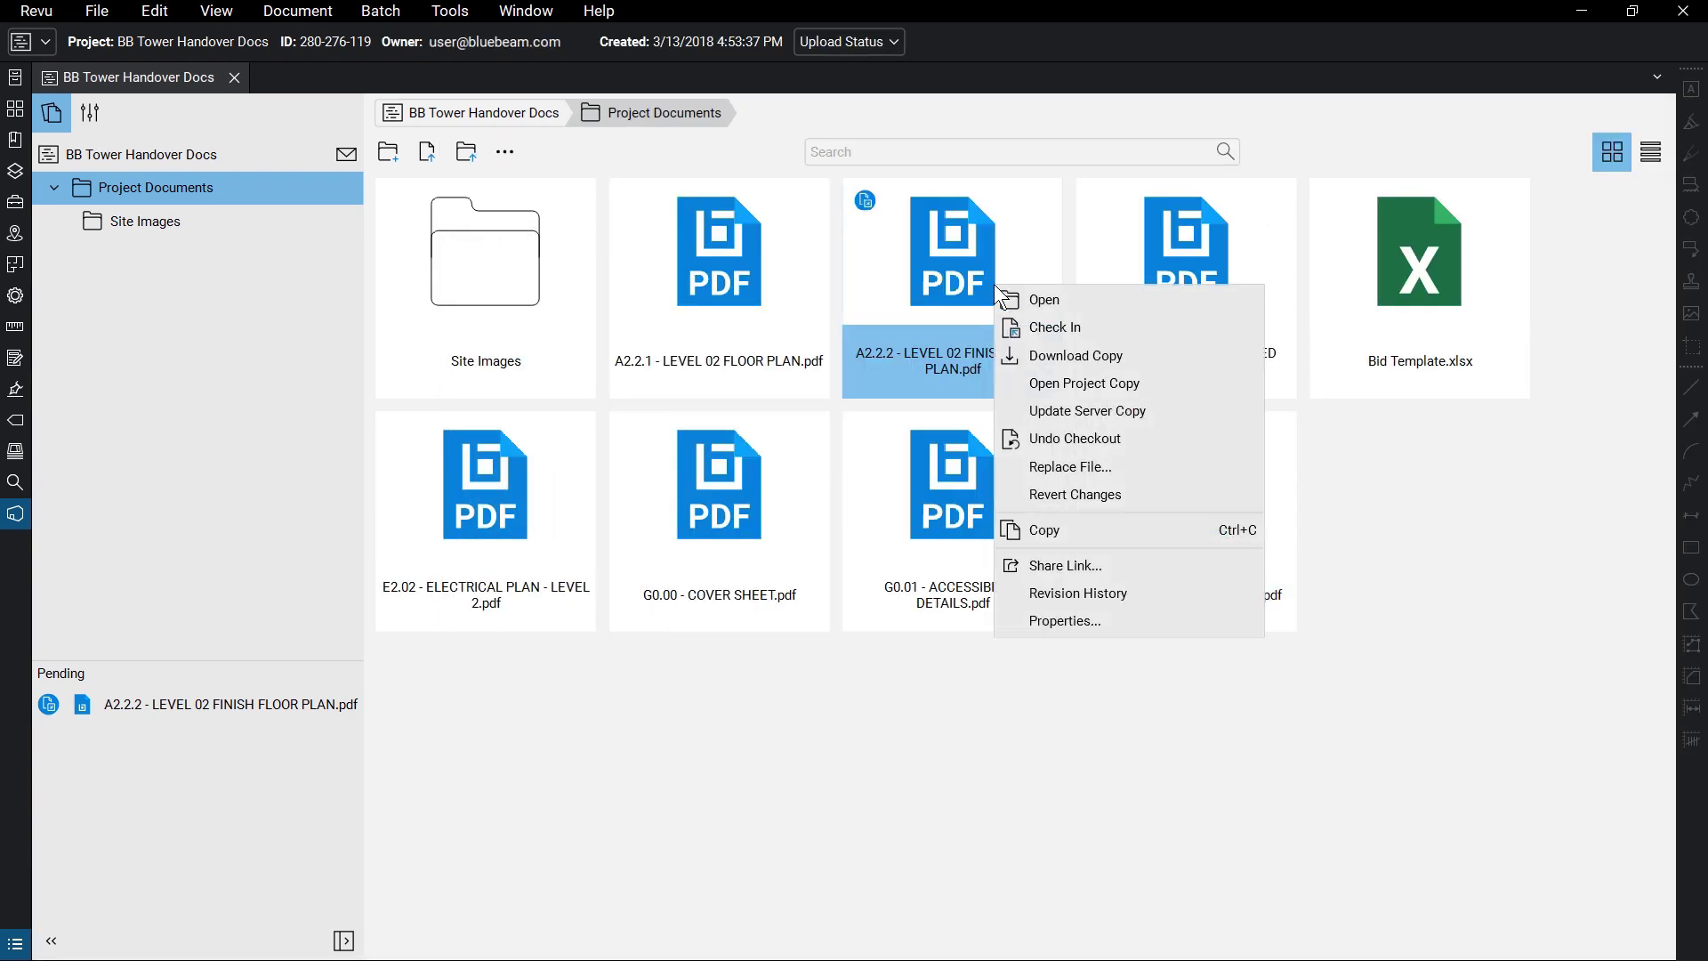
pyautogui.click(1127, 562)
pyautogui.click(994, 474)
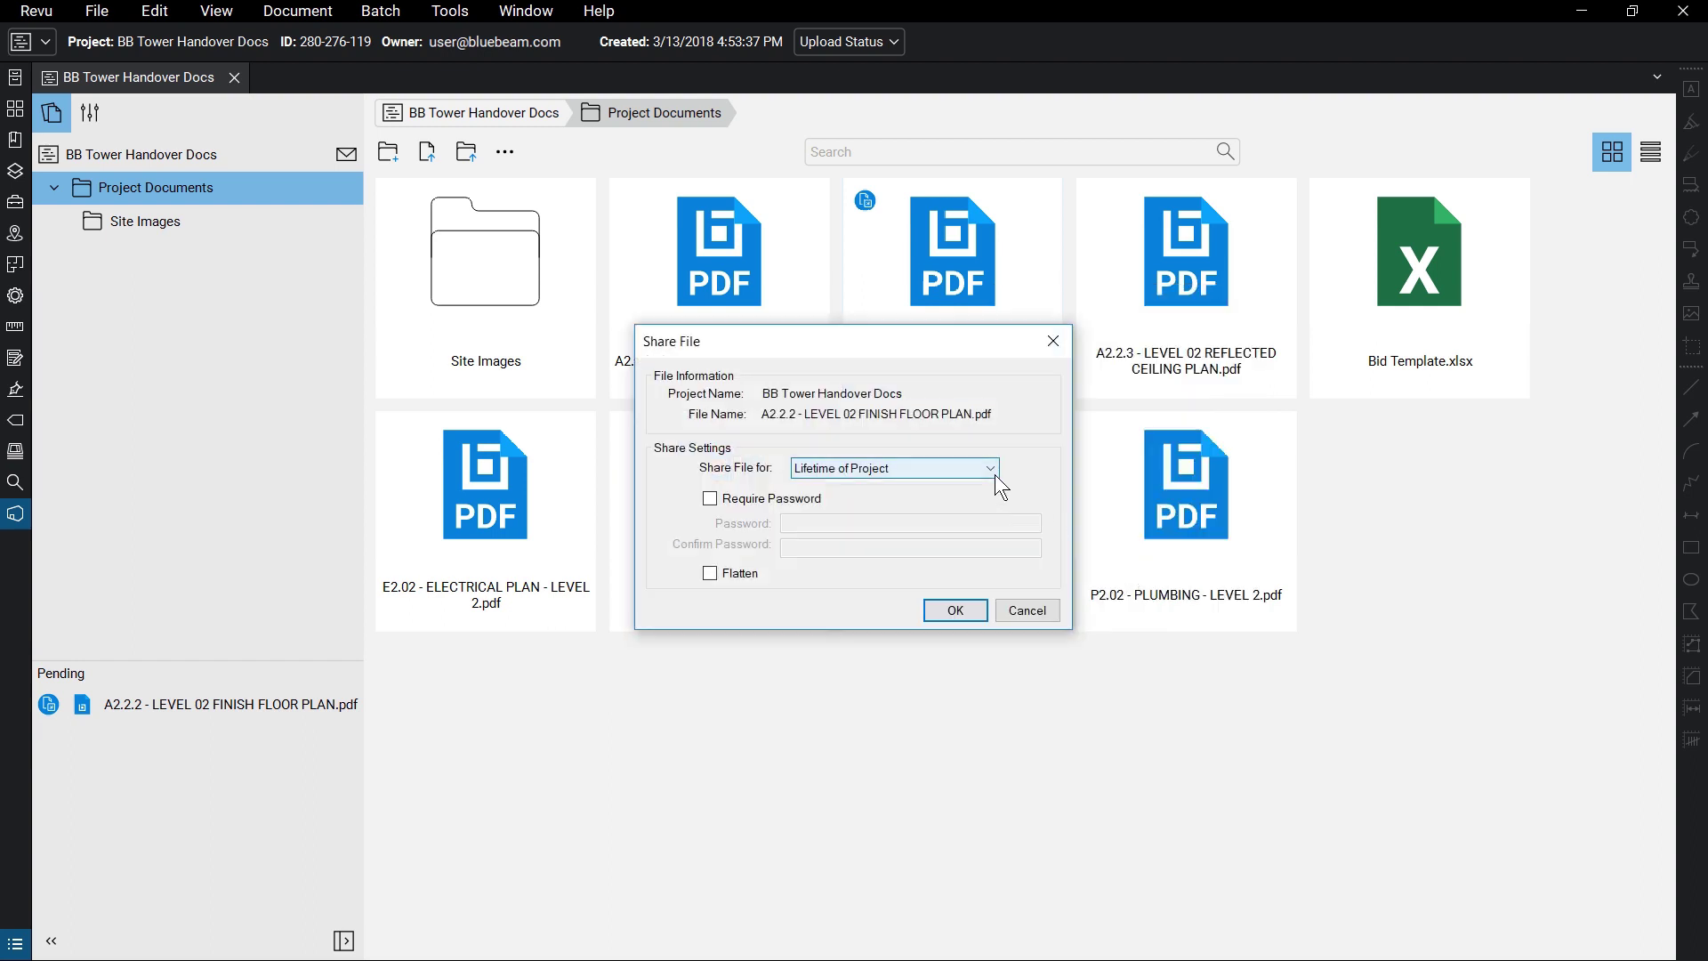
pyautogui.click(894, 484)
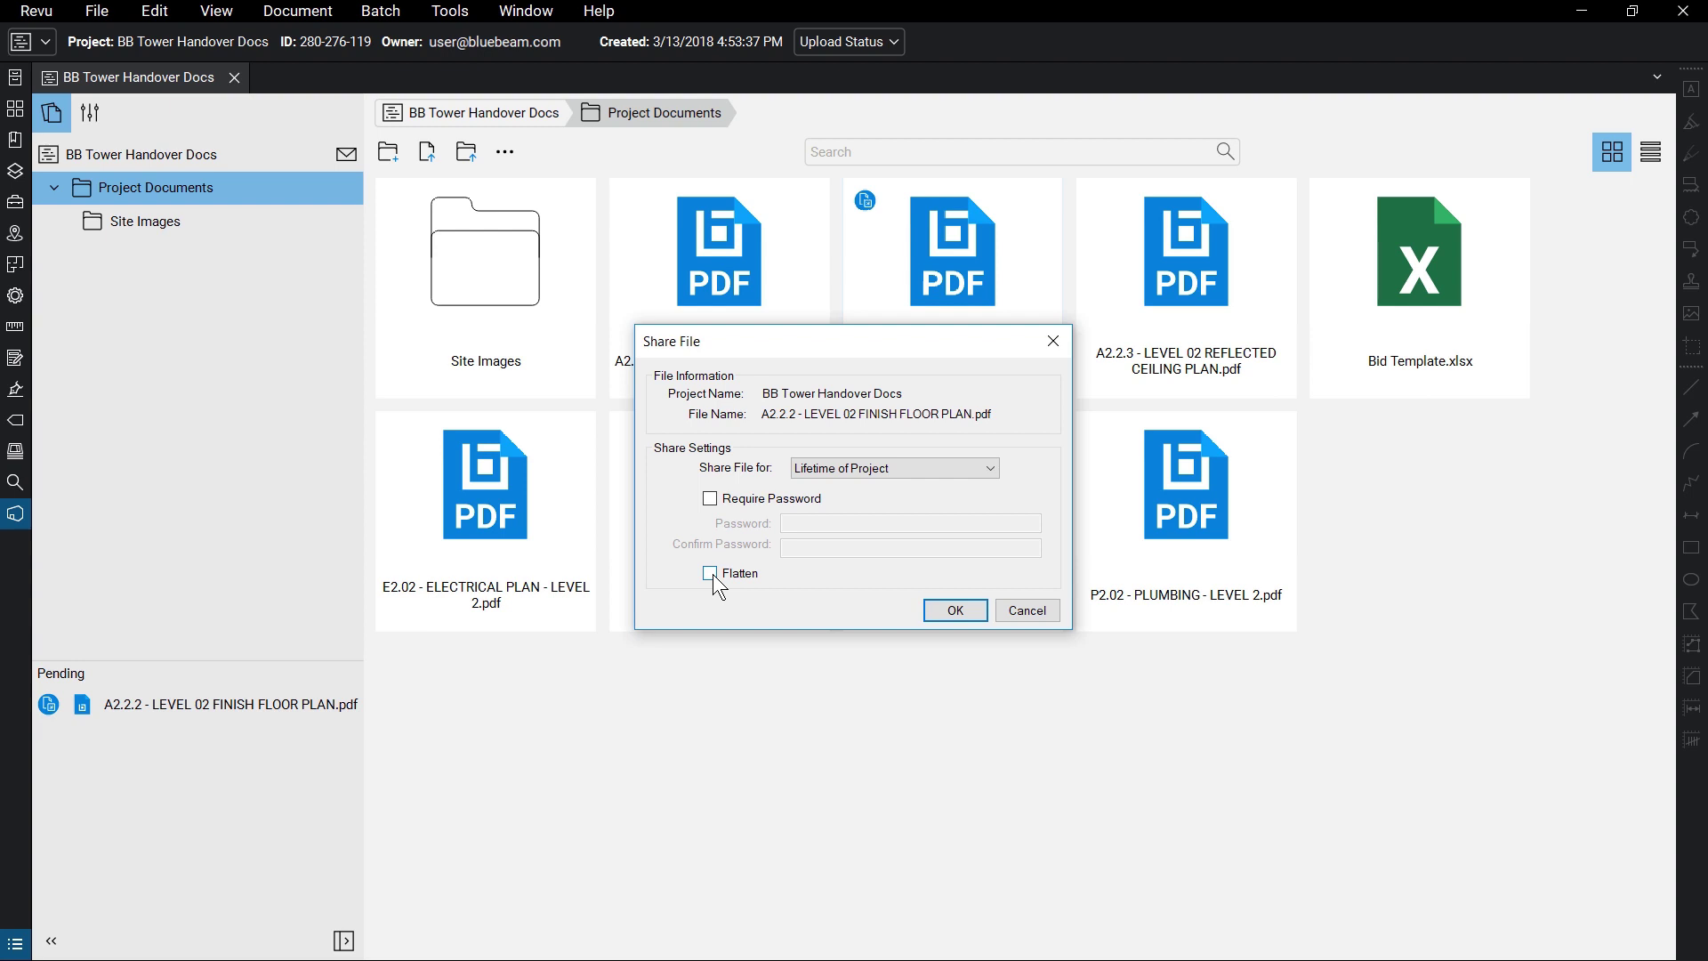
pyautogui.click(1046, 610)
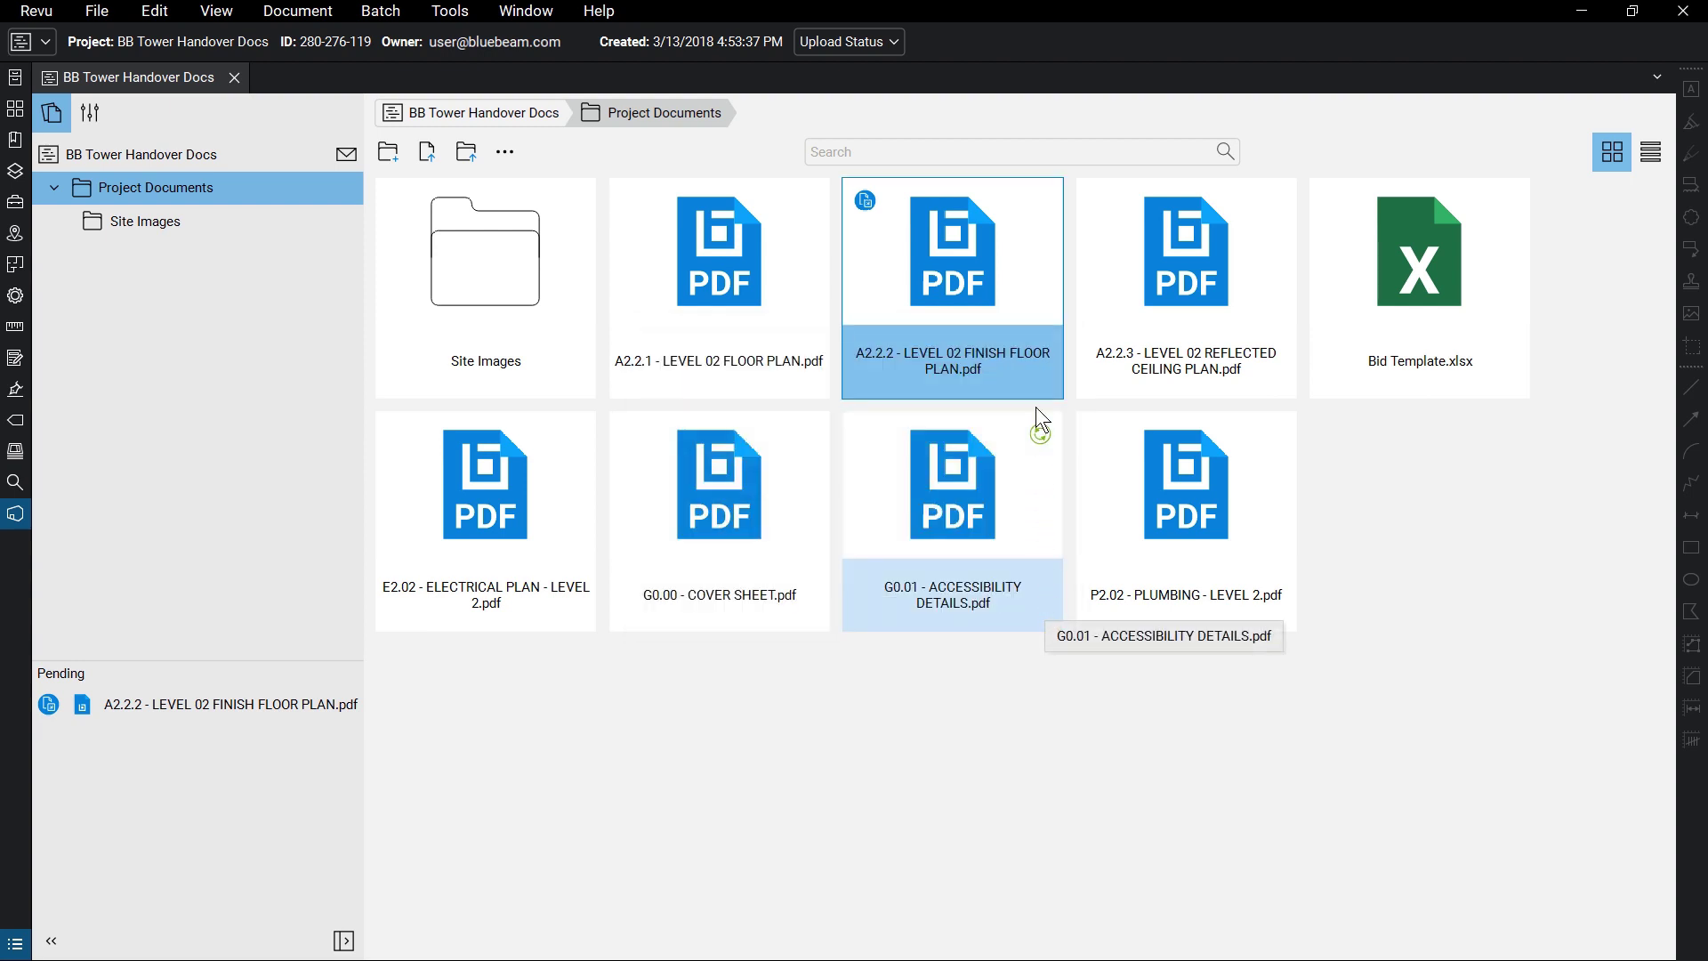
# - Check in the A2.2.2 floor plan and confirm the upload to the Studio project
pyautogui.rightClick(1027, 280)
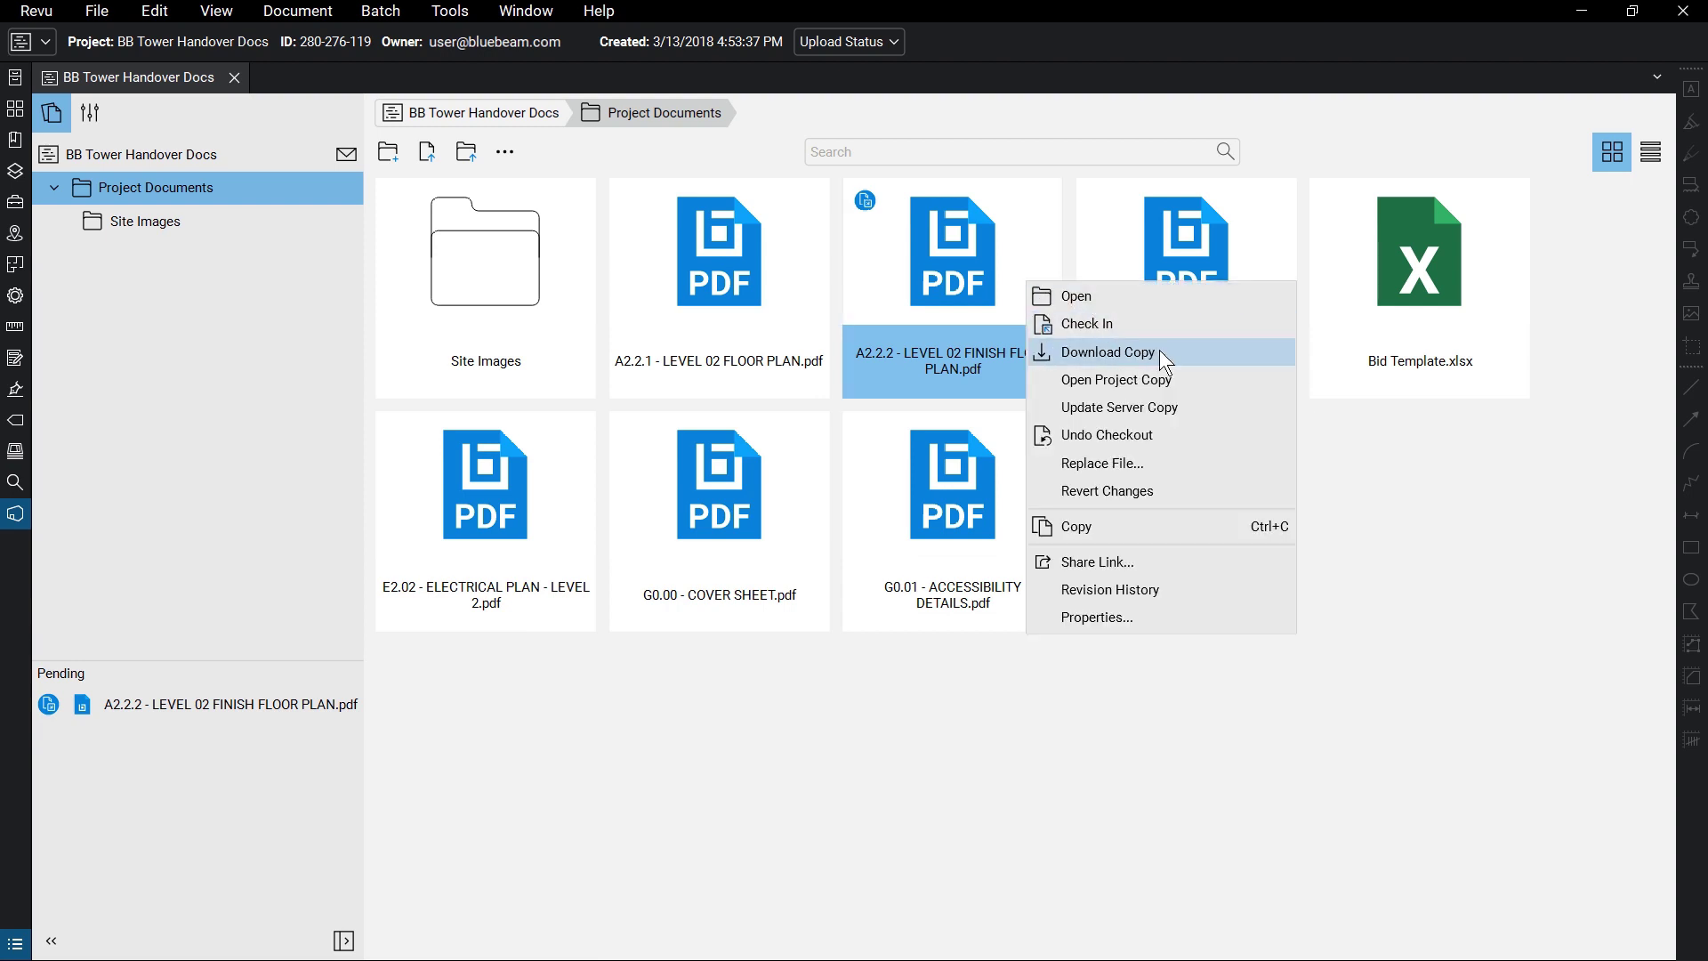
pyautogui.click(1160, 324)
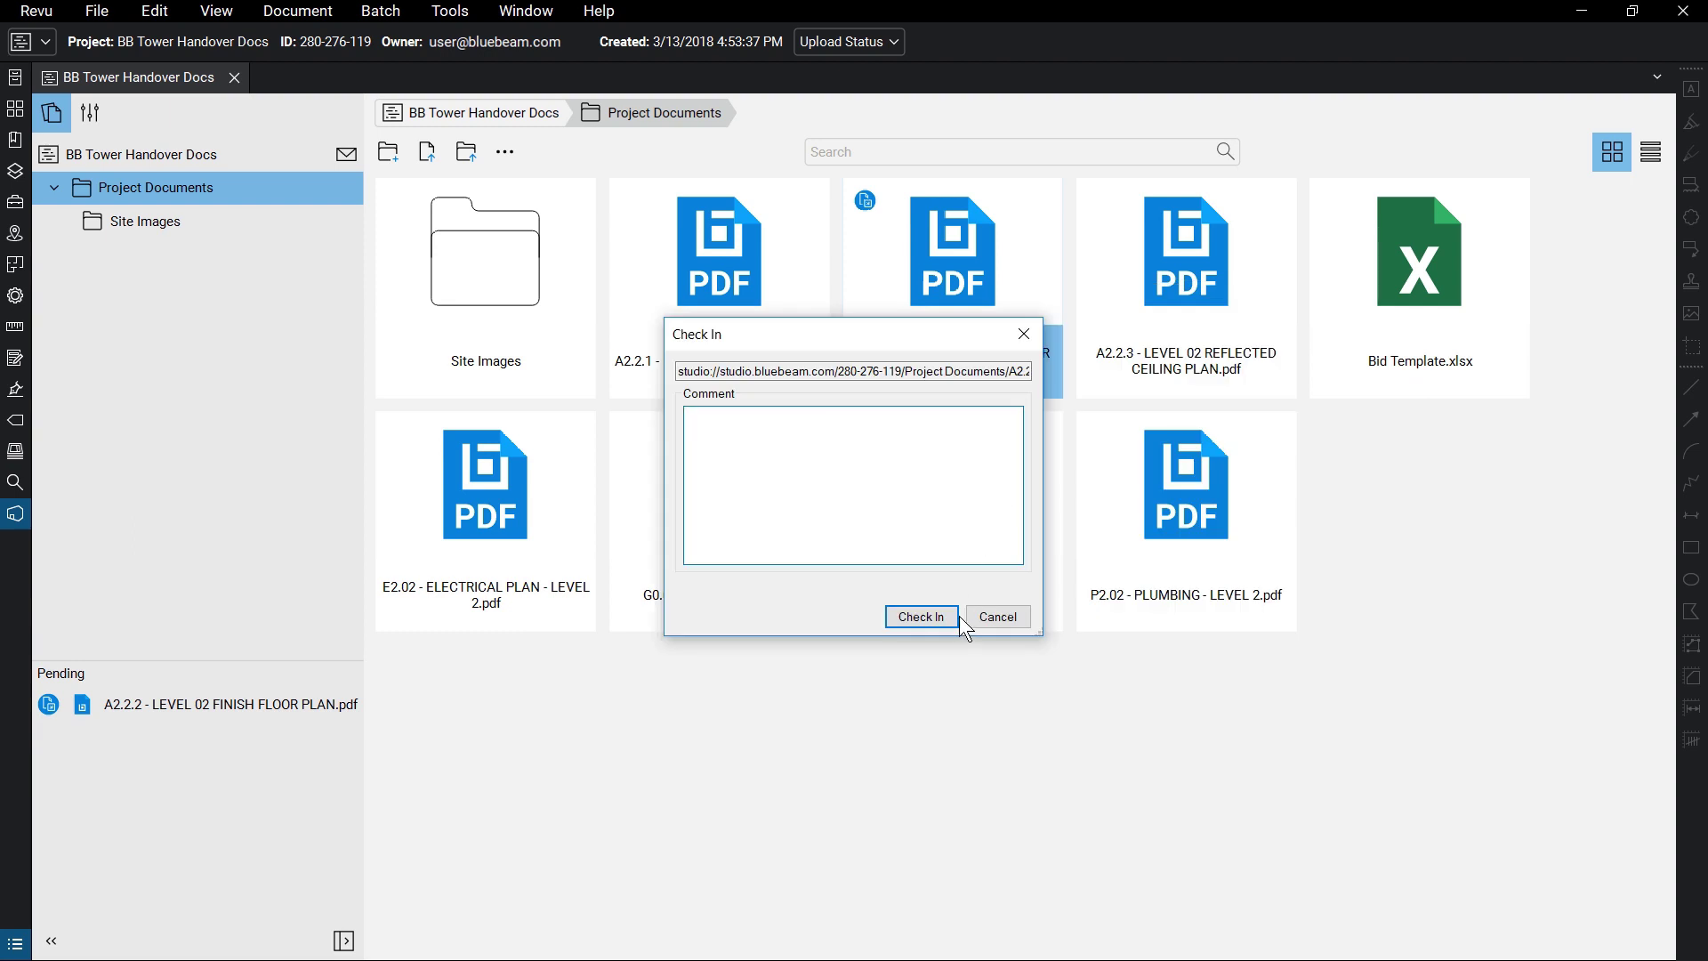
pyautogui.click(959, 617)
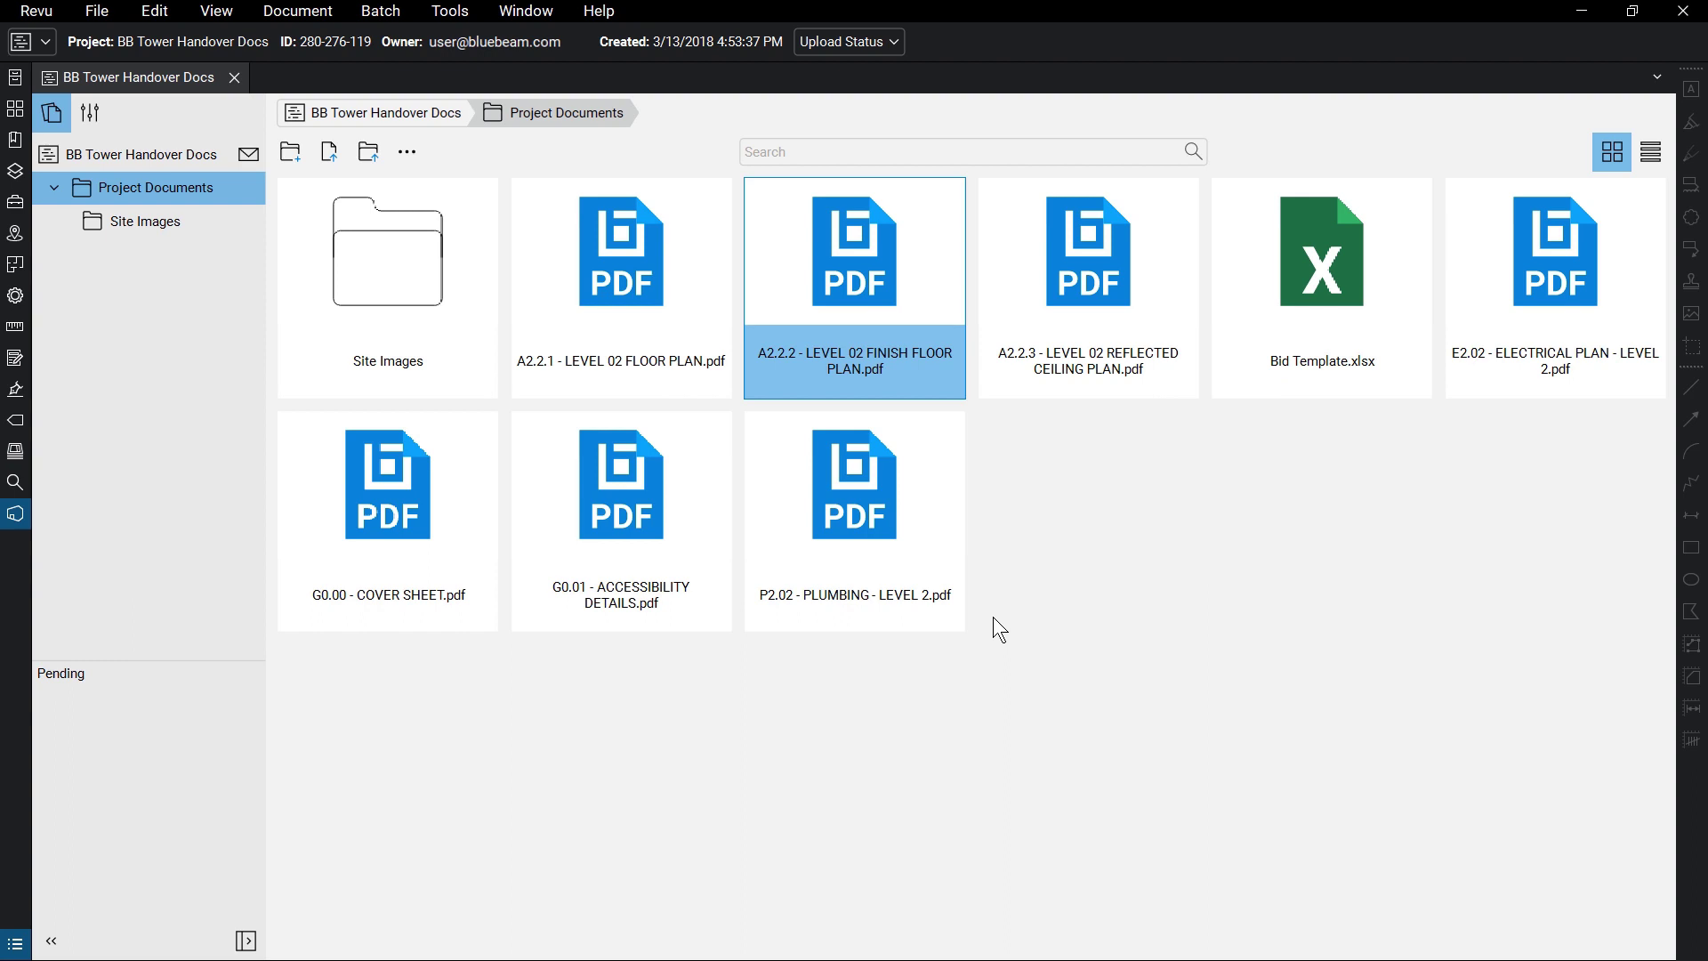
pyautogui.rightClick(915, 313)
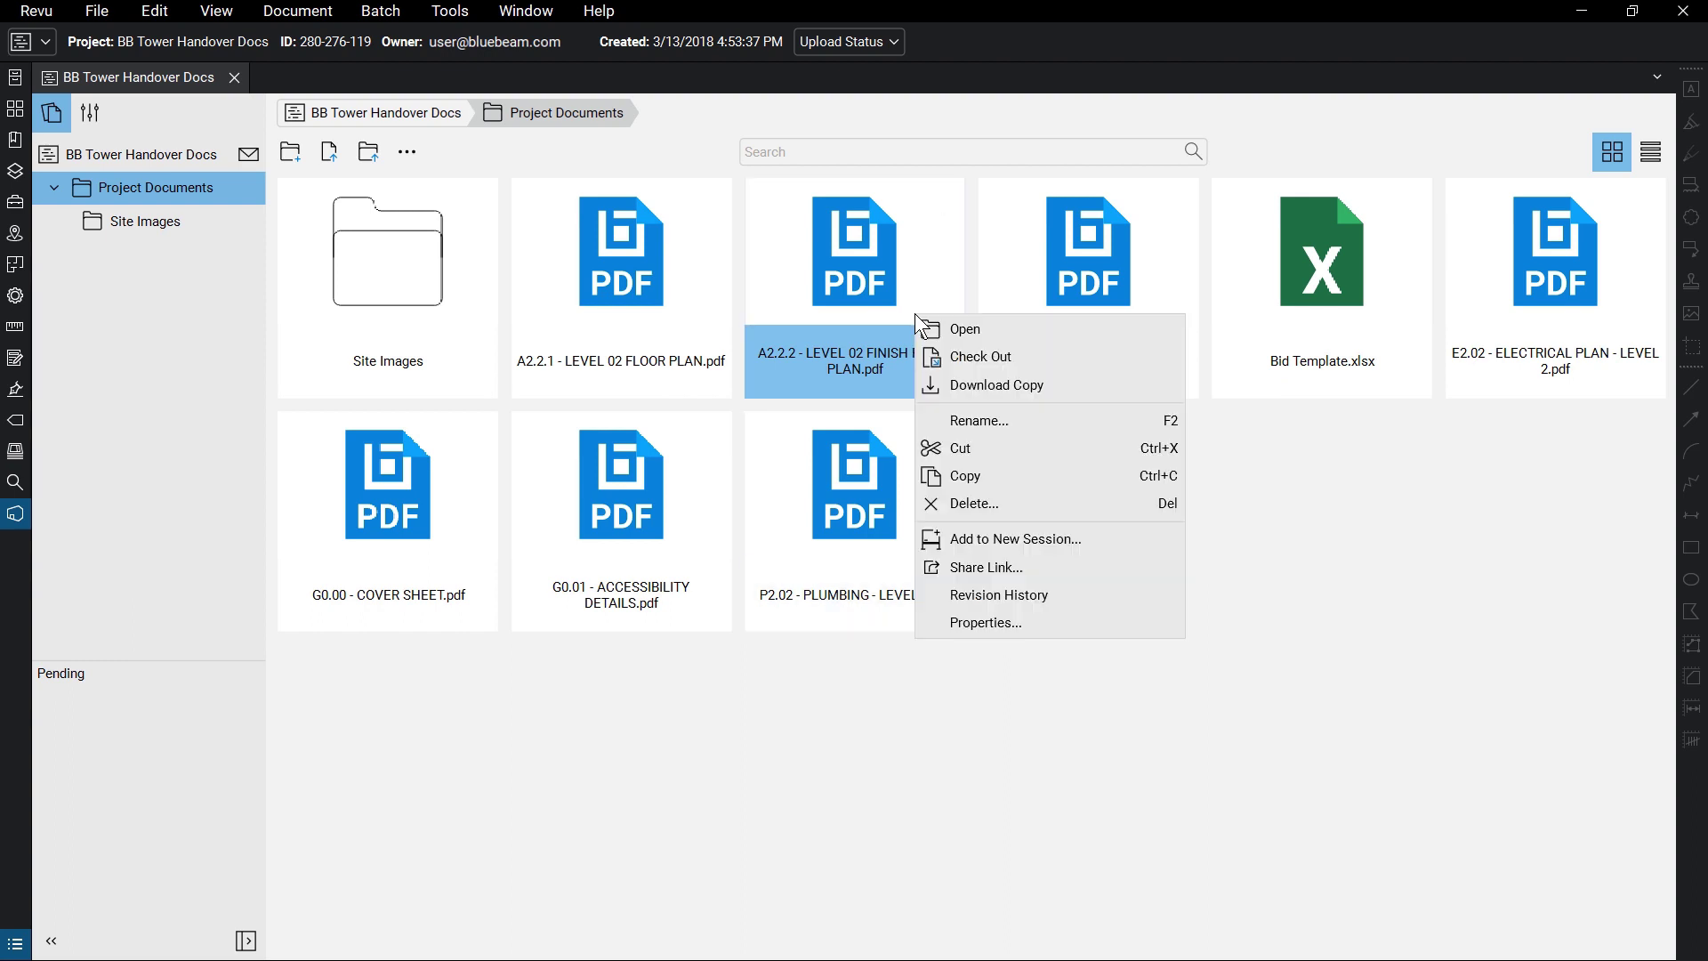